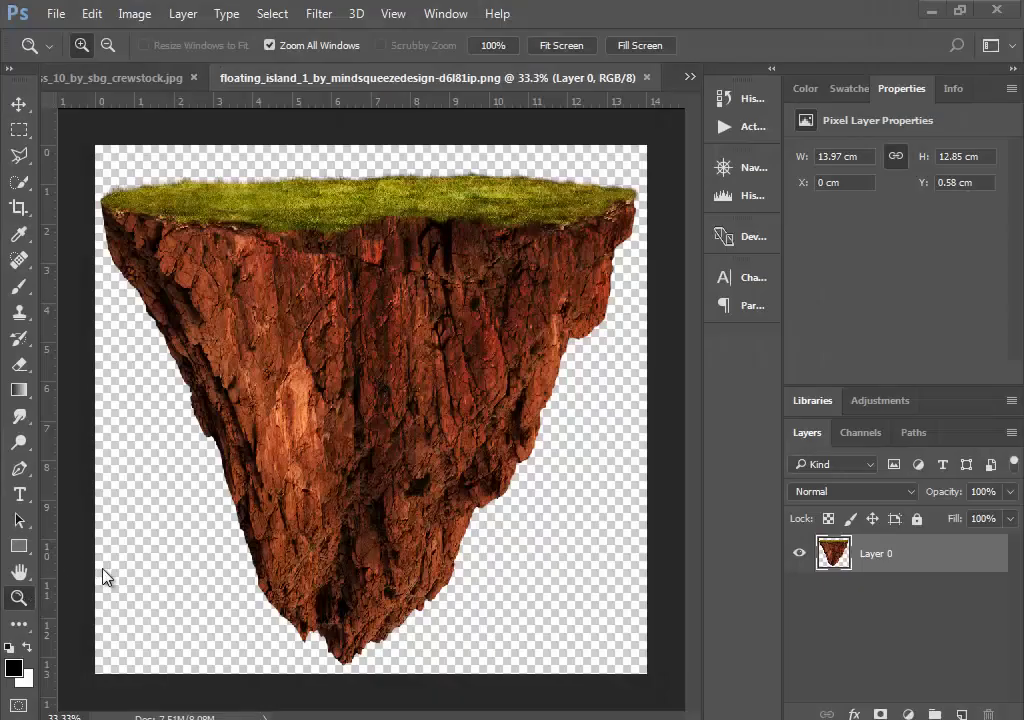
Float the island document in its own window beside the ocean background document
alt+click(384, 432)
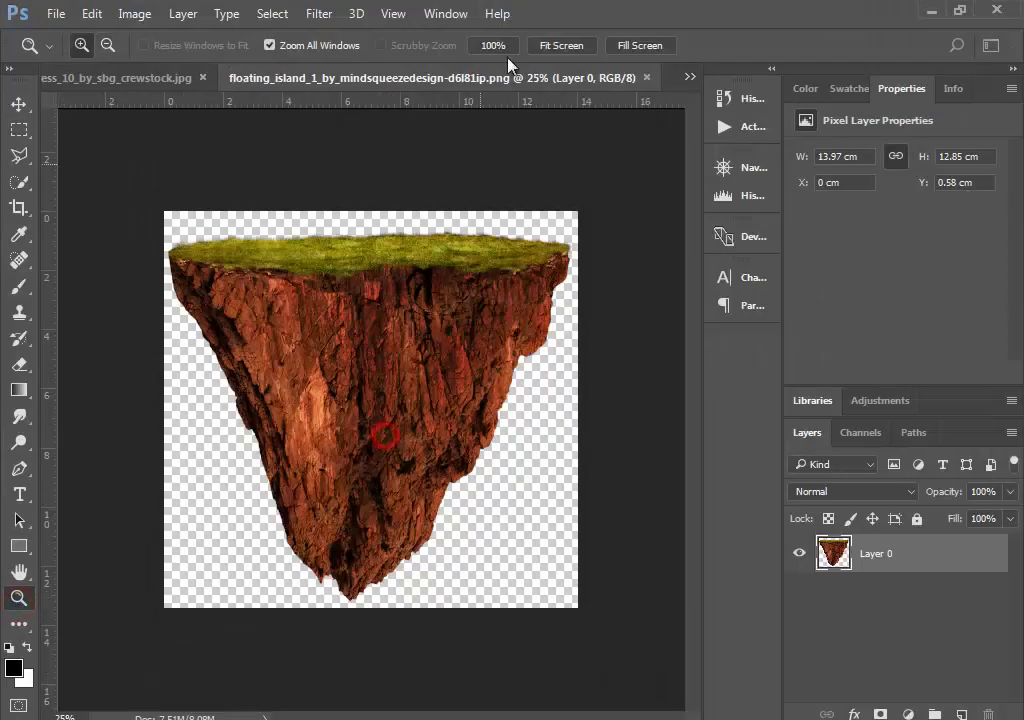
mouse_move(538, 78)
mouse_down()
mouse_move(507, 247)
mouse_move(469, 260)
mouse_up()
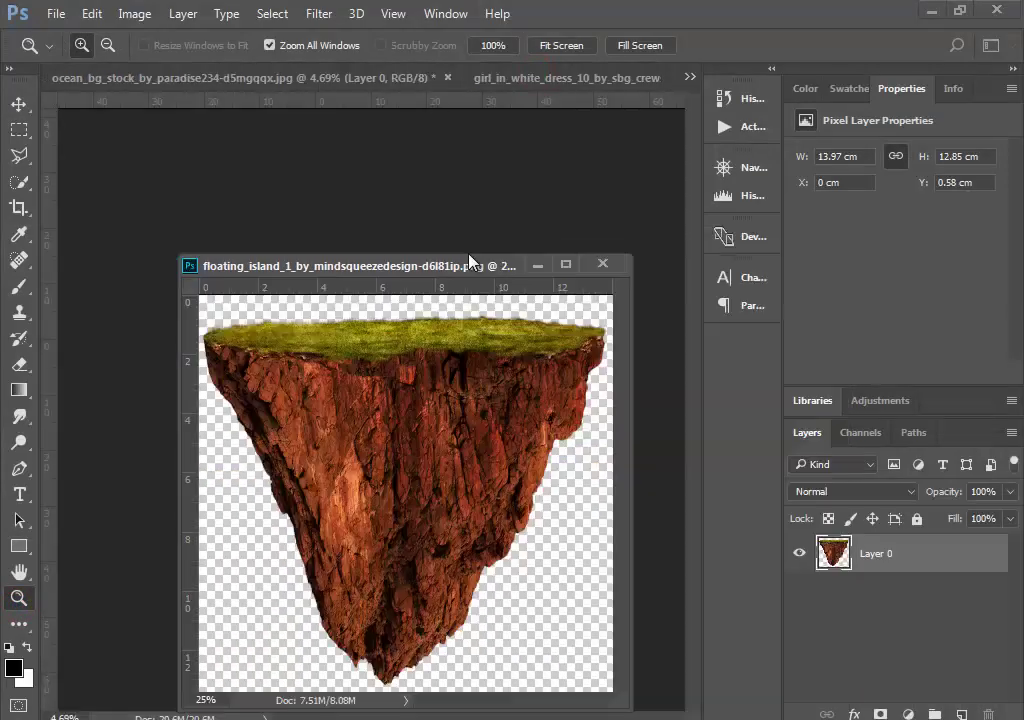
click(305, 77)
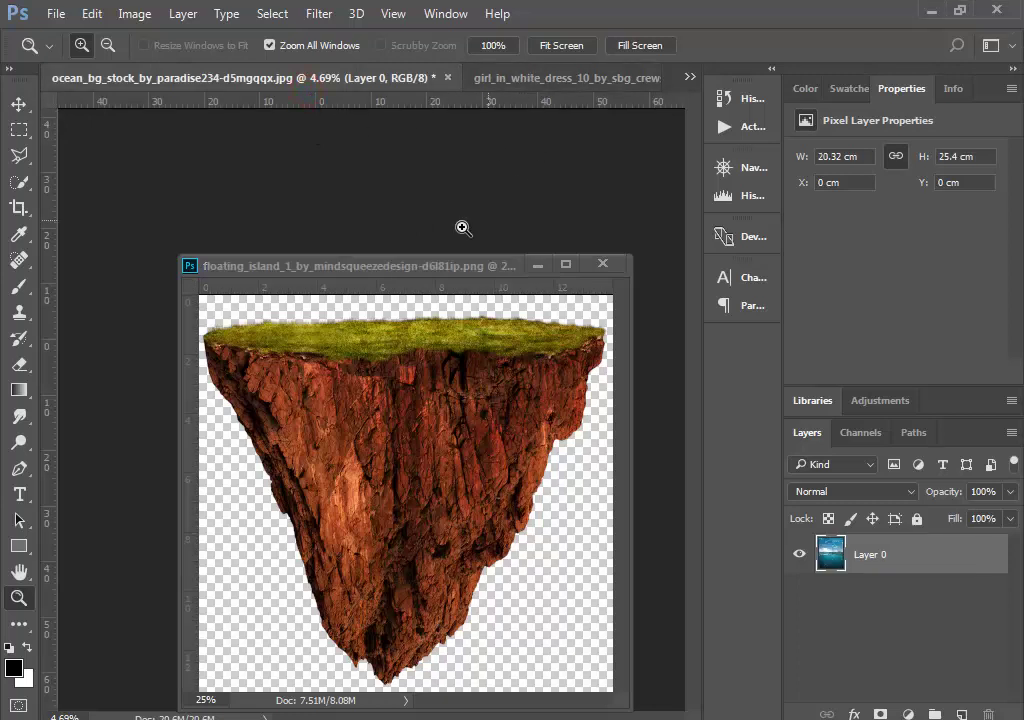
click(18, 103)
mouse_move(432, 264)
mouse_down()
mouse_move(436, 345)
mouse_move(403, 527)
mouse_up()
Copy the island into ocean_bg_stock as Layer 1, close the island document, and zoom in
drag(337, 645, 357, 407)
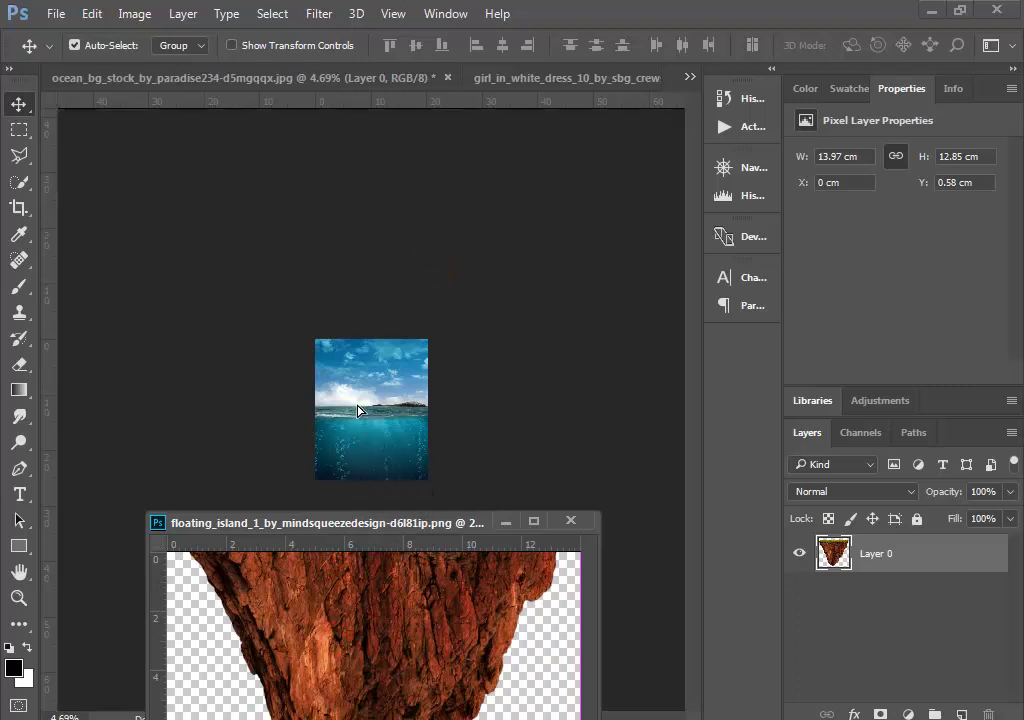
click(570, 521)
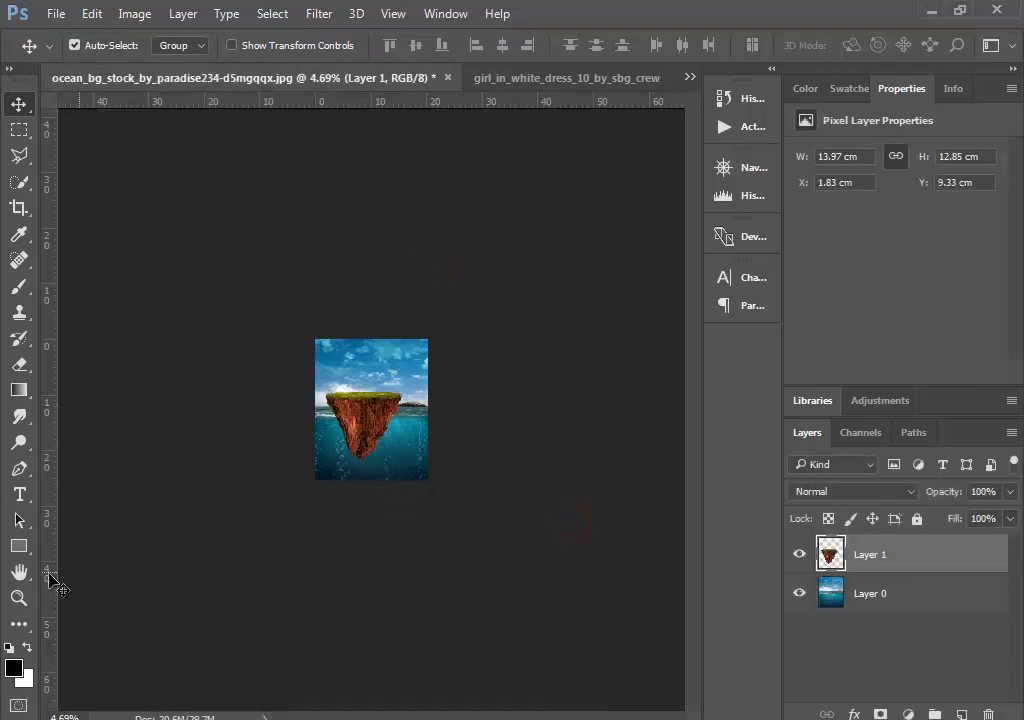
click(18, 598)
click(357, 438)
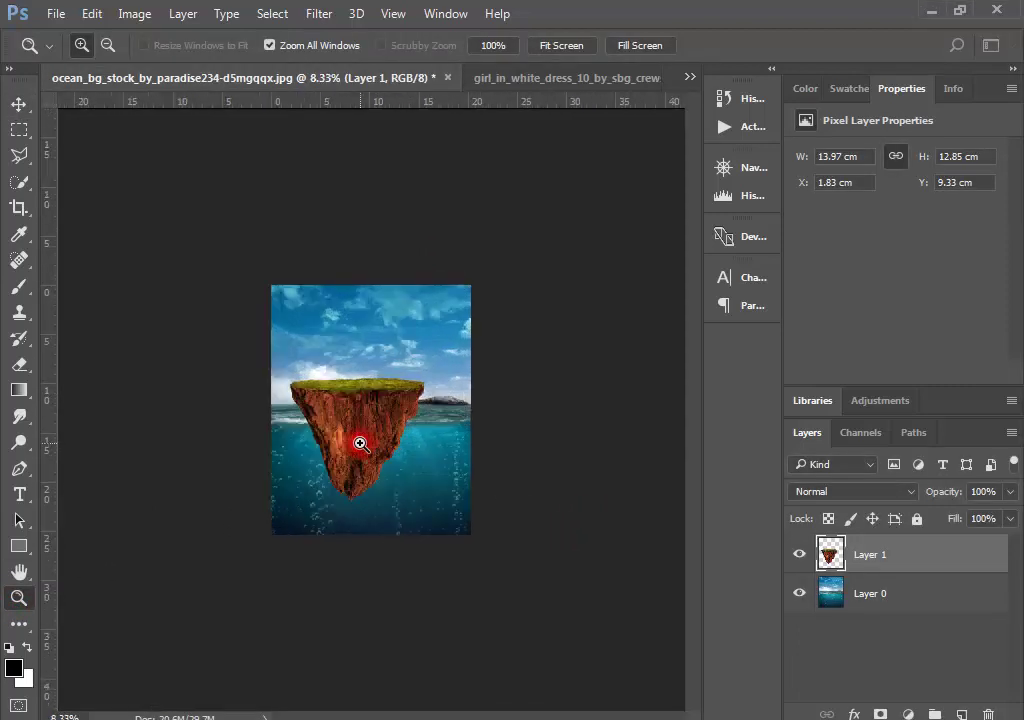
Free-transform the island to about 74% and set its grassy top at the waterline
click(18, 103)
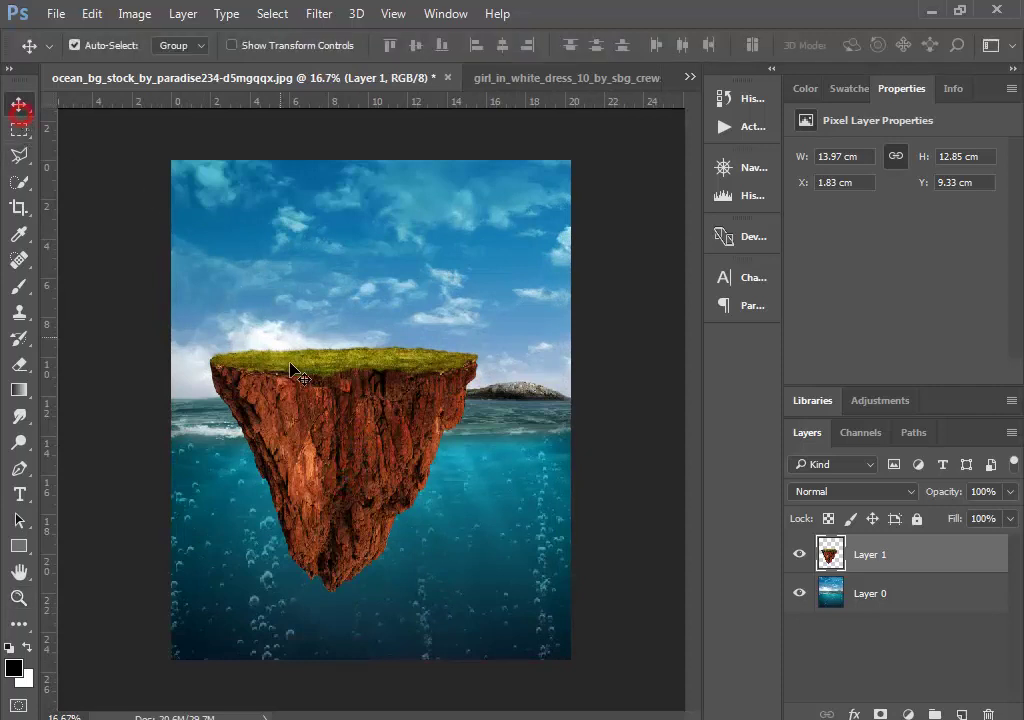
drag(340, 412, 380, 415)
key(ctrl+t)
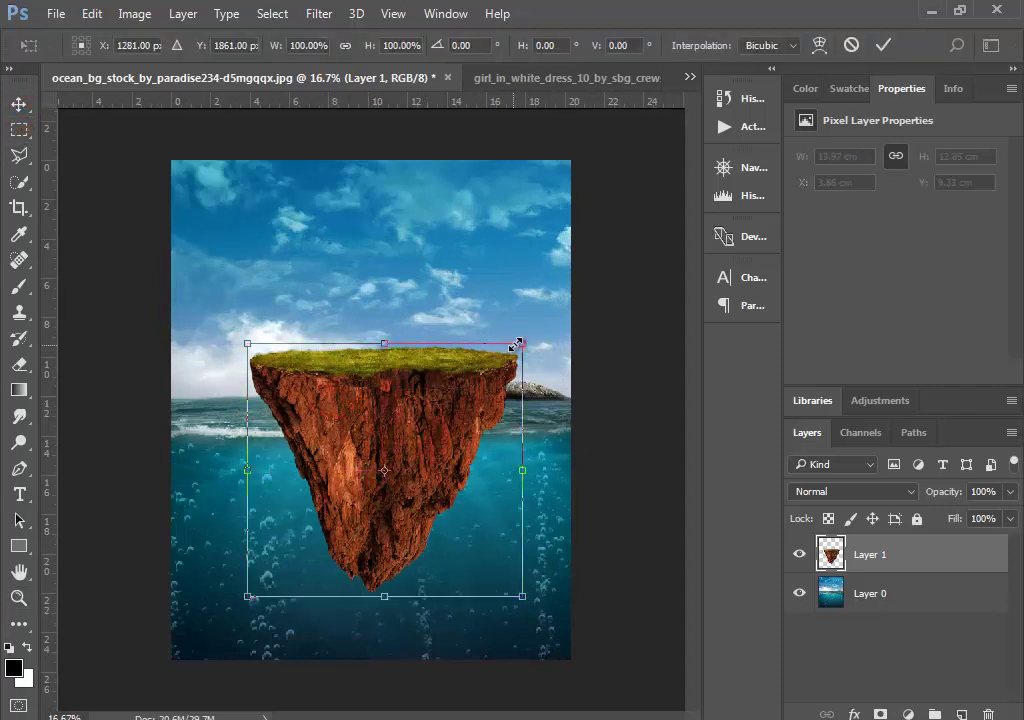
drag(520, 343, 486, 377)
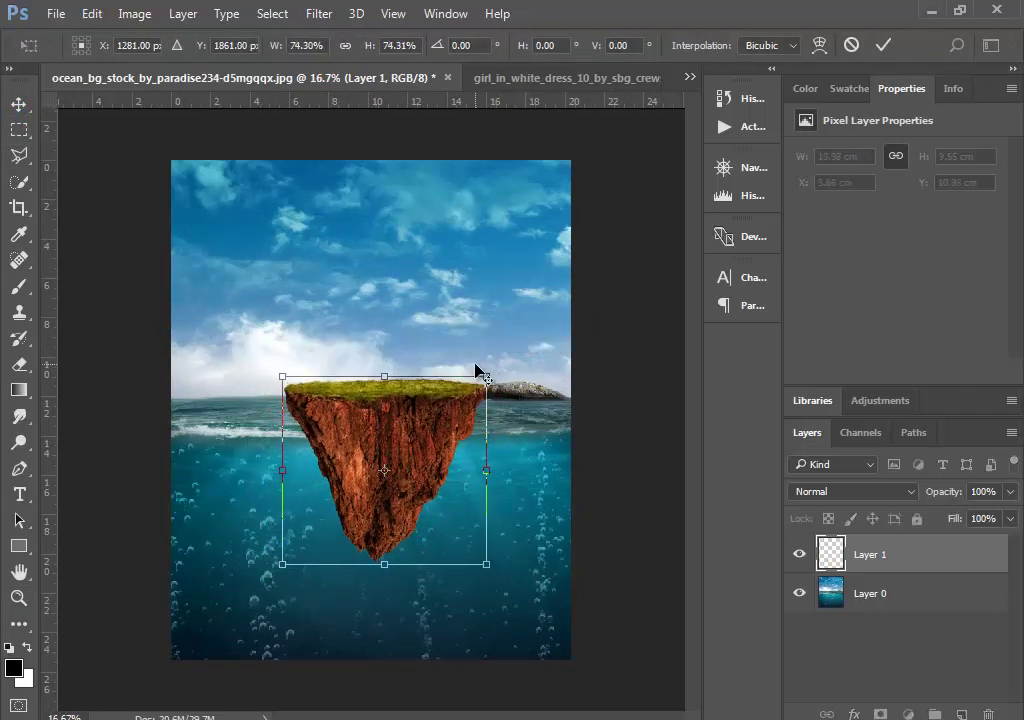
mouse_move(406, 418)
mouse_down()
mouse_move(393, 428)
mouse_move(403, 435)
mouse_up()
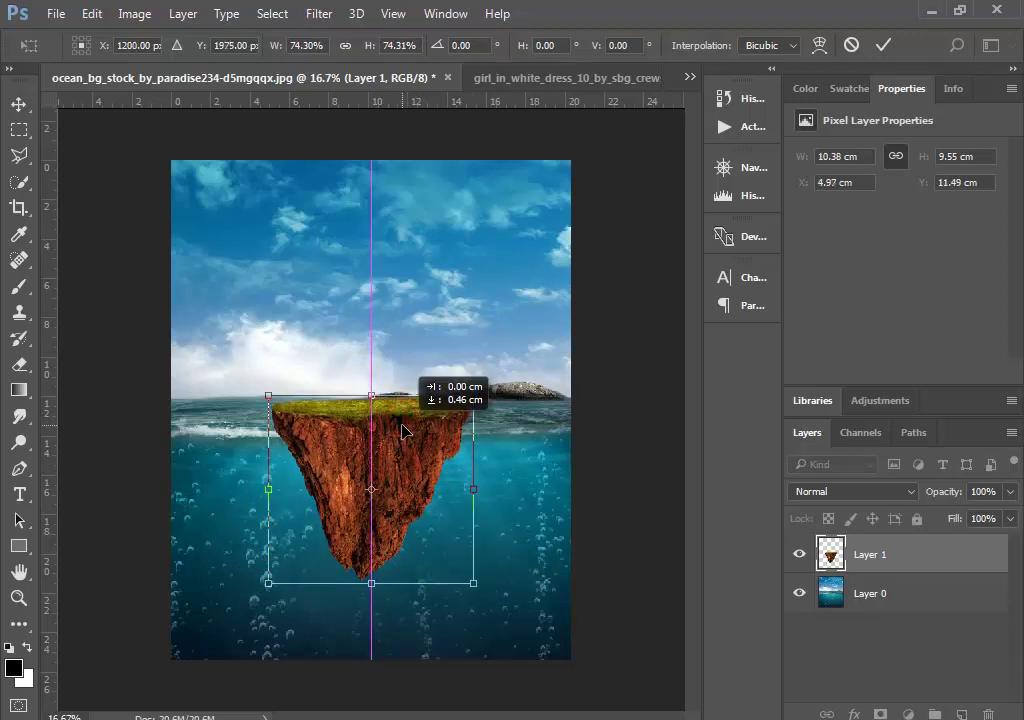
key(Return)
Zoom in to 33.3% to inspect the scaled island's rock, then zoom back out
click(18, 597)
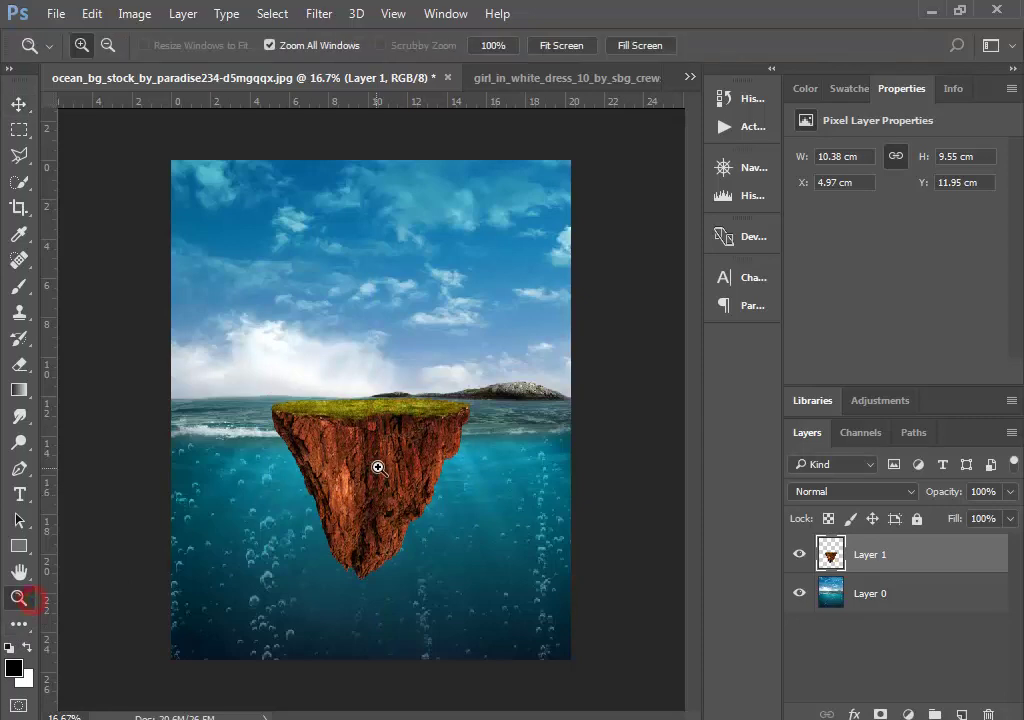
click(377, 466)
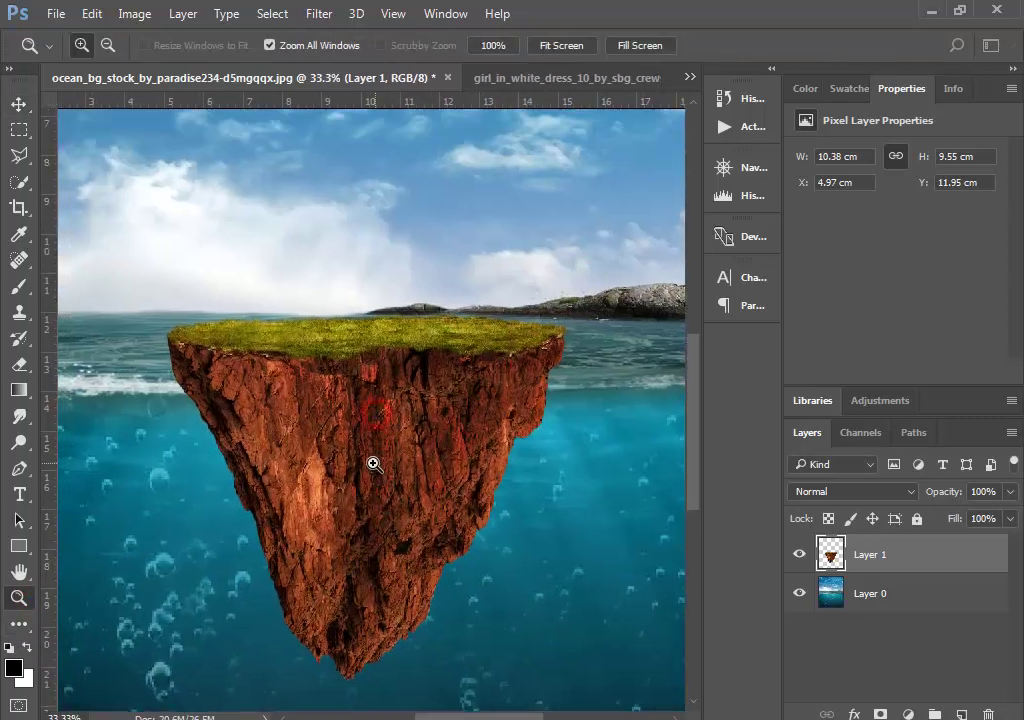
click(373, 464)
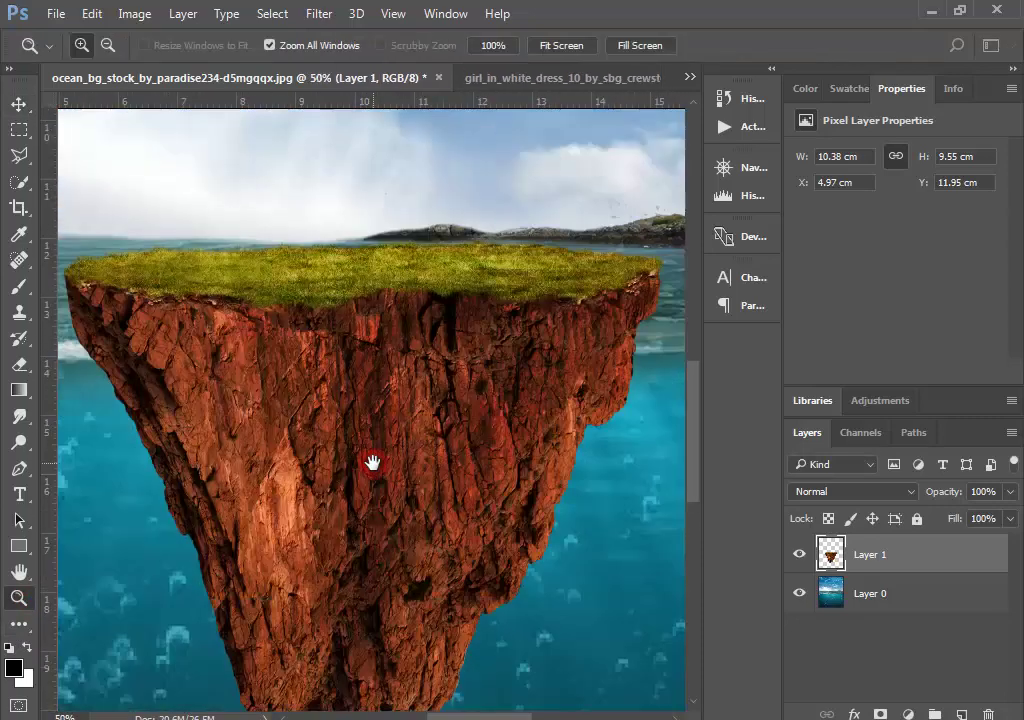
drag(373, 464, 373, 418)
alt+click(368, 424)
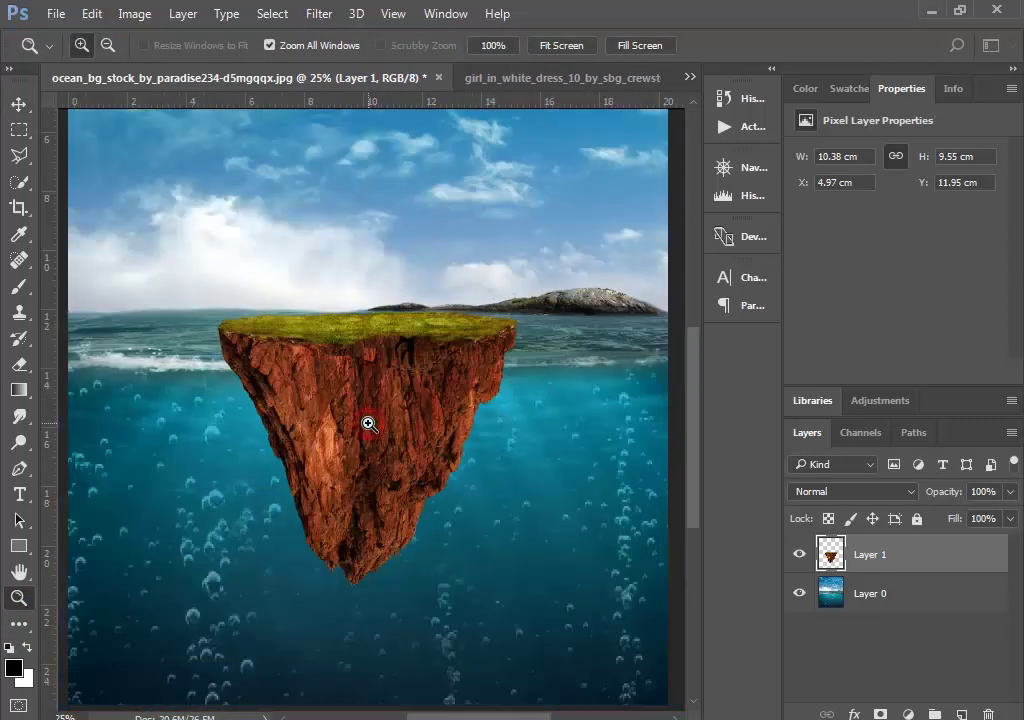
click(20, 103)
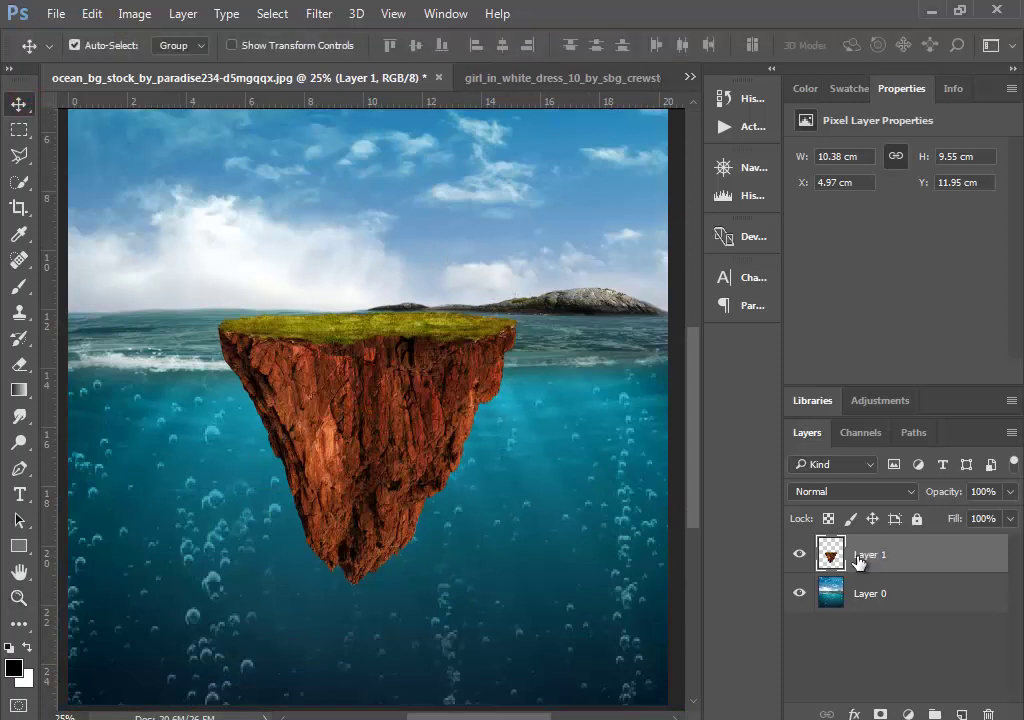
Add a white layer mask to Layer 1 and set up a black brush at 39% opacity
click(858, 556)
click(880, 714)
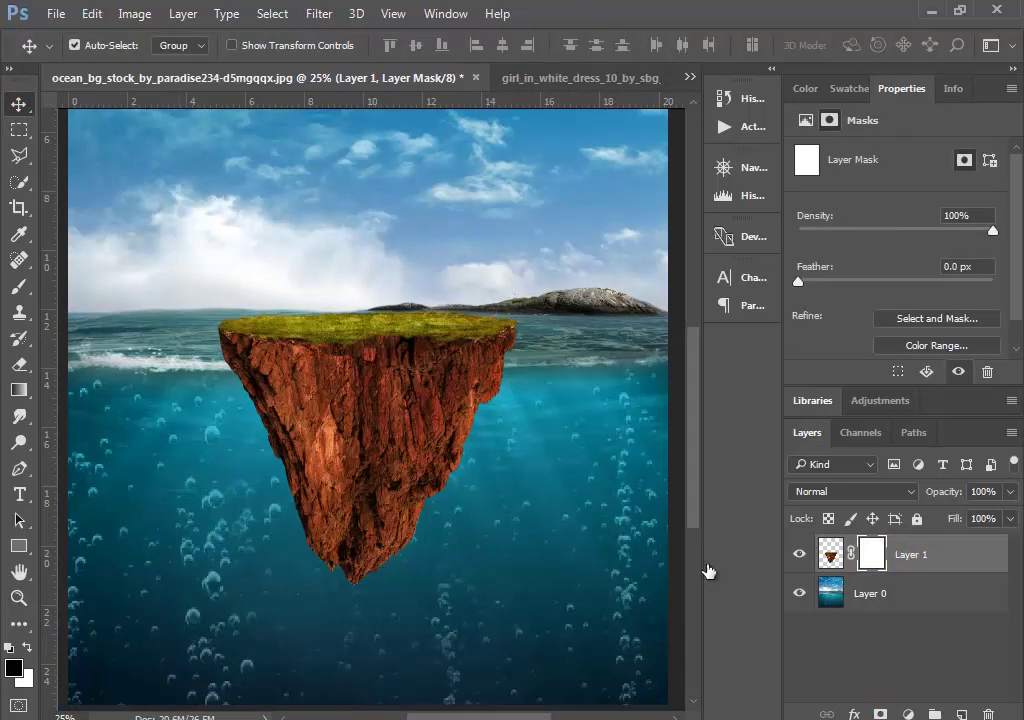
click(12, 670)
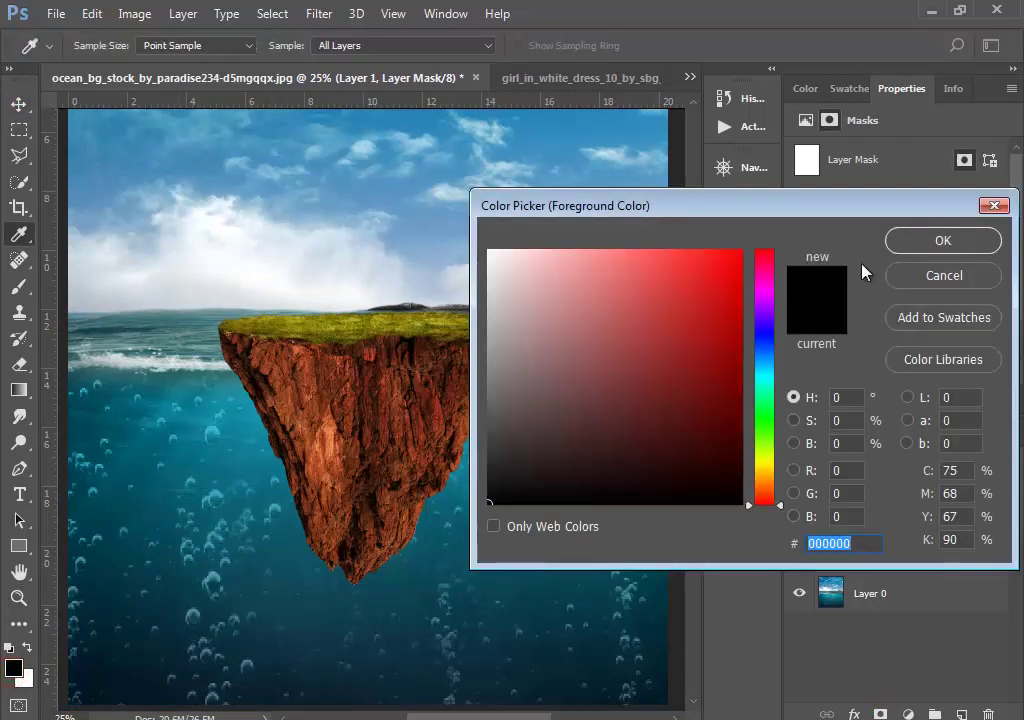
click(943, 241)
click(18, 286)
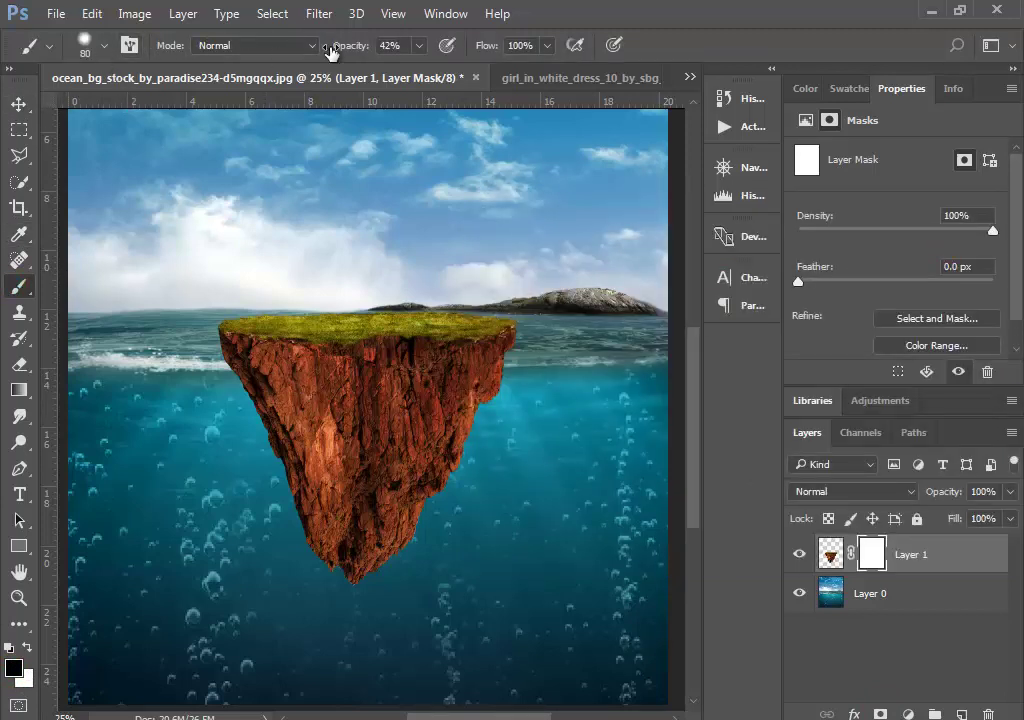
click(420, 46)
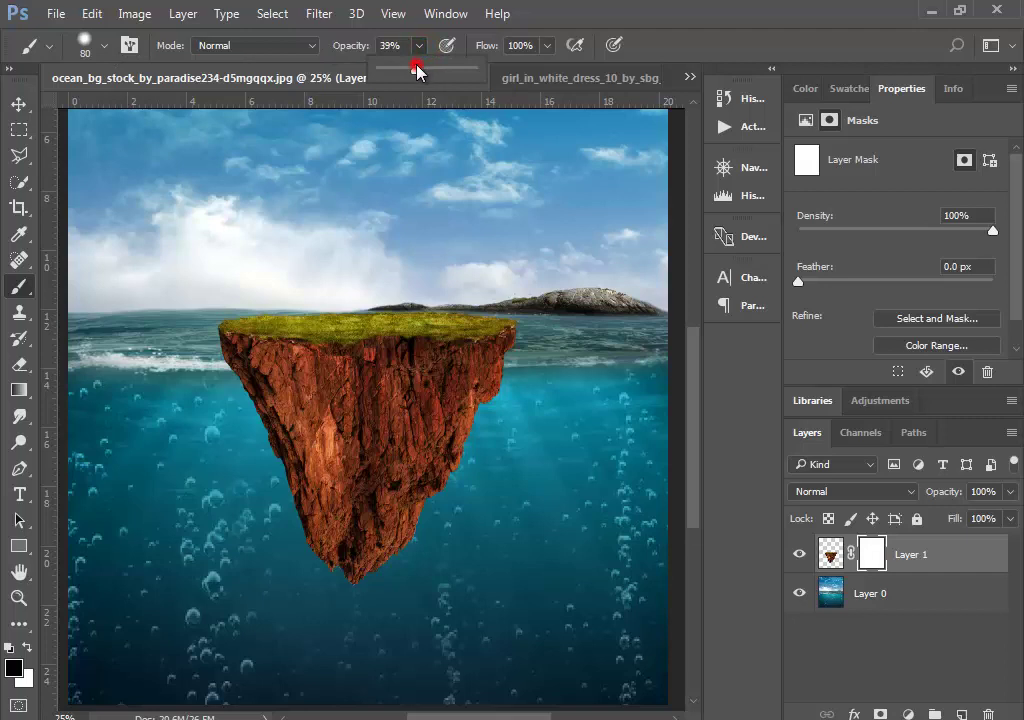
click(388, 47)
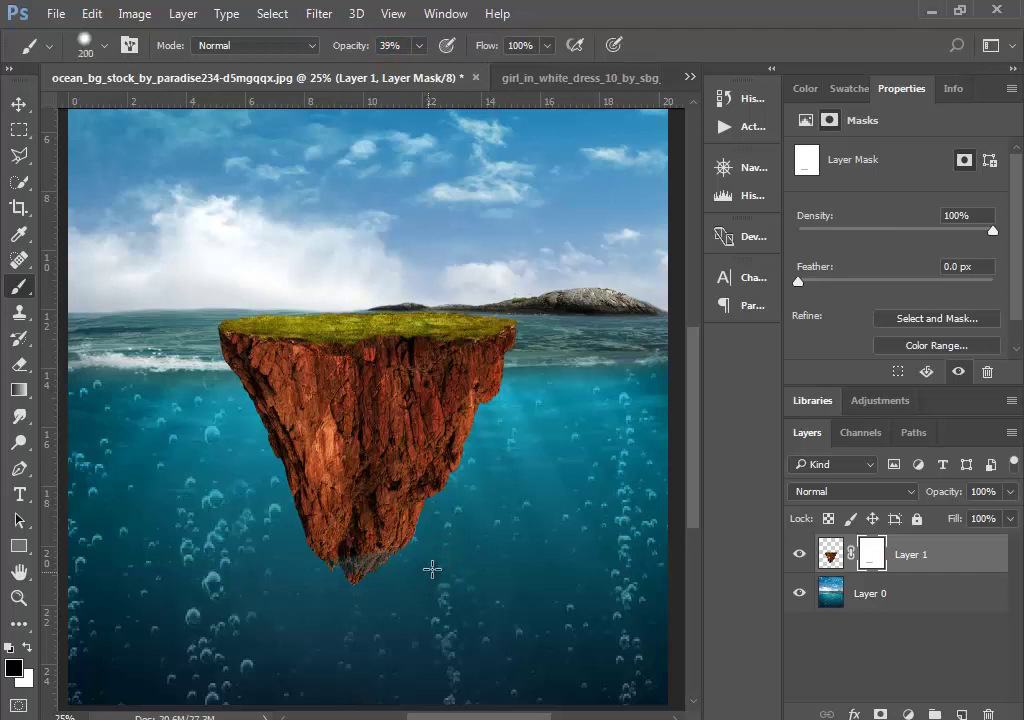
Enlarge the brush to 300 and mask the submerged rock and red cliff into the water
key(bracketright)
key(bracketright)
click(455, 553)
mouse_move(296, 551)
mouse_down()
mouse_move(533, 507)
mouse_move(565, 473)
mouse_move(486, 469)
mouse_move(400, 420)
mouse_move(599, 434)
mouse_up()
mouse_move(249, 442)
mouse_down()
mouse_move(485, 425)
mouse_move(210, 420)
mouse_up()
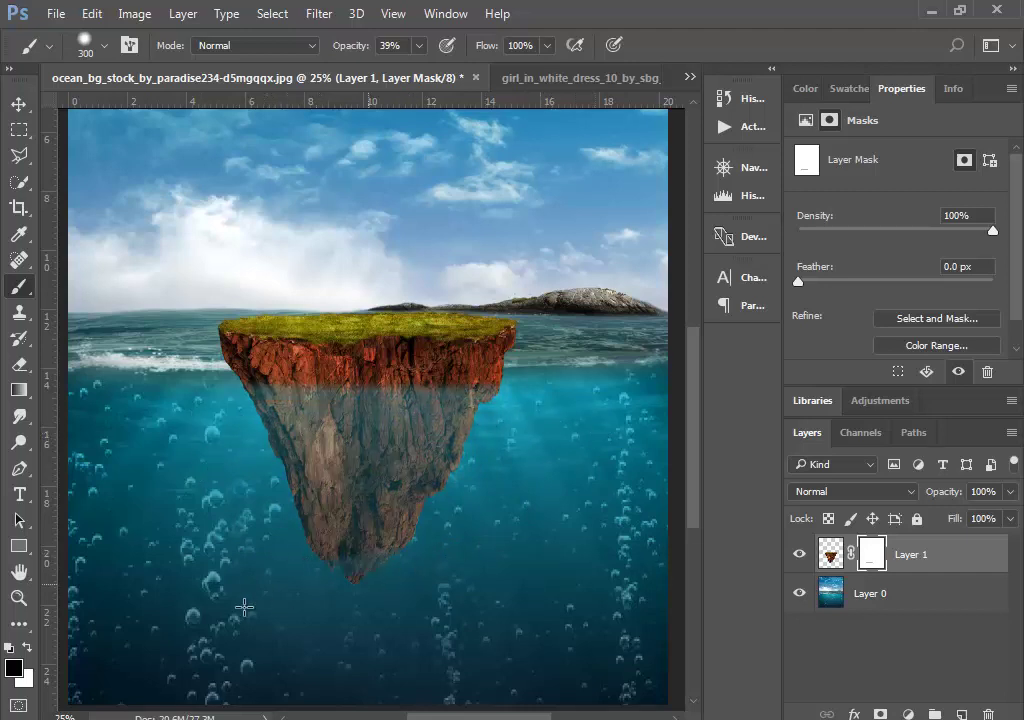
scroll(407, 491, up, 2)
scroll(407, 578, up, 2)
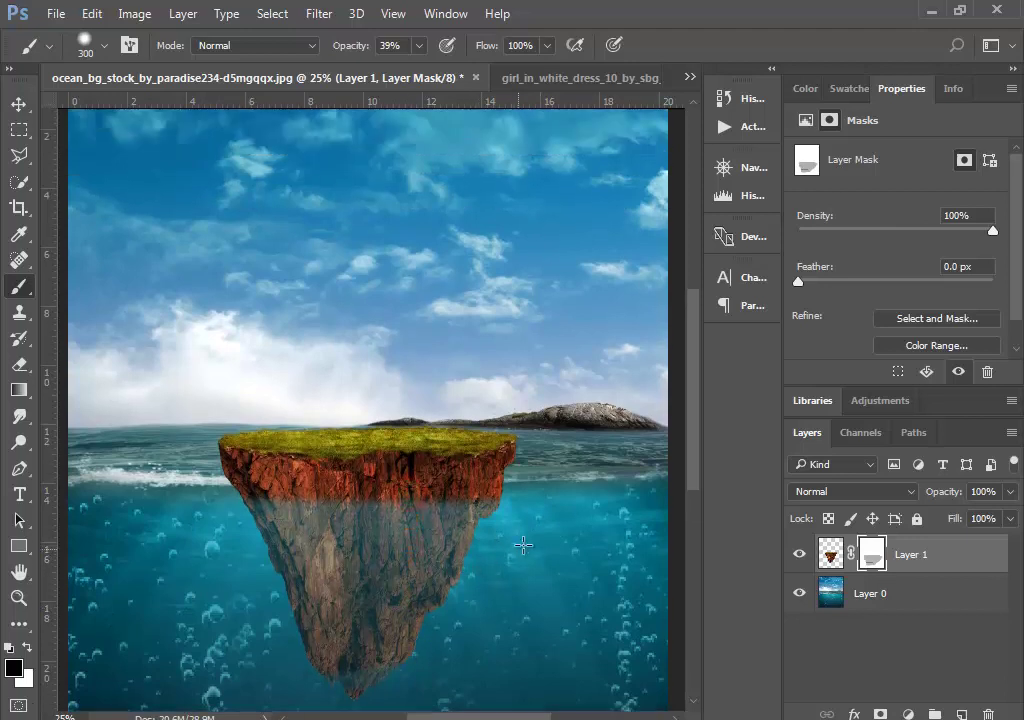
mouse_move(284, 594)
mouse_down()
mouse_move(434, 565)
mouse_move(191, 541)
mouse_up()
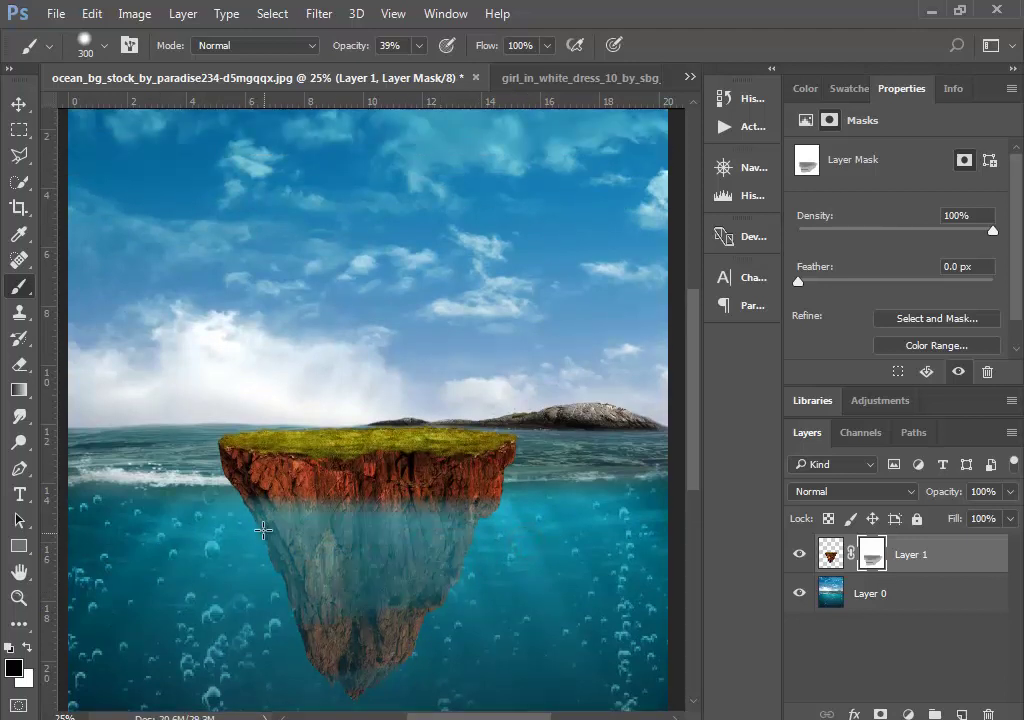
mouse_move(361, 511)
mouse_down()
mouse_move(491, 500)
mouse_move(151, 540)
mouse_move(481, 551)
mouse_move(297, 622)
mouse_up()
mouse_move(457, 606)
mouse_down()
mouse_move(362, 646)
mouse_move(133, 658)
mouse_up()
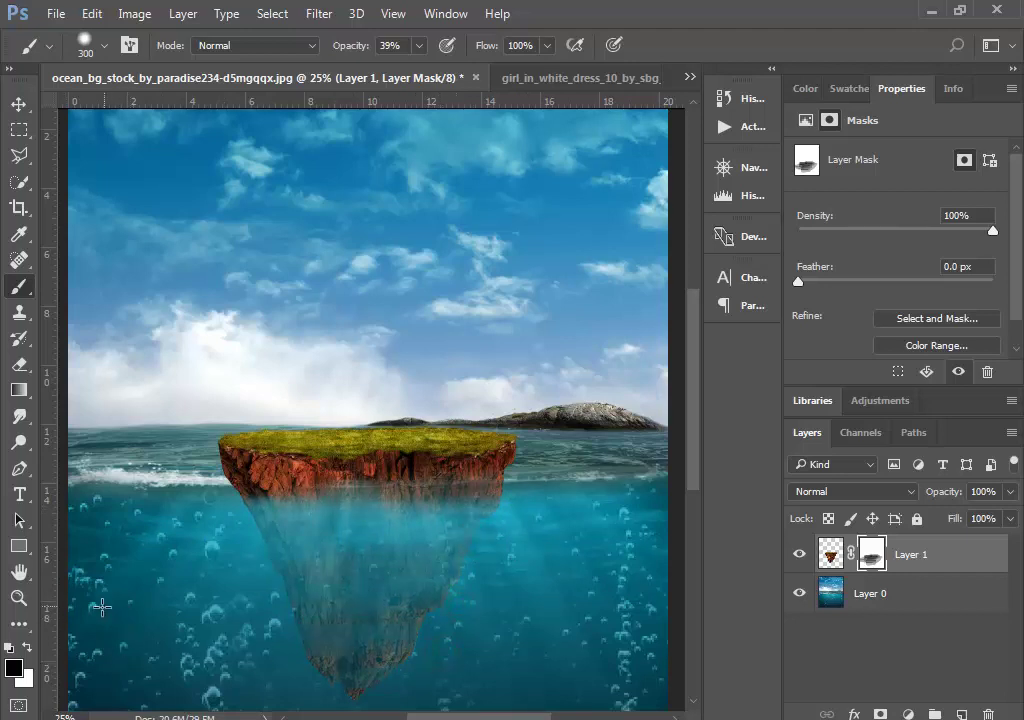
Blend the cliff's bottom edge along the waterline, then set 53% opacity and white paint
click(18, 597)
click(352, 500)
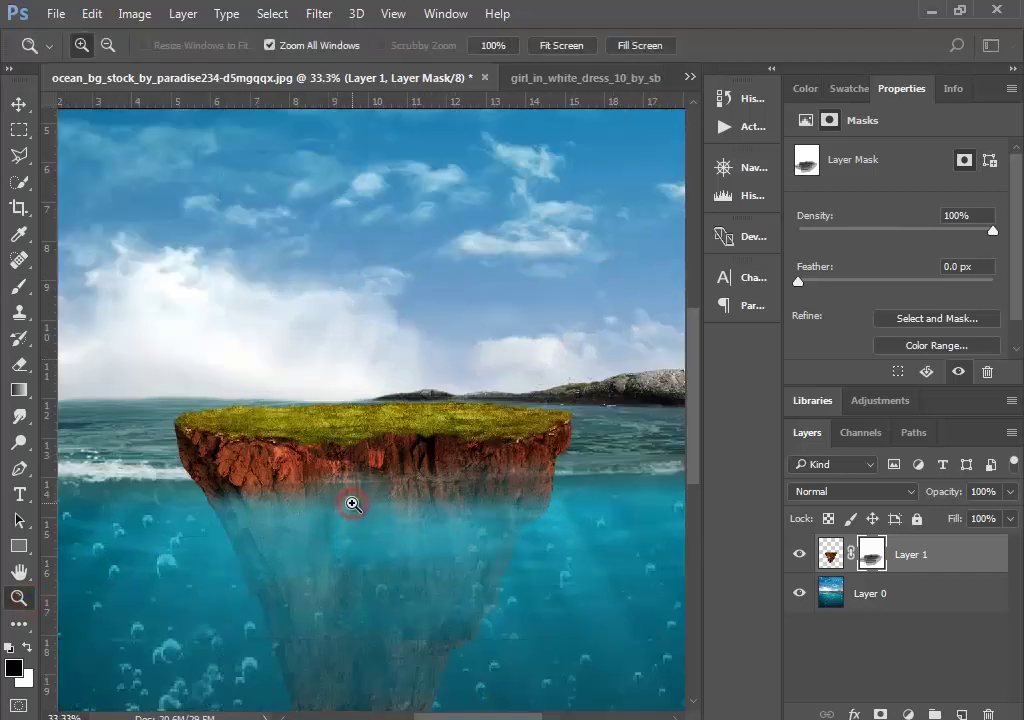
click(19, 288)
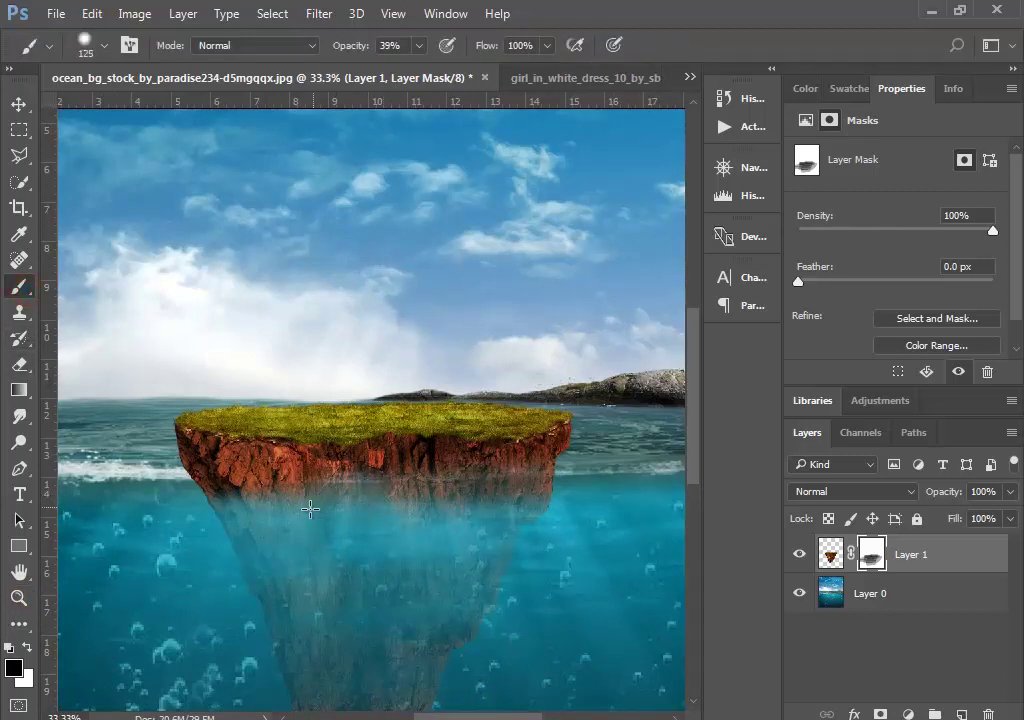
click(420, 45)
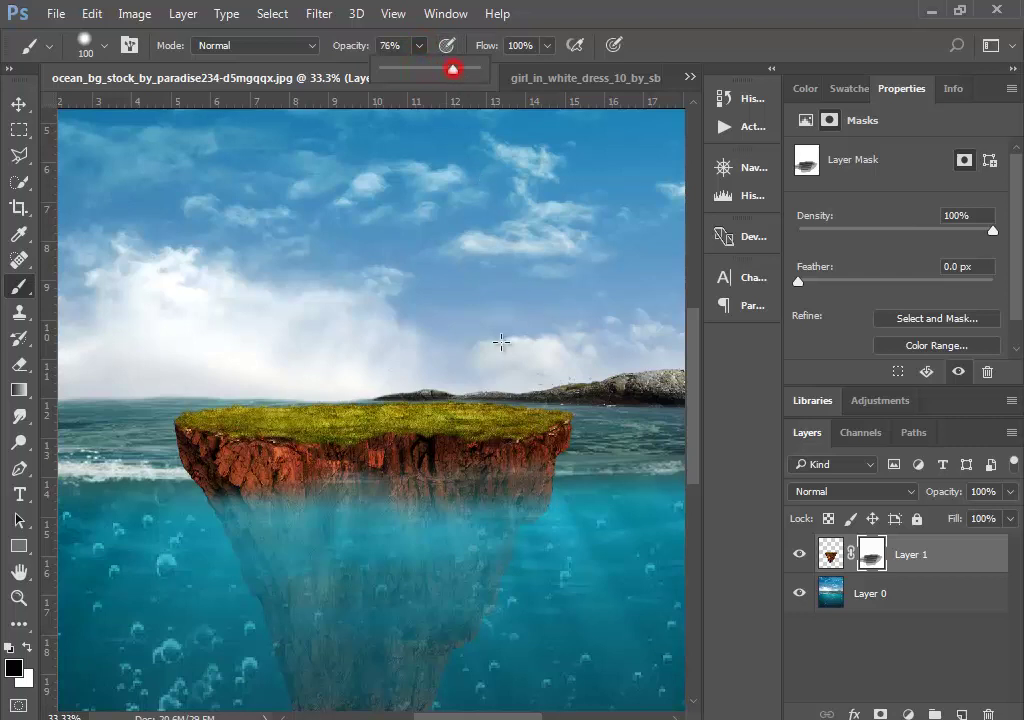
drag(540, 485, 147, 478)
drag(385, 485, 513, 484)
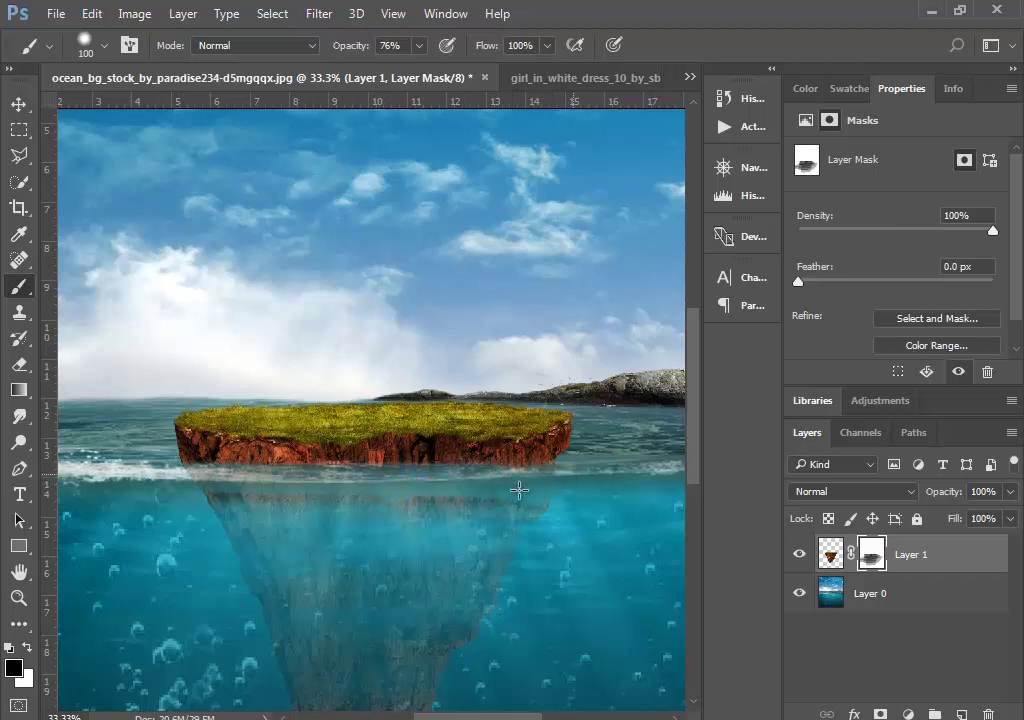
click(419, 45)
drag(414, 72, 399, 72)
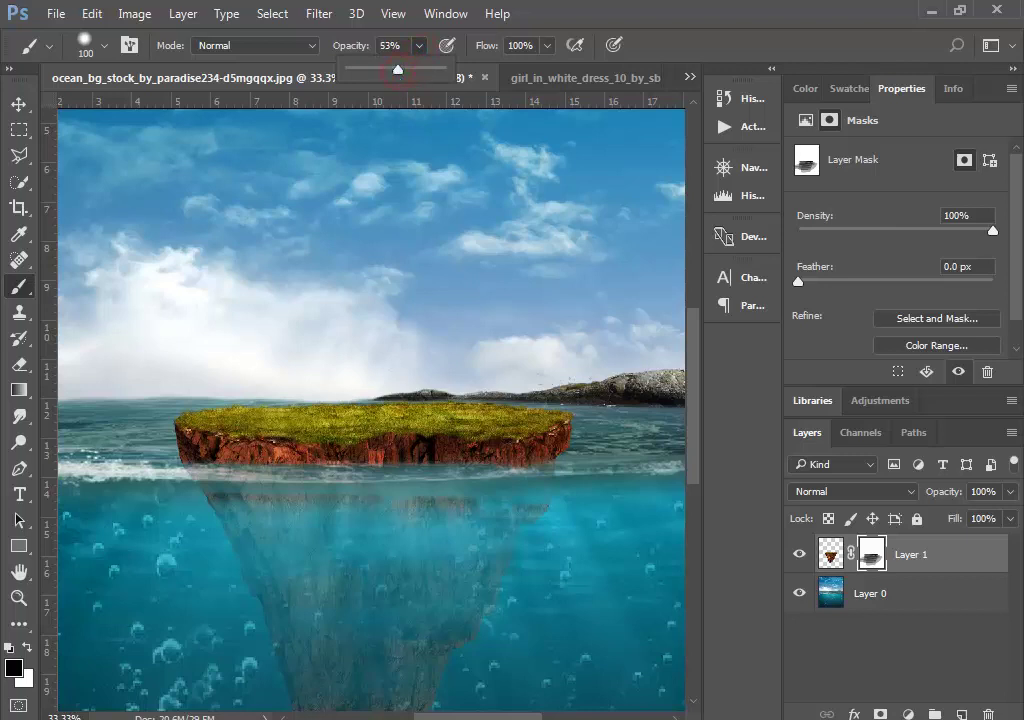
click(20, 311)
click(20, 287)
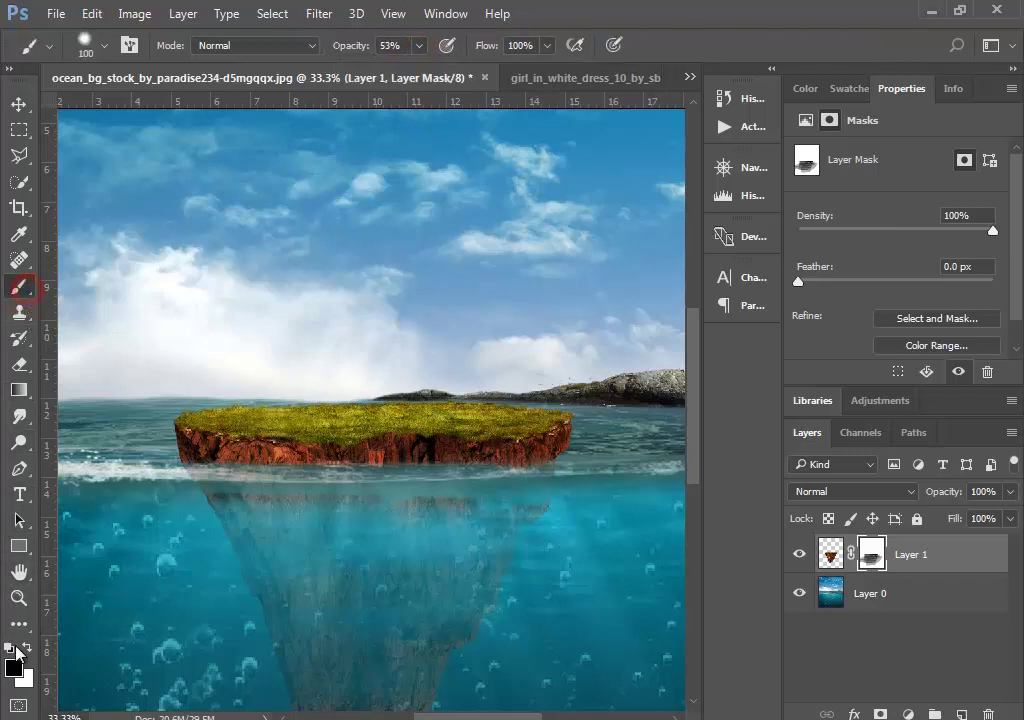
click(29, 648)
Set white as the foreground colour and lower the brush hardness slightly
click(15, 666)
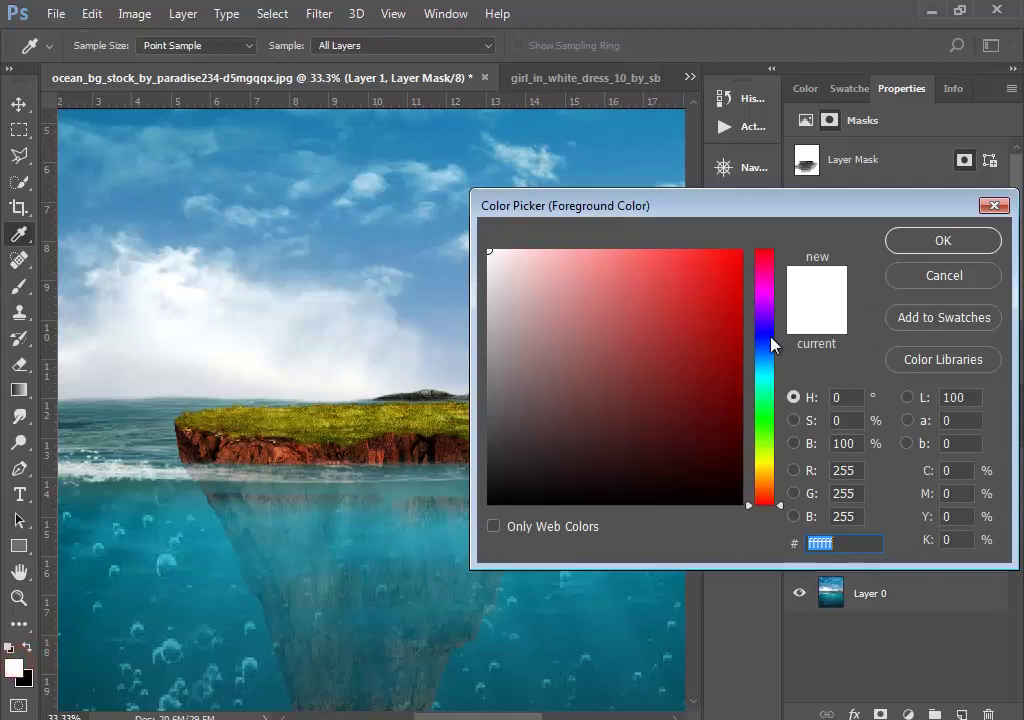
click(943, 241)
drag(428, 446, 445, 314)
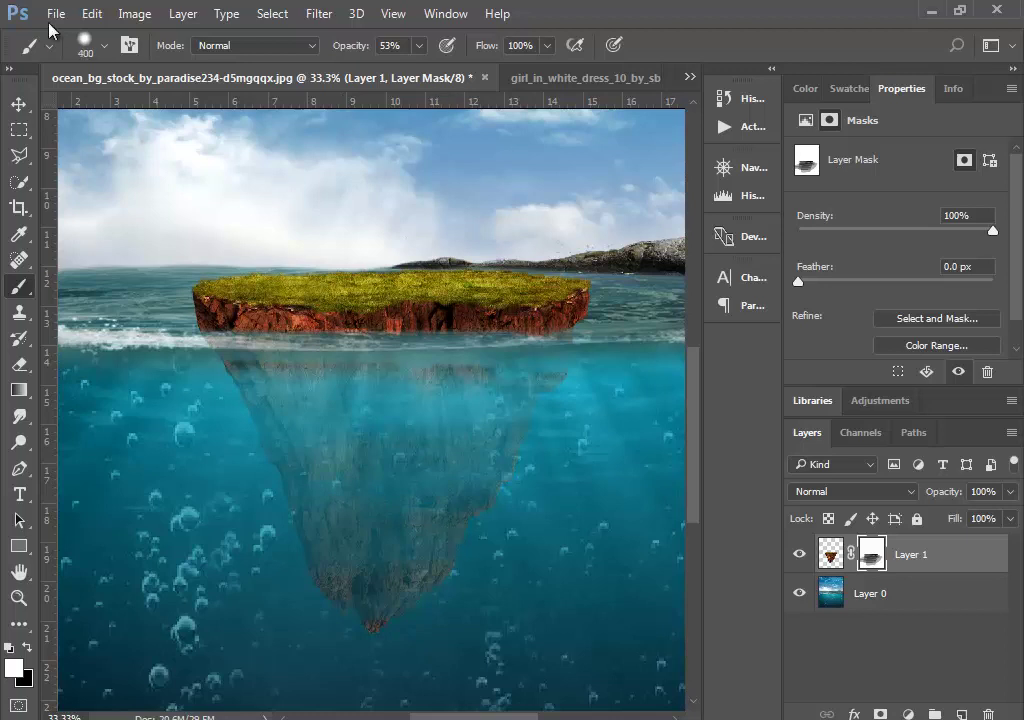
click(104, 45)
drag(170, 156, 114, 156)
click(106, 45)
Paint white on Layer 1's mask to restore the submerged rock and its lower tip
drag(456, 612, 259, 646)
drag(470, 590, 234, 445)
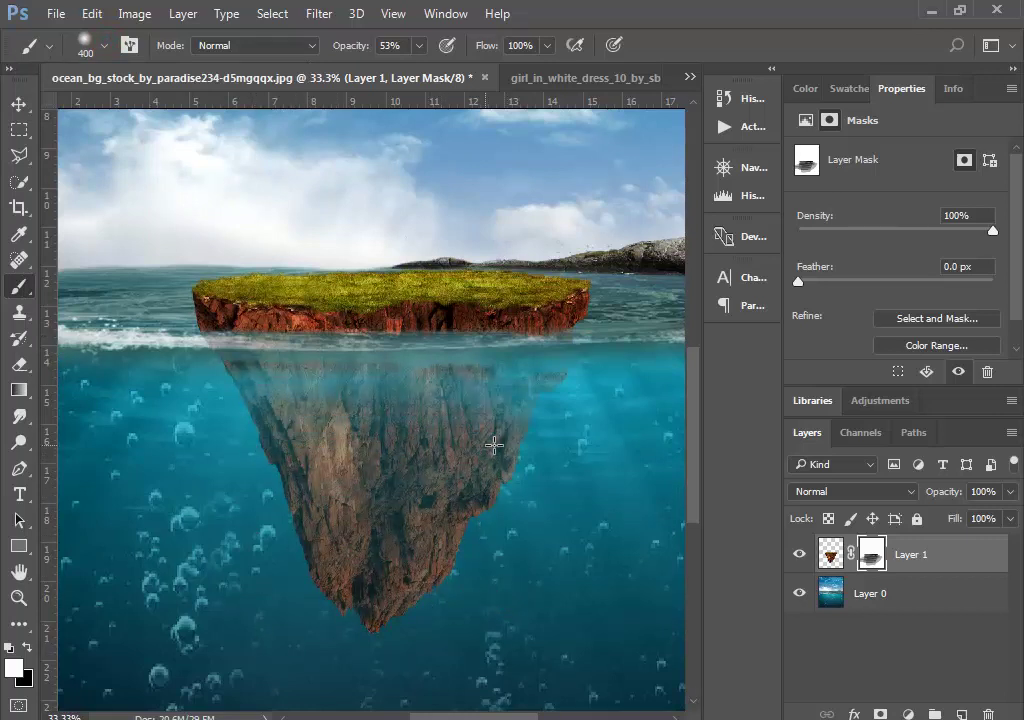
drag(465, 436, 432, 546)
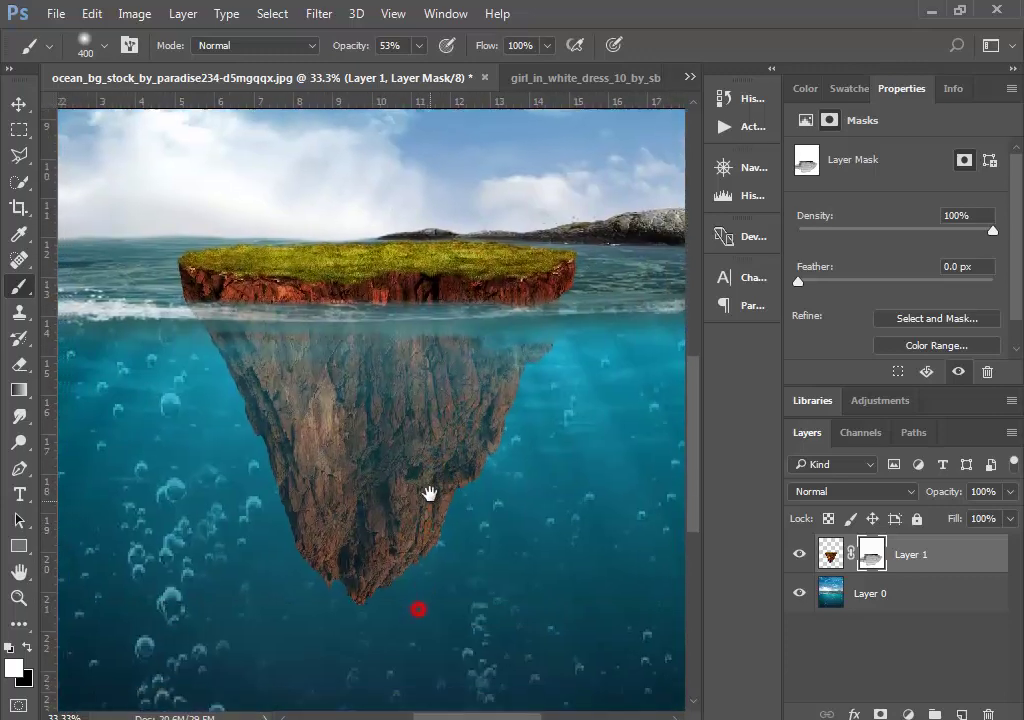
drag(427, 491, 413, 456)
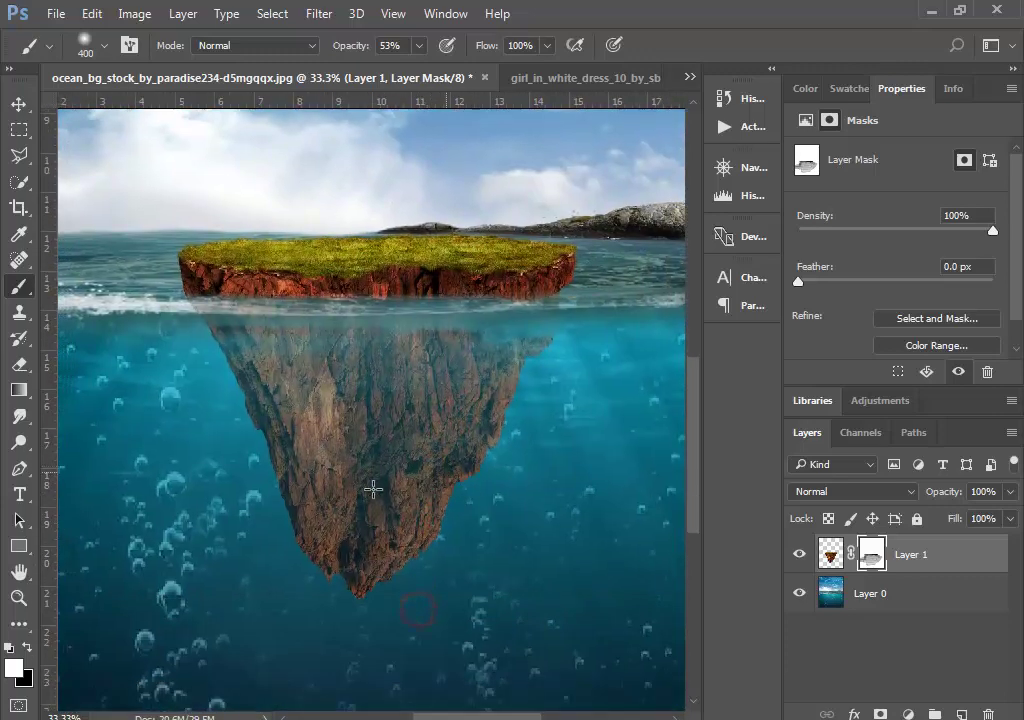
drag(372, 489, 481, 507)
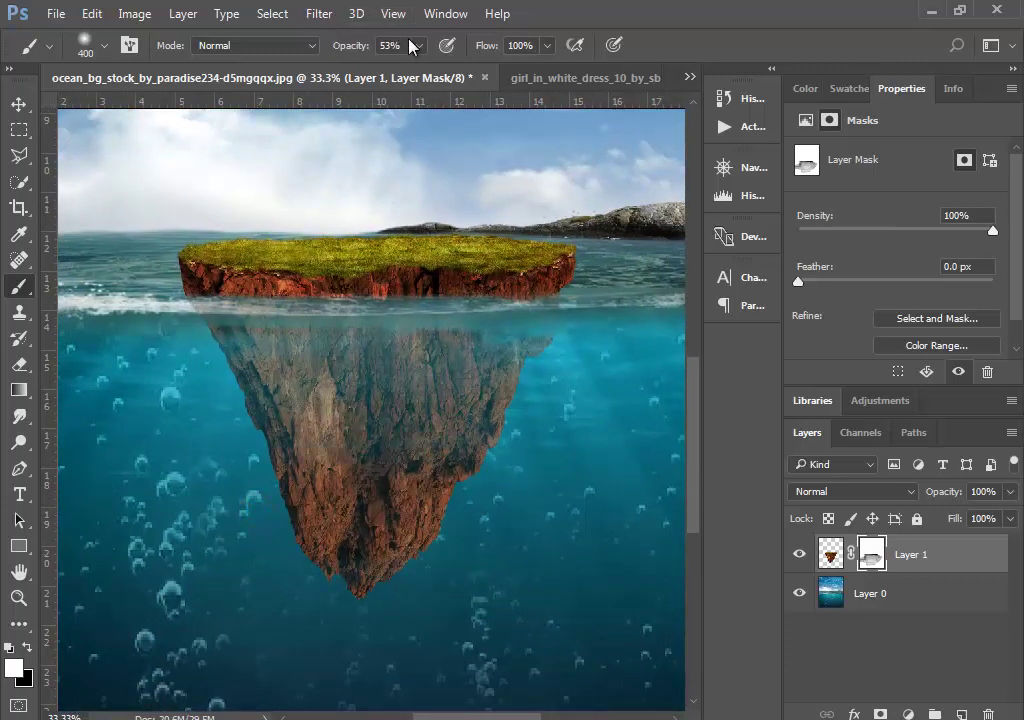
Paint black on the mask to fade out the rock's lower tip
click(25, 647)
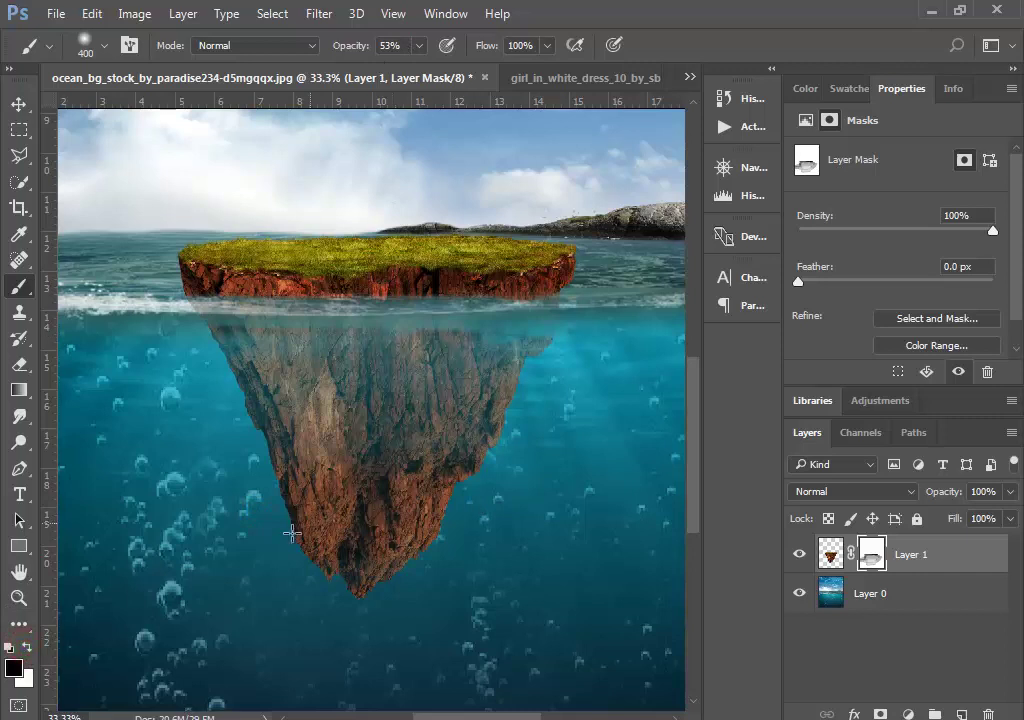
drag(222, 553, 517, 572)
drag(439, 558, 450, 482)
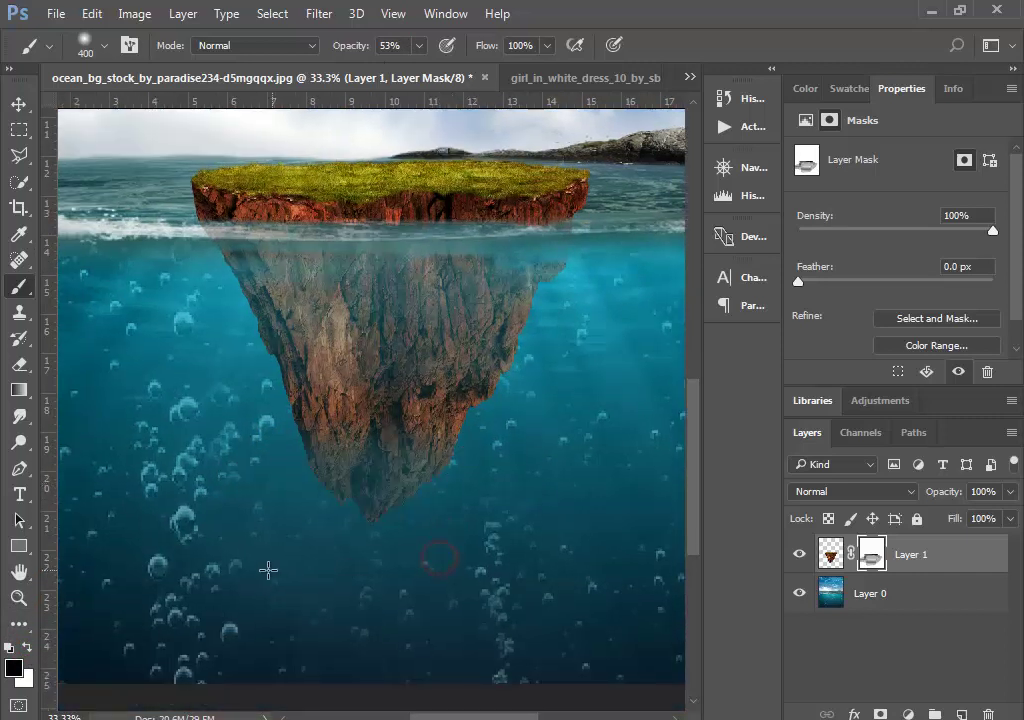
click(267, 569)
drag(522, 484, 491, 576)
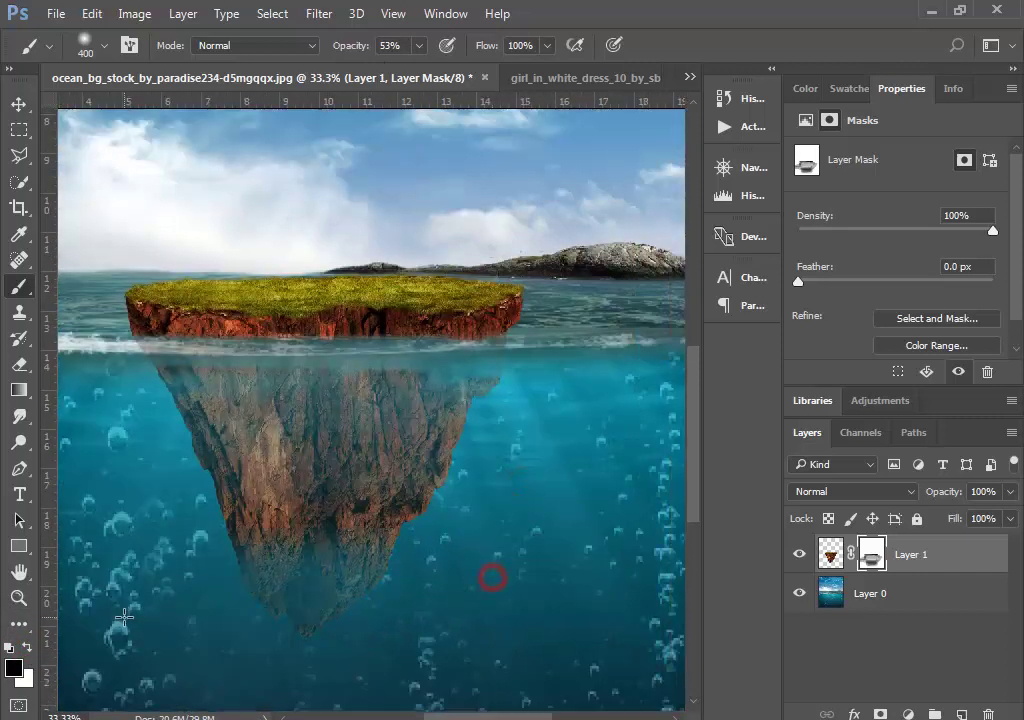
mouse_move(423, 599)
mouse_down()
mouse_move(555, 482)
mouse_move(400, 658)
mouse_up()
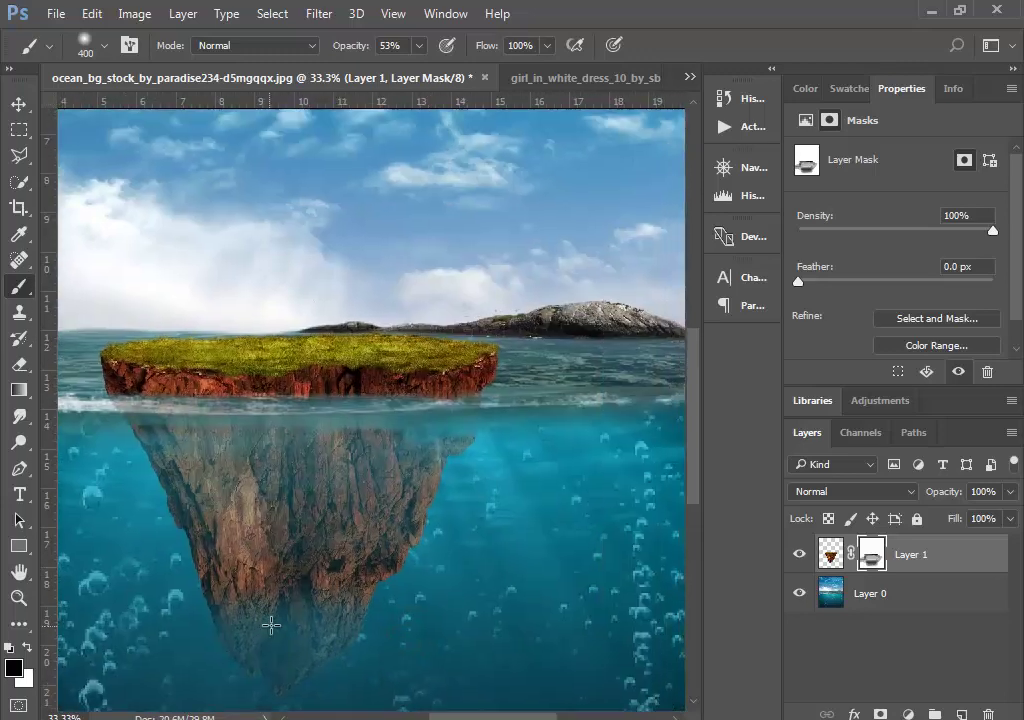
Reveal the rock's bottom tip again with white and view the island at 25%
click(18, 597)
alt+click(261, 519)
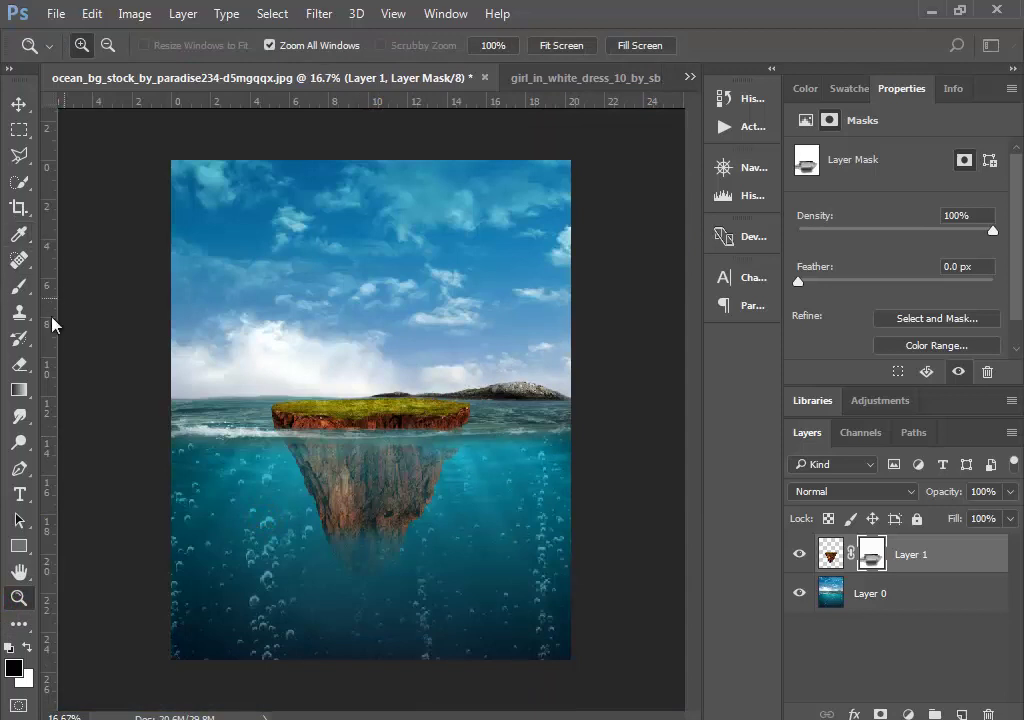
click(18, 286)
click(29, 647)
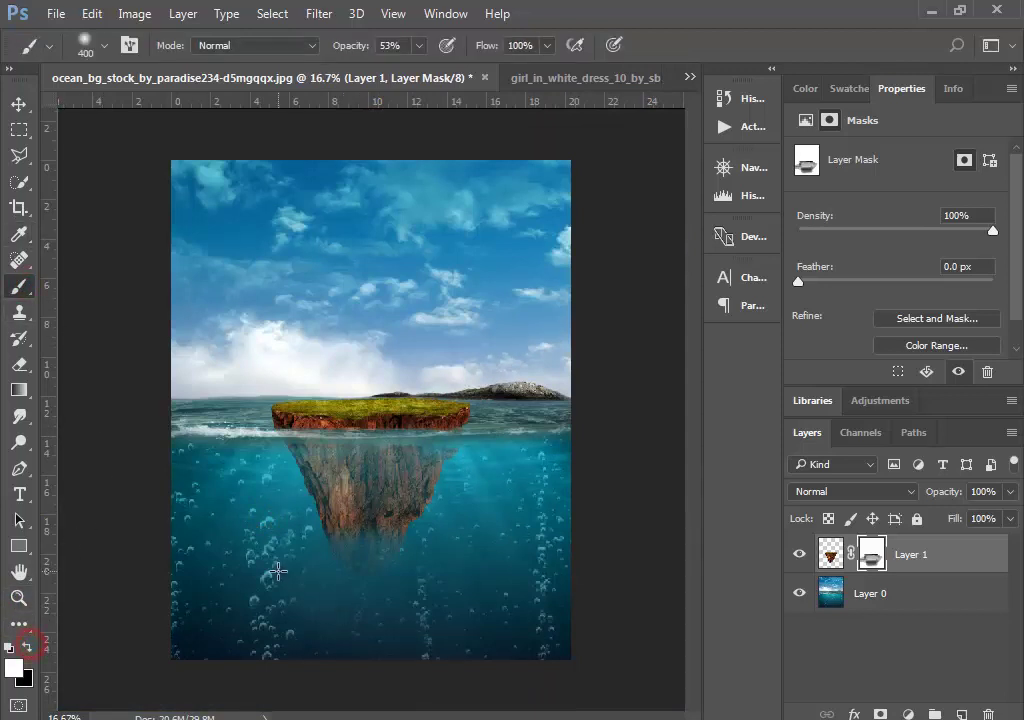
drag(278, 571, 481, 570)
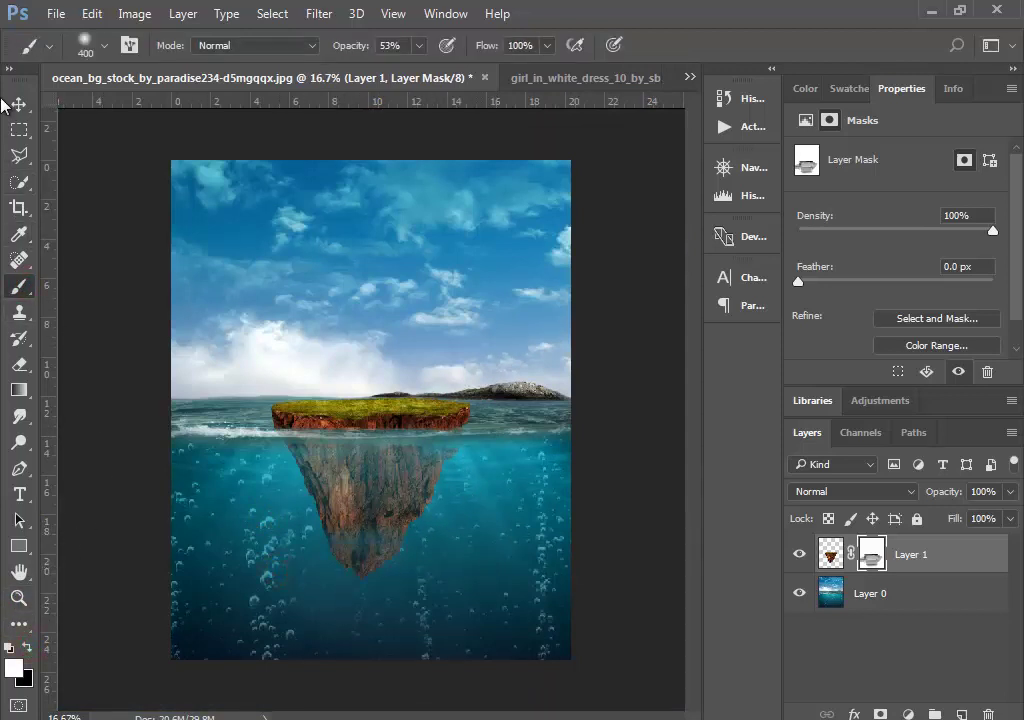
click(18, 104)
click(18, 597)
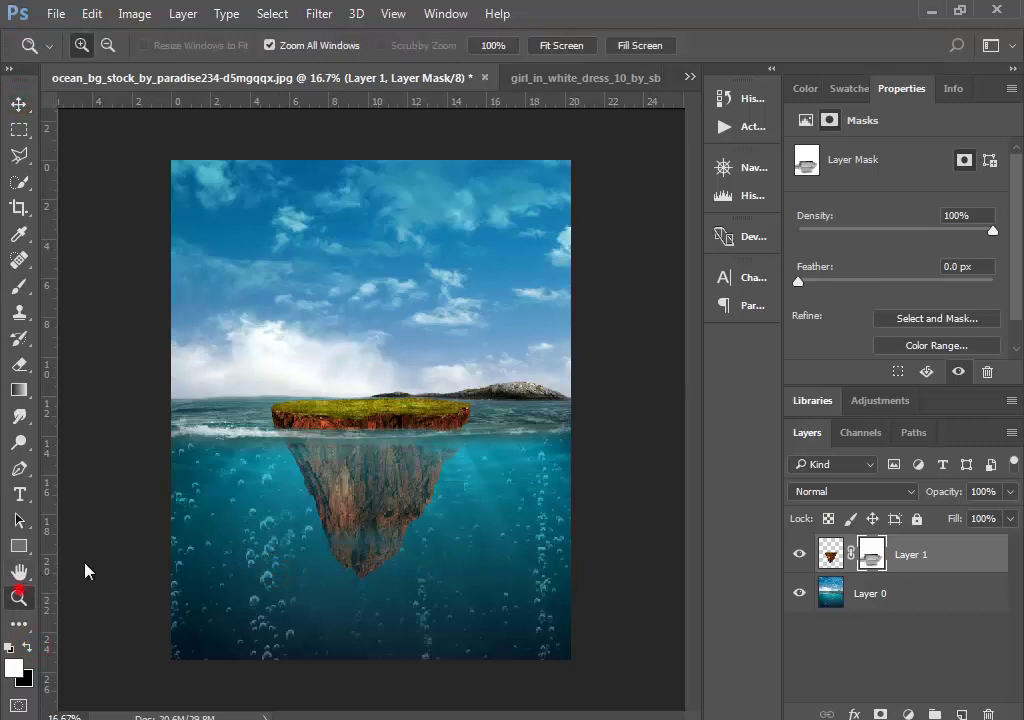
click(380, 441)
alt+click(388, 446)
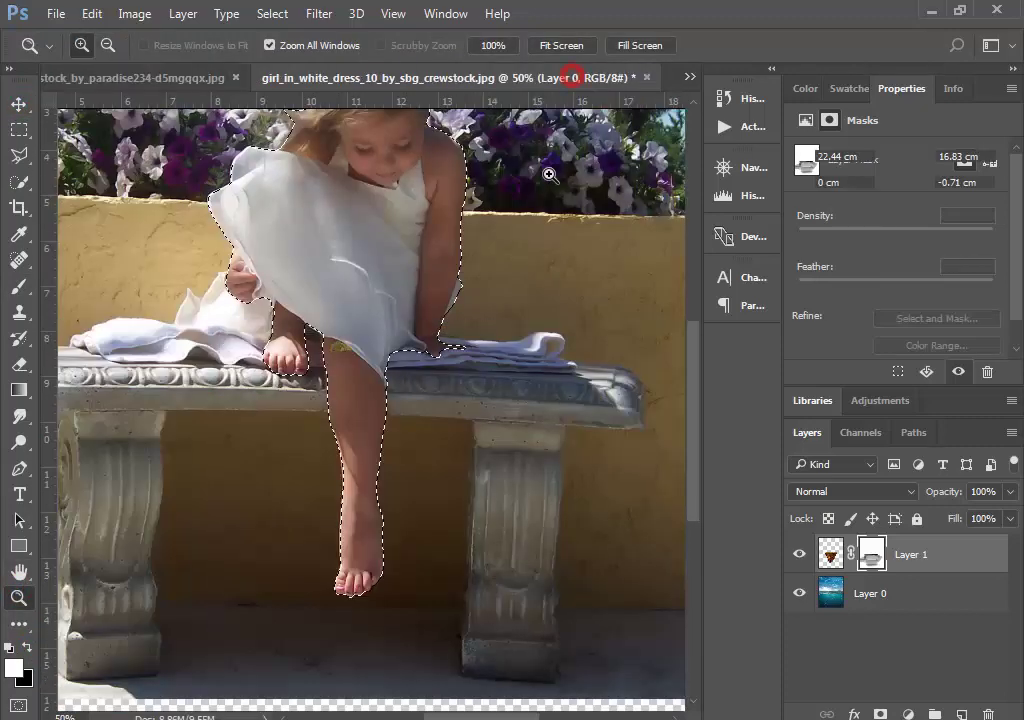
click(599, 77)
Zoom and pan around the girl photo to inspect her selection from leg to head
drag(376, 322, 354, 487)
alt+click(354, 487)
click(369, 451)
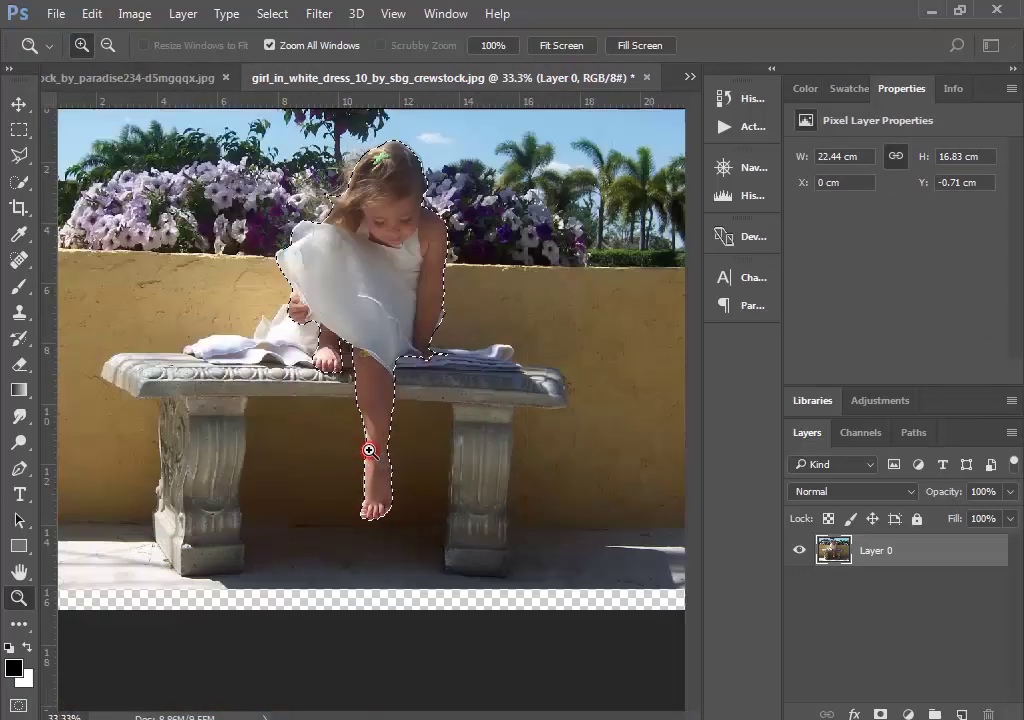
mouse_move(393, 382)
mouse_down()
mouse_move(363, 485)
mouse_move(362, 378)
mouse_up()
click(354, 487)
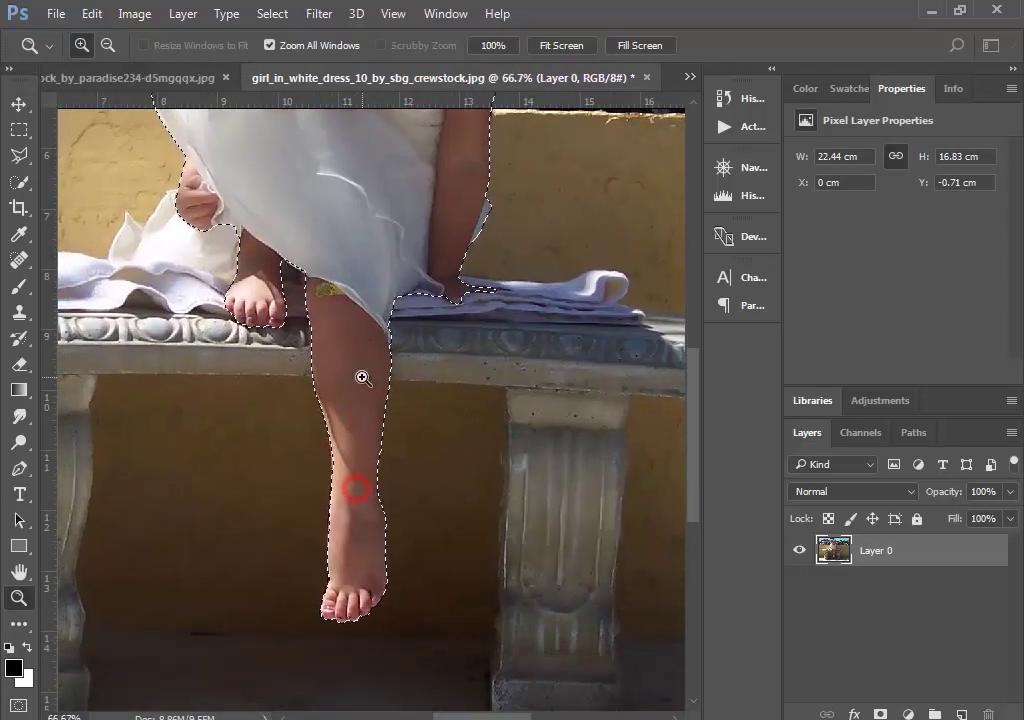
alt+click(362, 378)
drag(374, 279, 343, 450)
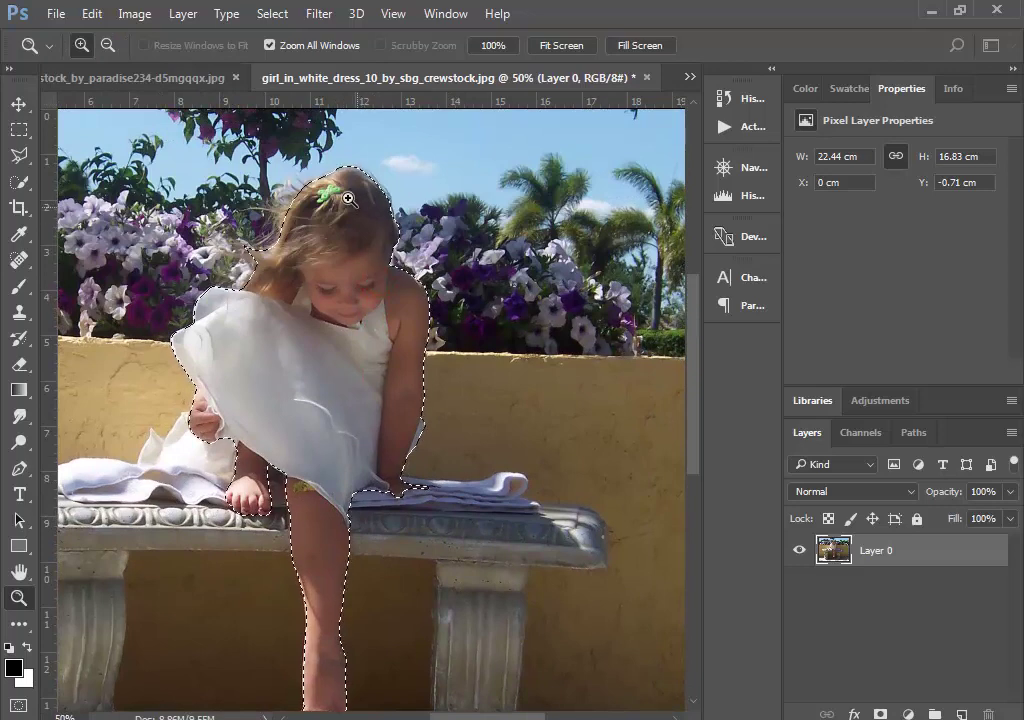
Open and dismiss the Pen tool's path menu, then zoom out to the whole girl
click(19, 478)
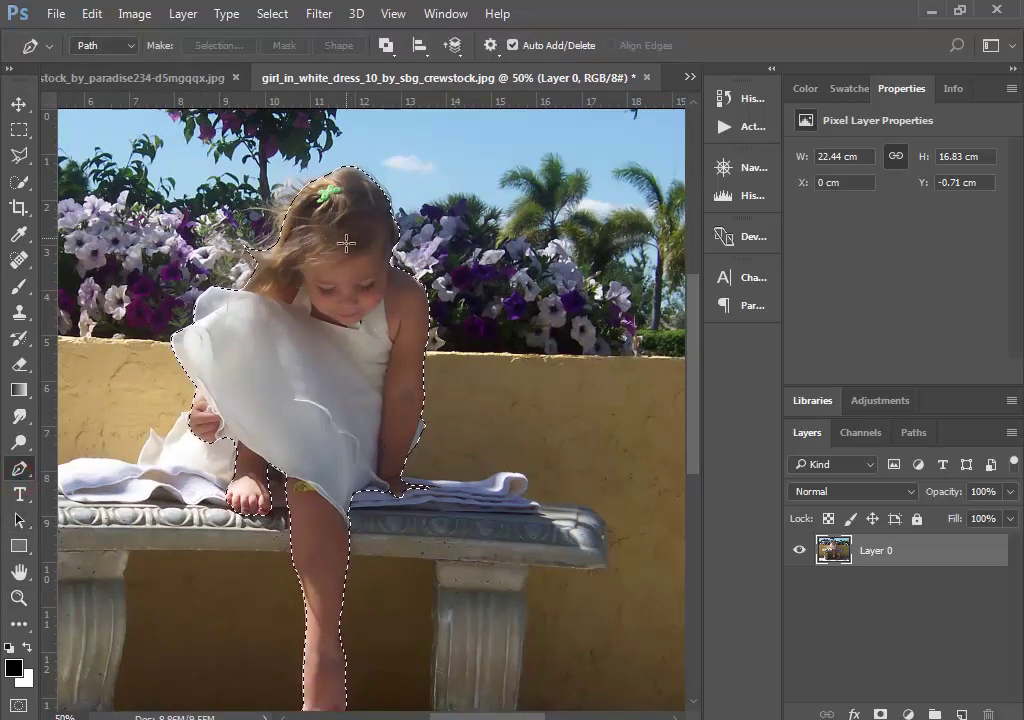
right_click(320, 396)
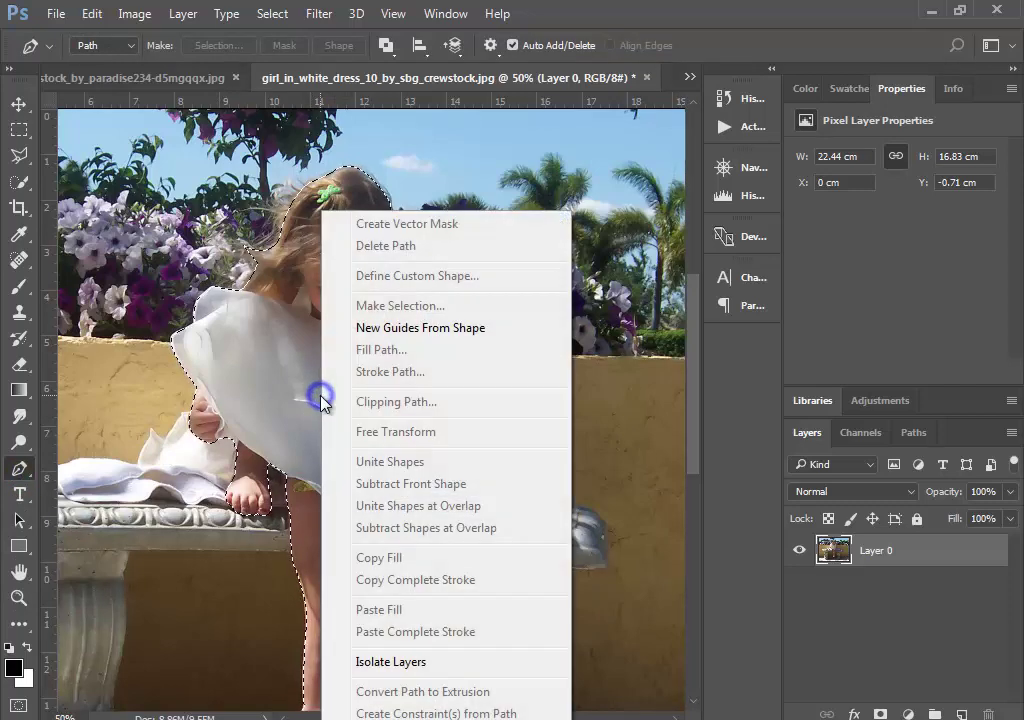
click(22, 98)
click(18, 597)
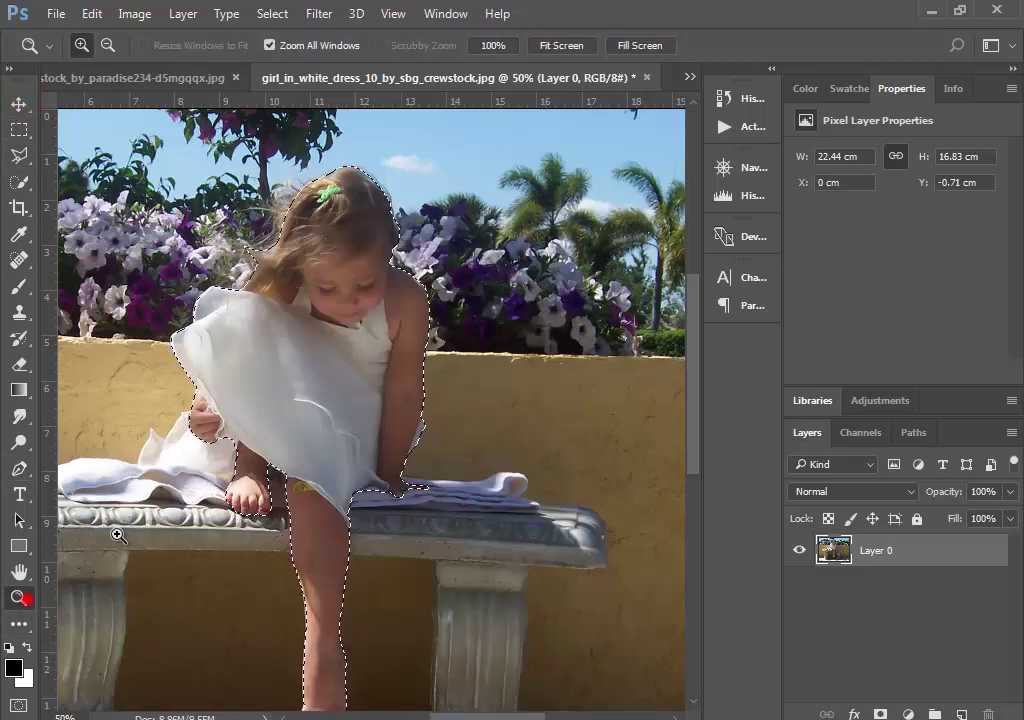
alt+click(141, 378)
click(18, 102)
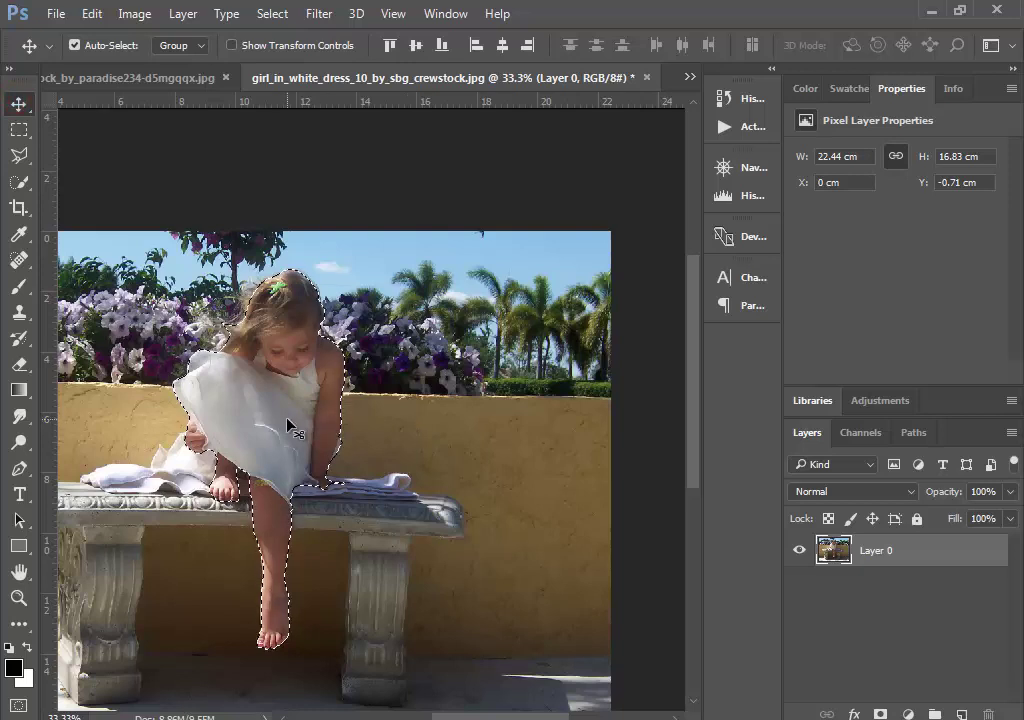
Drag the cut-out girl into the ocean composite as Layer 2 and zoom to her knee
mouse_move(290, 423)
mouse_down()
mouse_move(168, 88)
mouse_move(373, 382)
mouse_up()
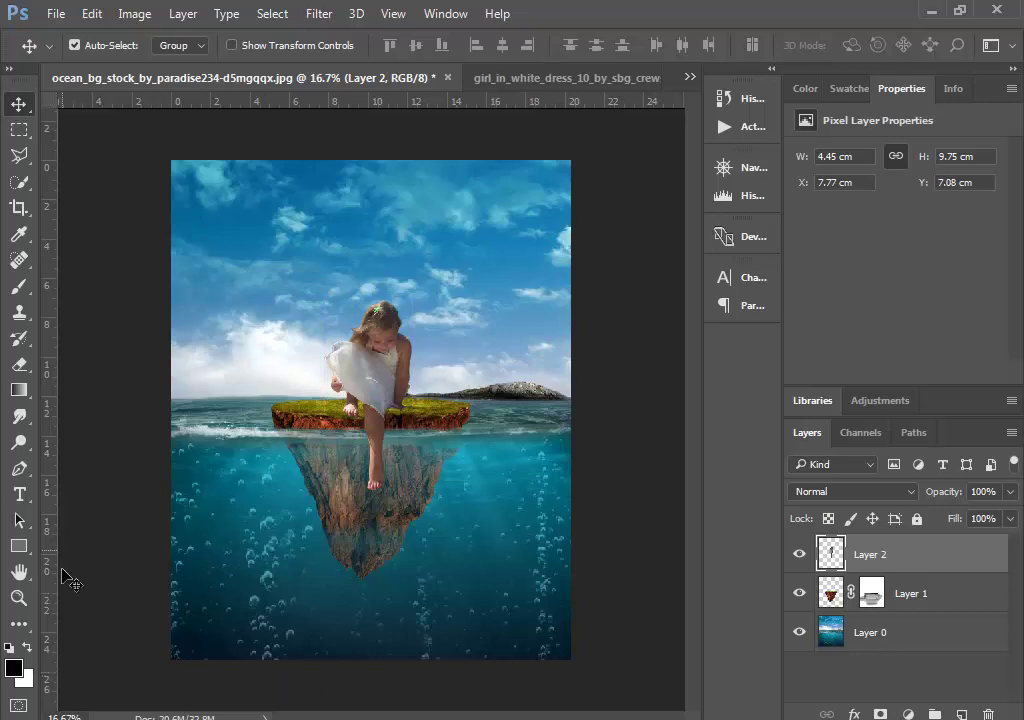
click(18, 598)
click(345, 411)
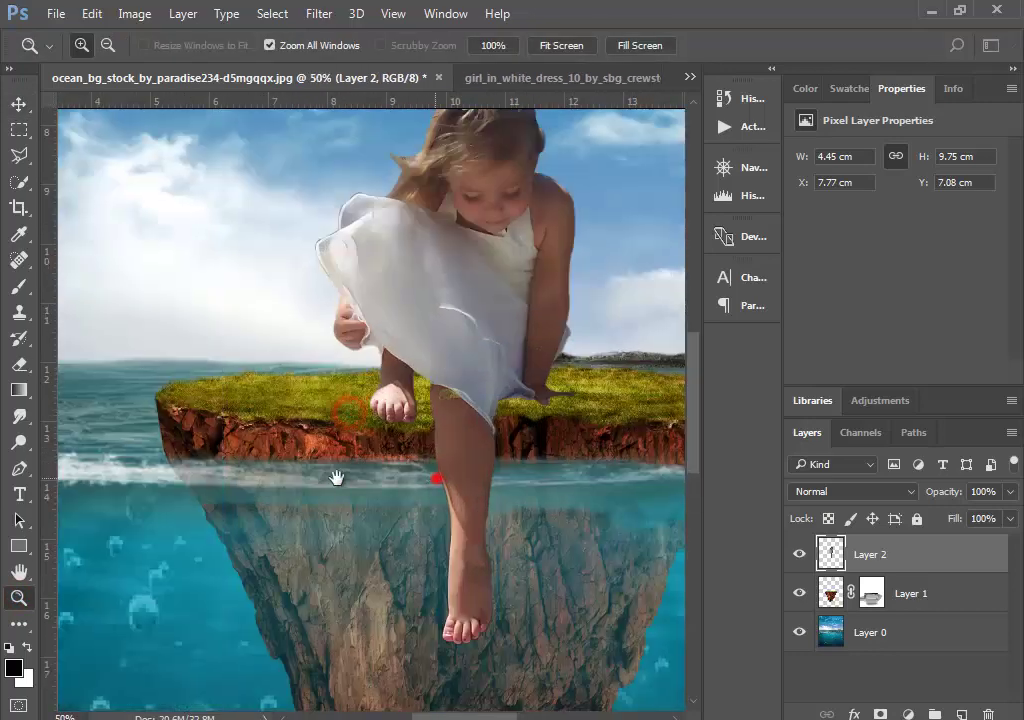
click(337, 470)
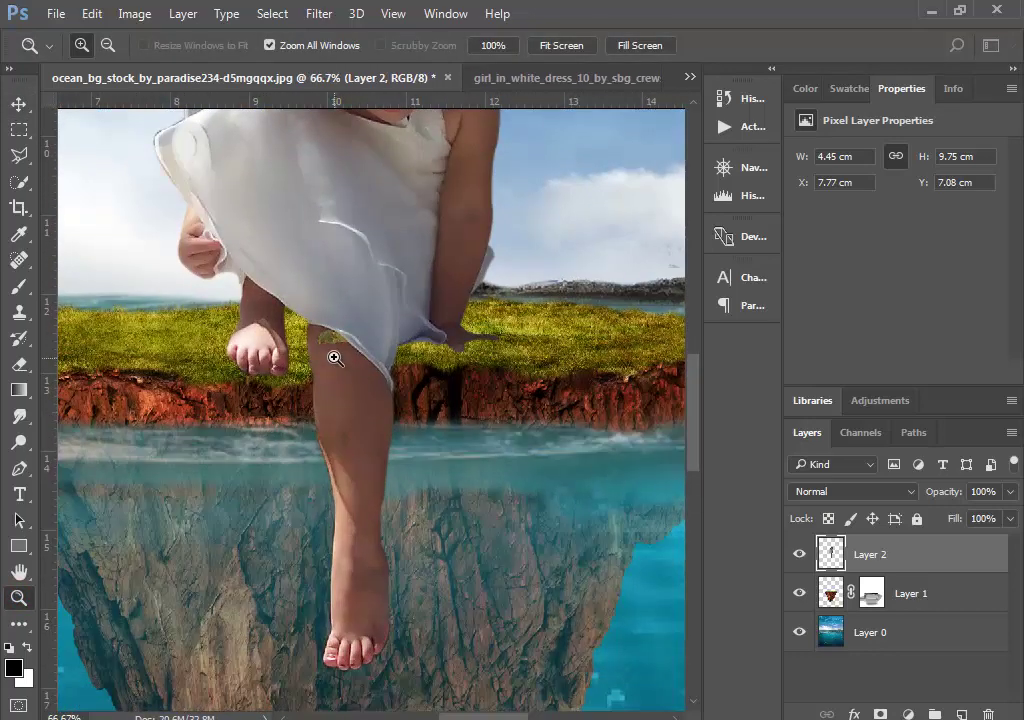
click(337, 352)
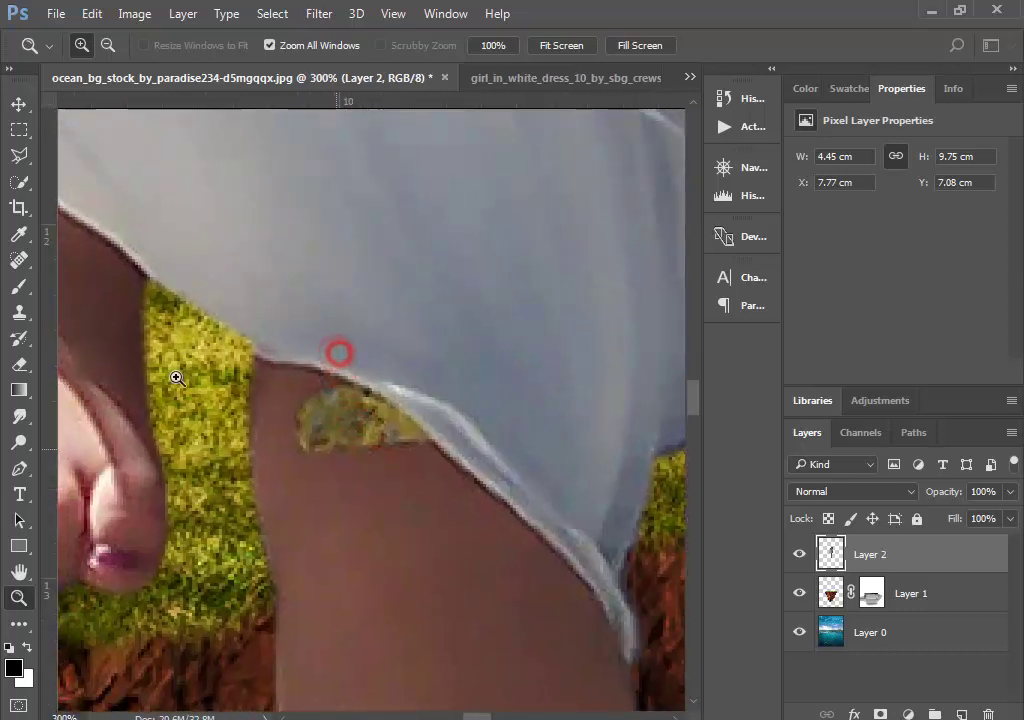
Clone the leg's skin tone over the green strip along the dress hem
click(19, 312)
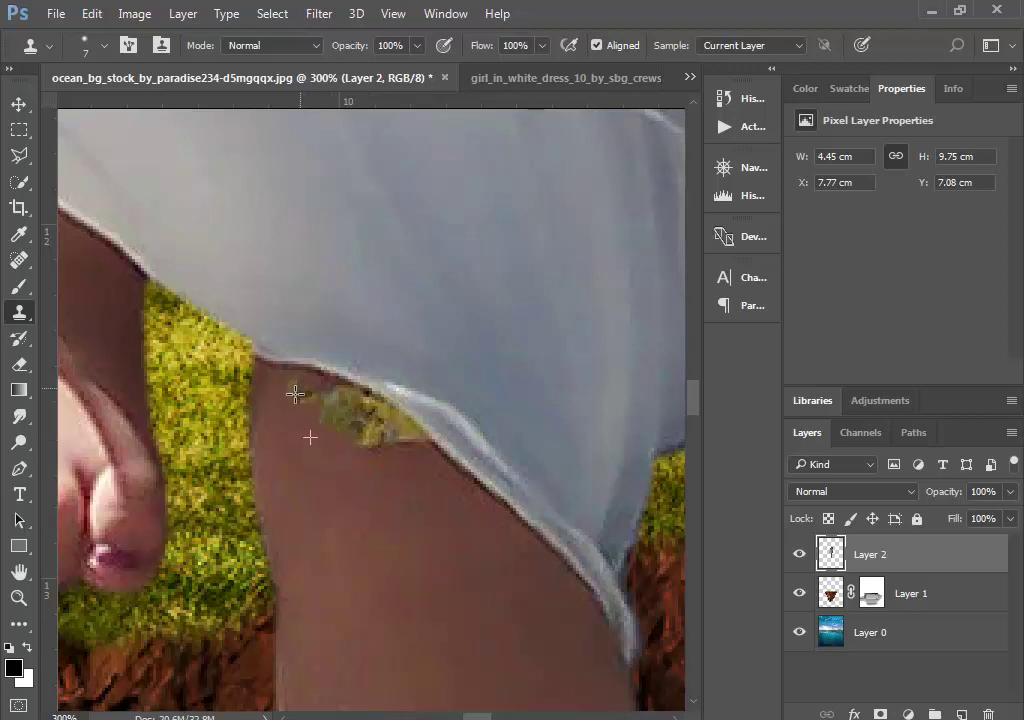
mouse_move(295, 393)
mouse_down()
mouse_move(318, 406)
mouse_move(287, 399)
mouse_move(342, 400)
mouse_up()
click(365, 499)
click(369, 461)
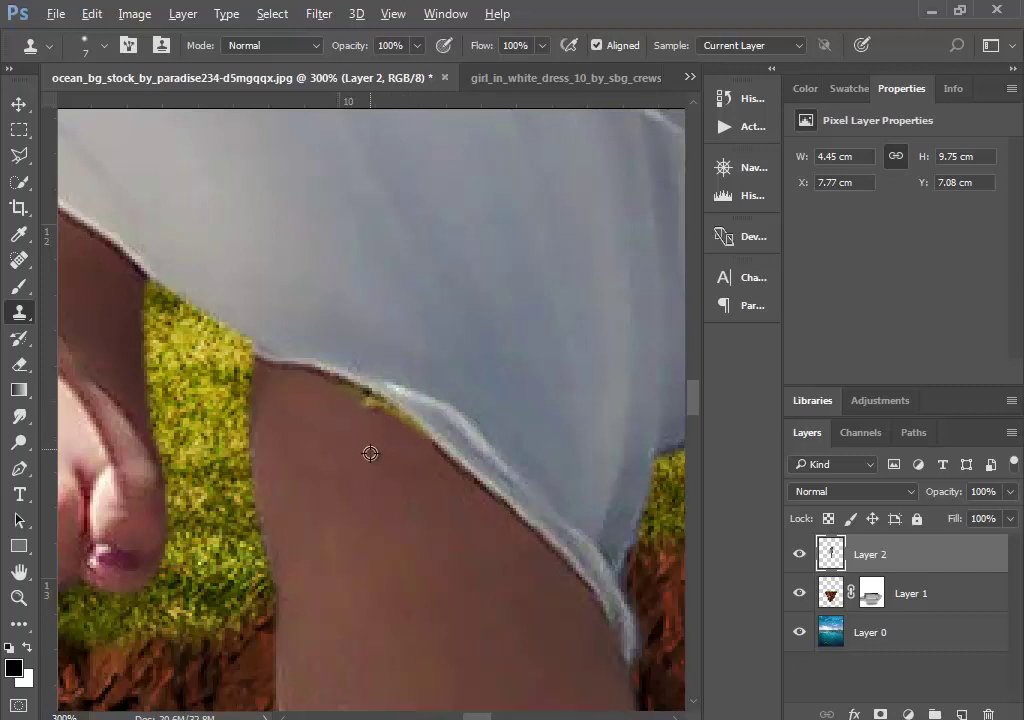
drag(322, 389, 436, 453)
drag(384, 411, 328, 392)
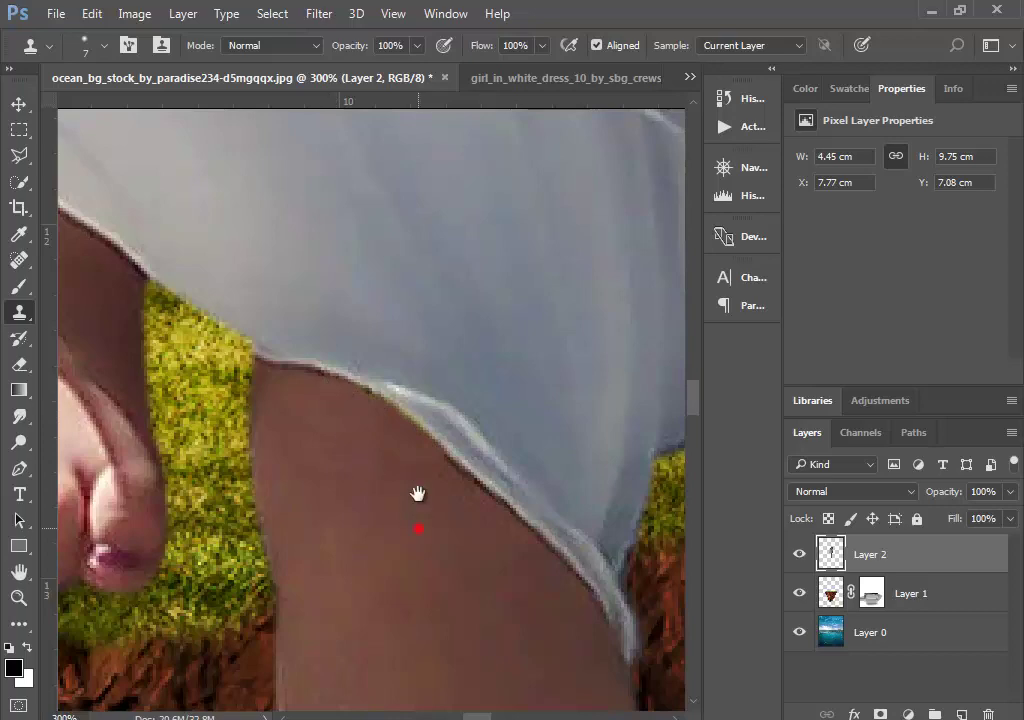
drag(417, 493, 397, 363)
Zoom out to check the whole composition, then zoom in around the girl's foot
click(20, 597)
alt+click(464, 379)
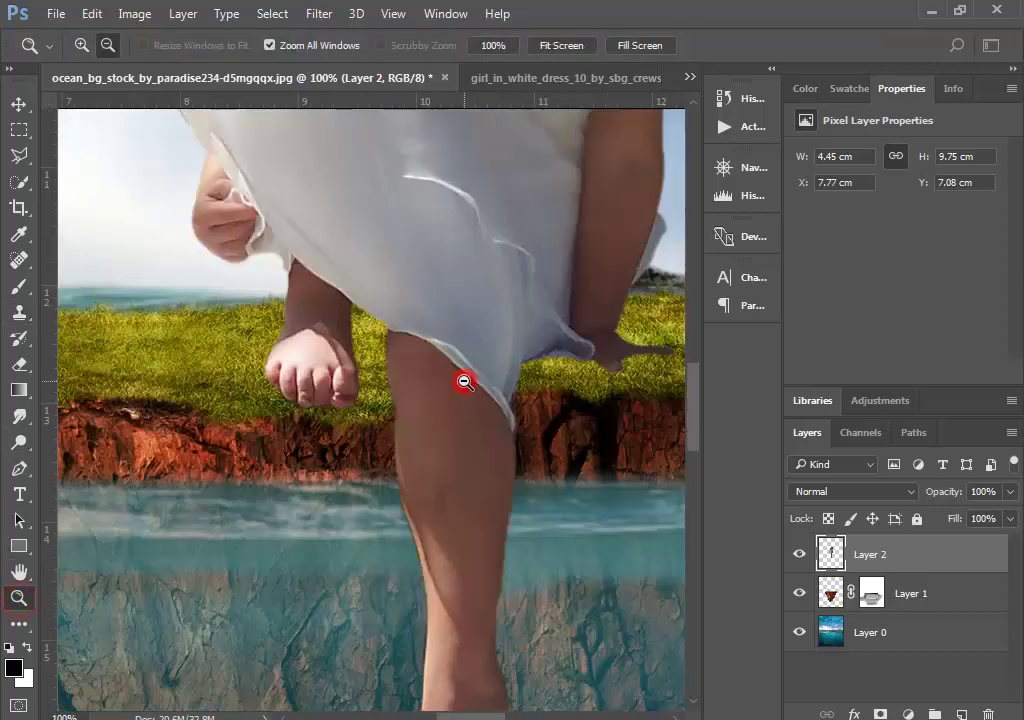
alt+click(473, 493)
click(464, 521)
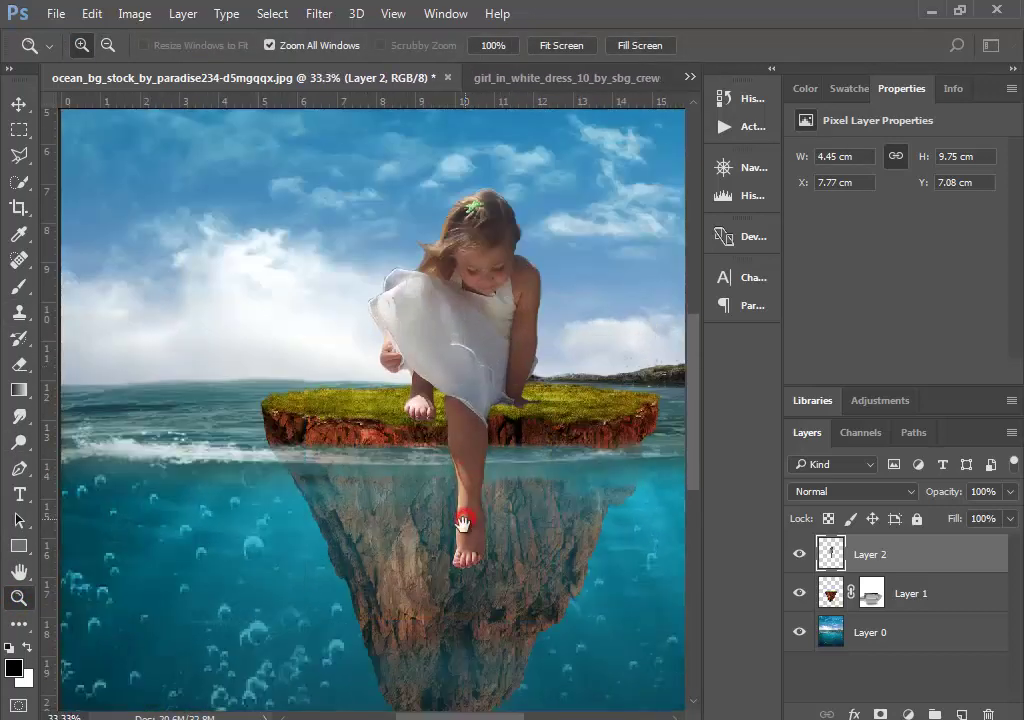
scroll(464, 535, down, 3)
alt+click(414, 361)
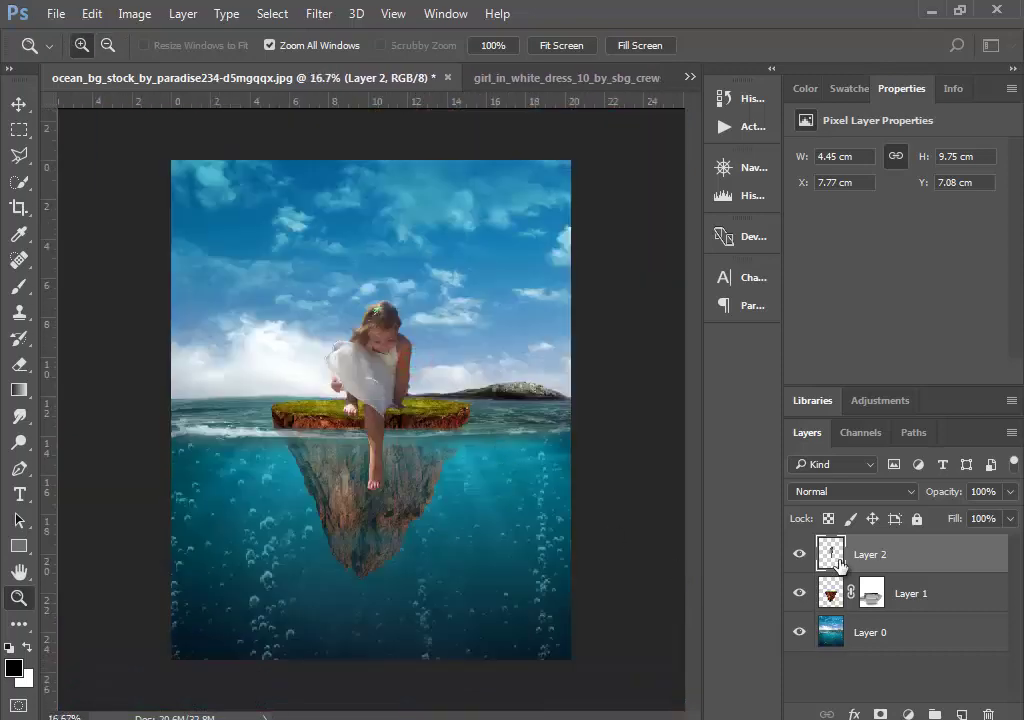
Add a layer mask to Layer 2 and zoom in on the girl's dangling leg
click(837, 553)
click(880, 714)
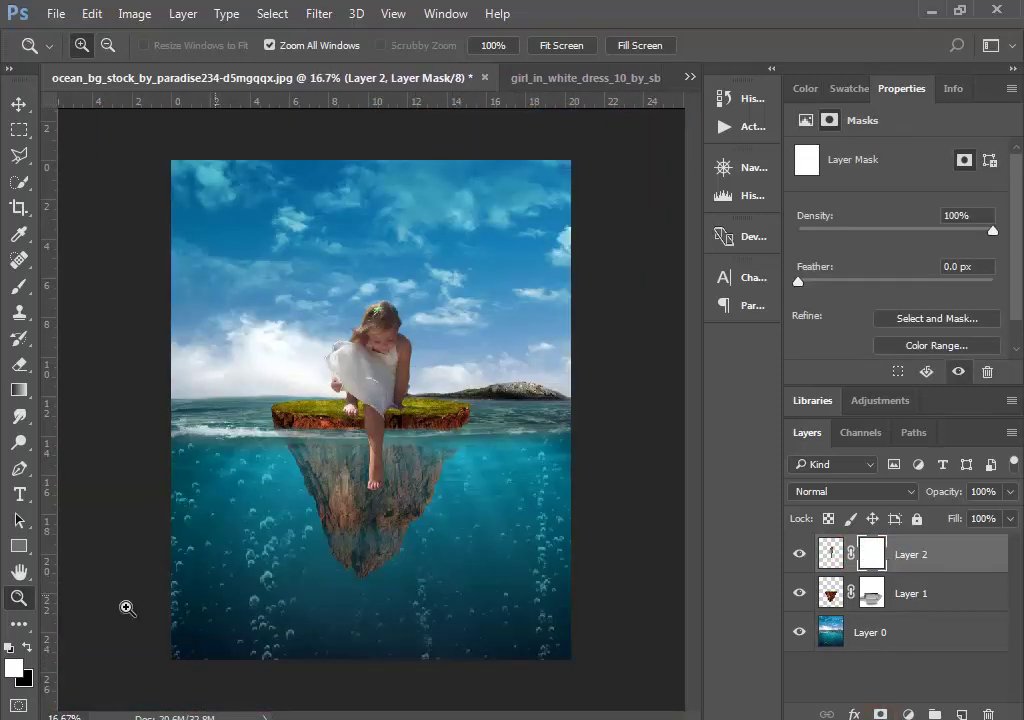
click(360, 468)
click(405, 422)
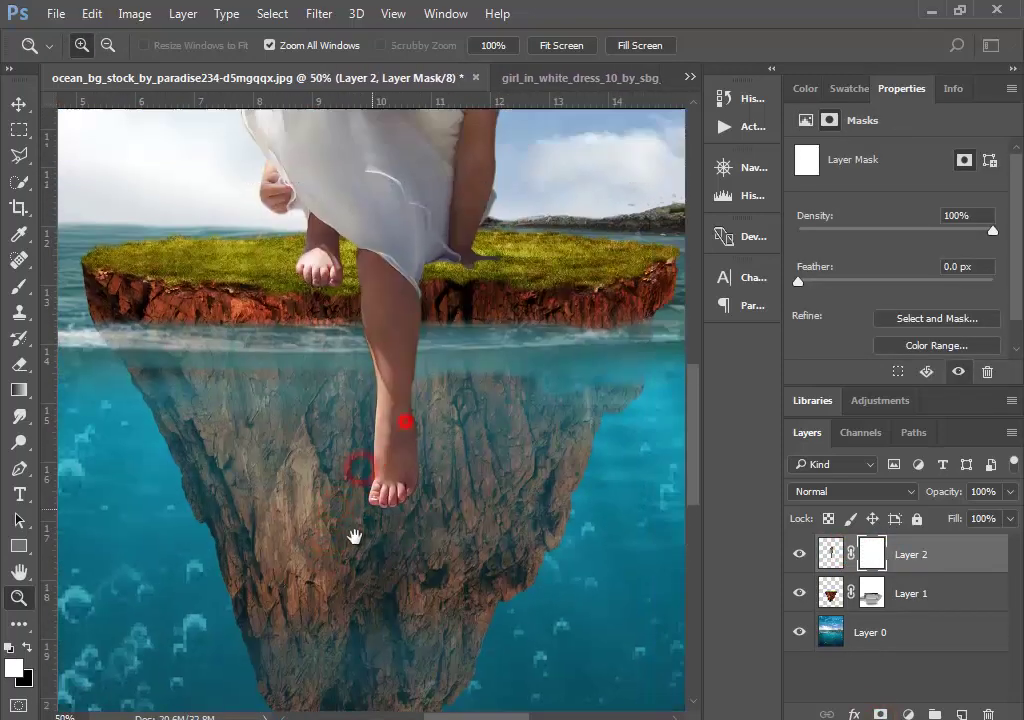
drag(355, 537, 341, 559)
With a smaller black brush at 74% opacity, fade the leg at the waterline
click(18, 285)
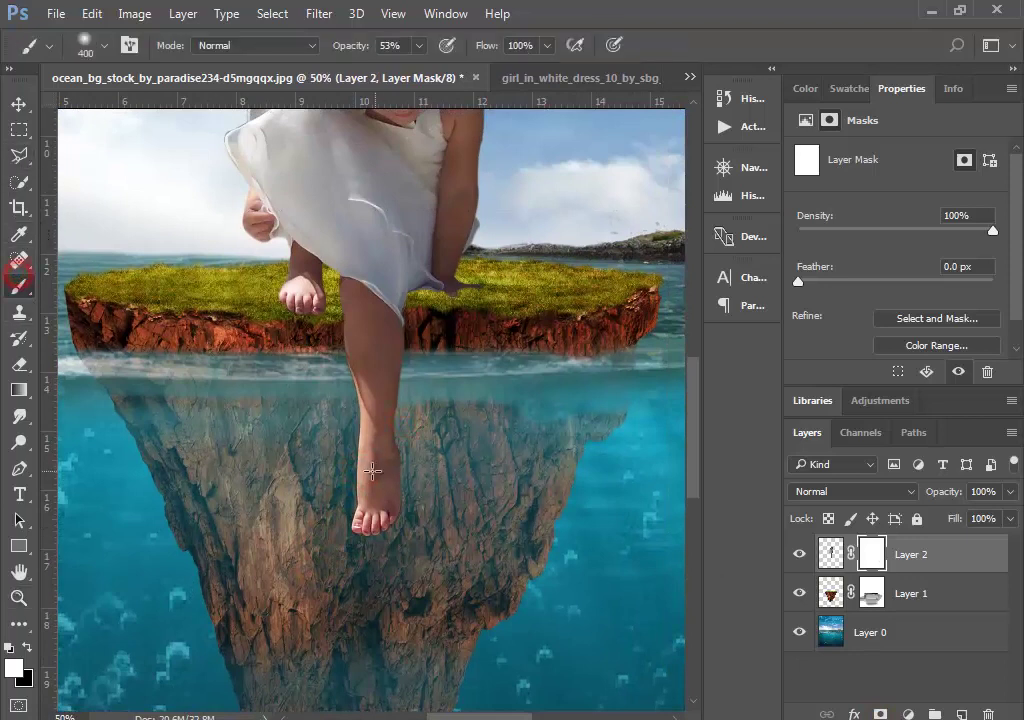
click(256, 469)
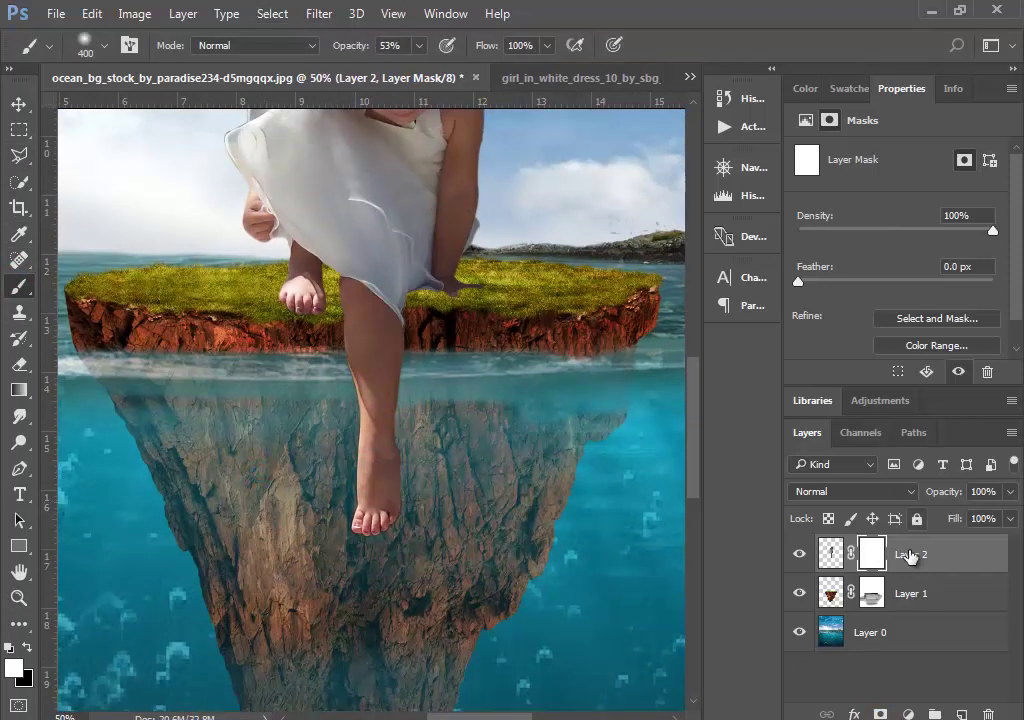
click(28, 650)
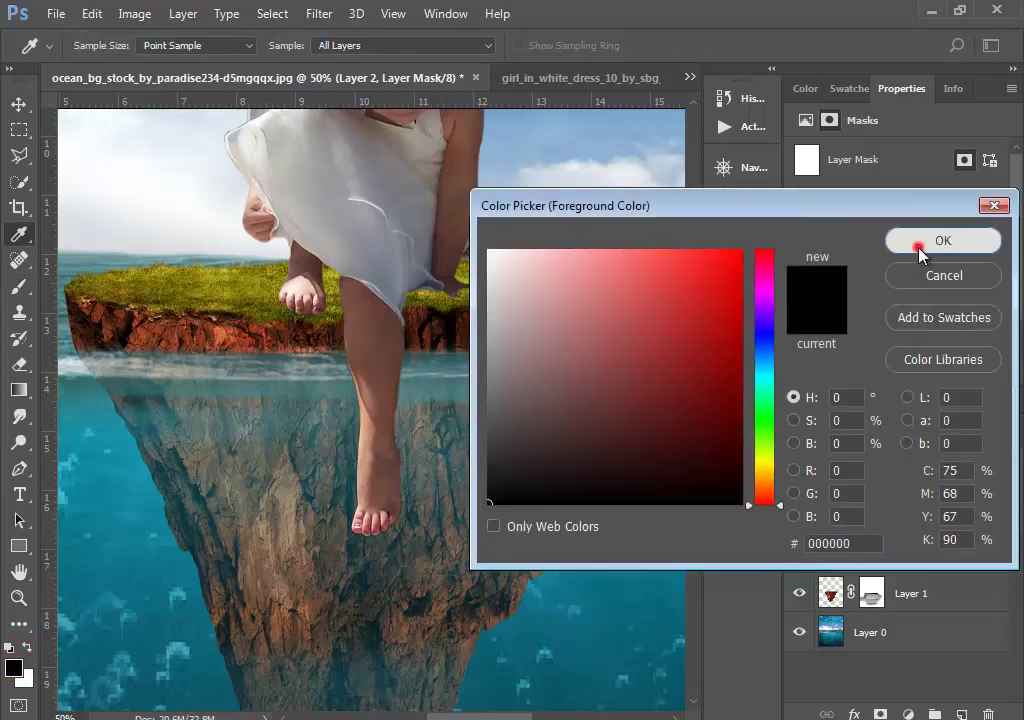
click(921, 241)
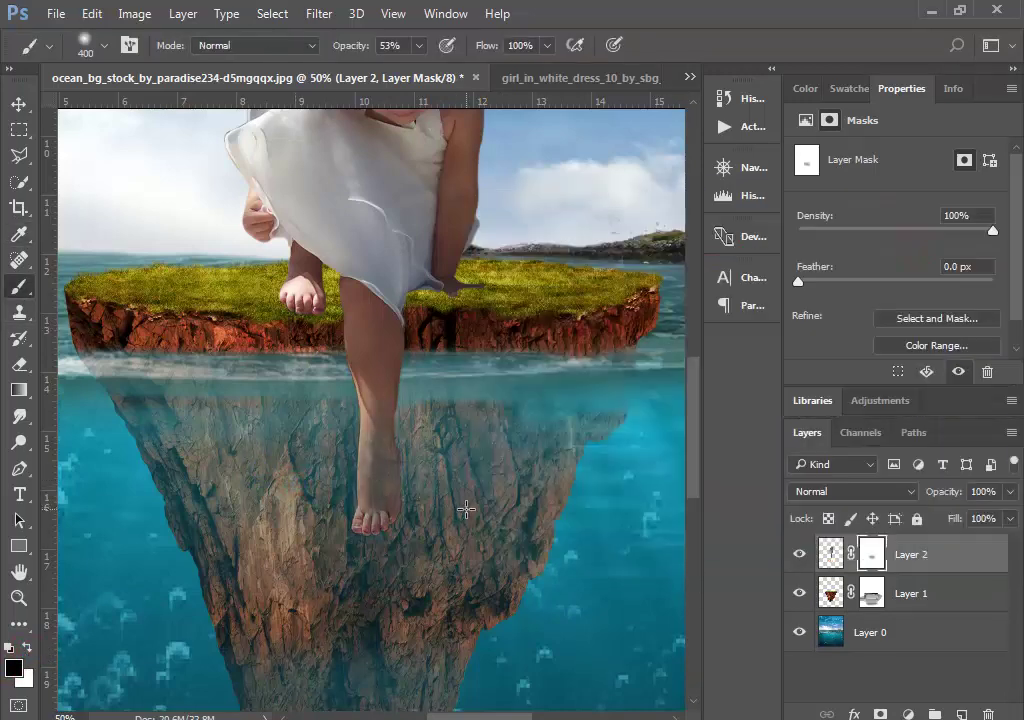
key(ctrl+z)
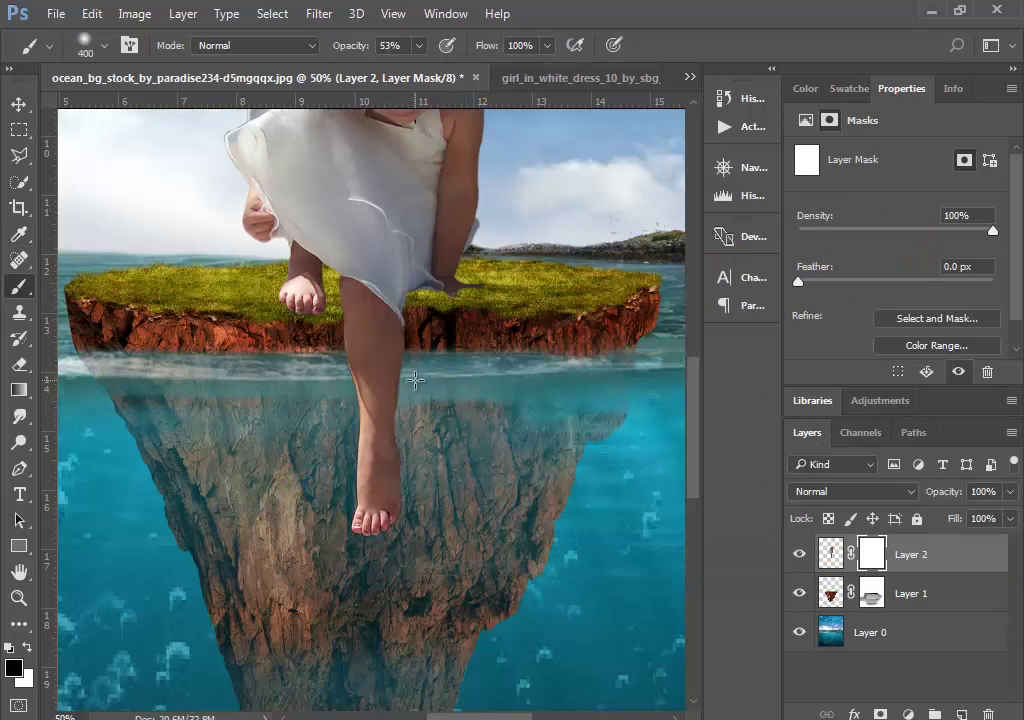
key(bracketleft)
key(bracketleft)
key(bracketleft)
drag(419, 45, 440, 70)
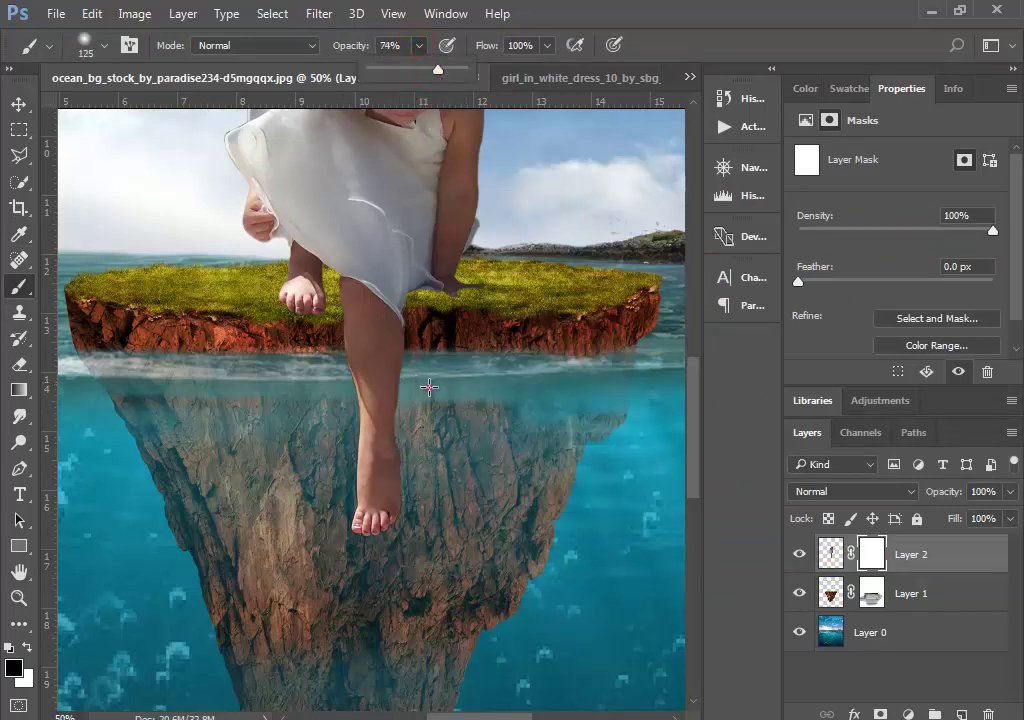
drag(428, 387, 380, 392)
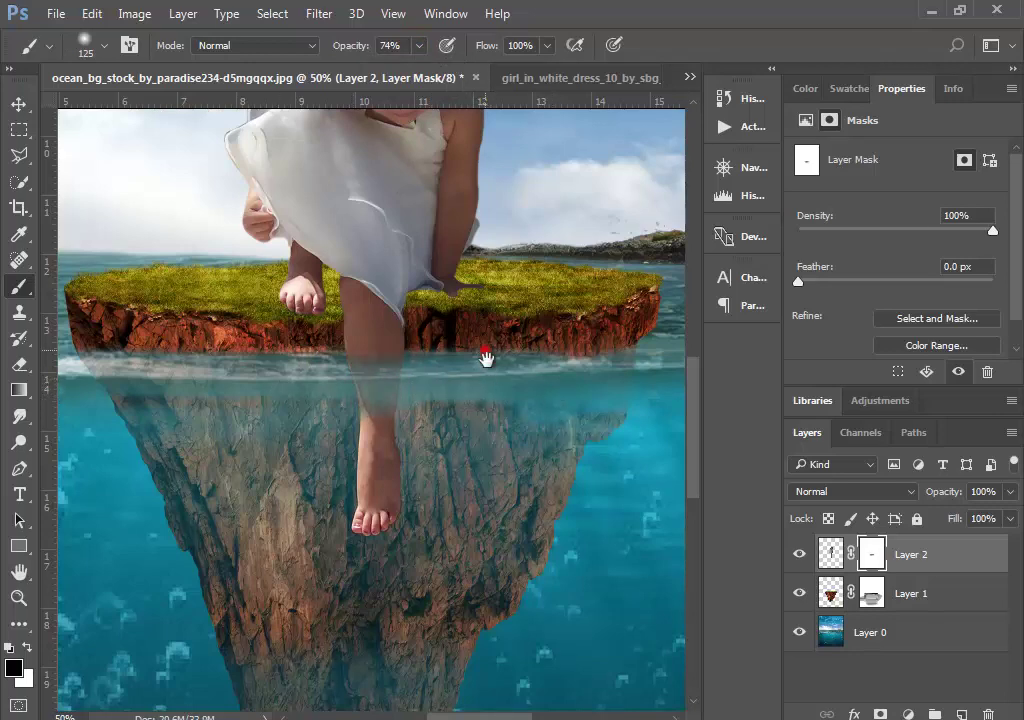
Lower the brush opacity to 31% and zoom back out around the island
scroll(485, 355, up, 3)
scroll(485, 347, down, 4)
drag(419, 45, 379, 70)
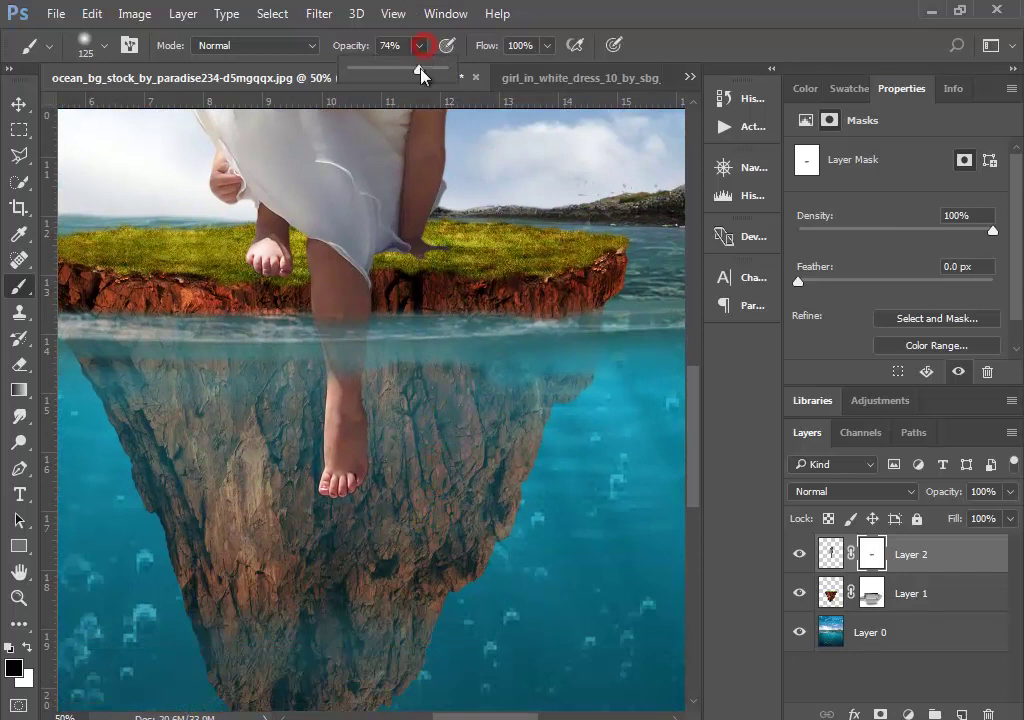
click(269, 503)
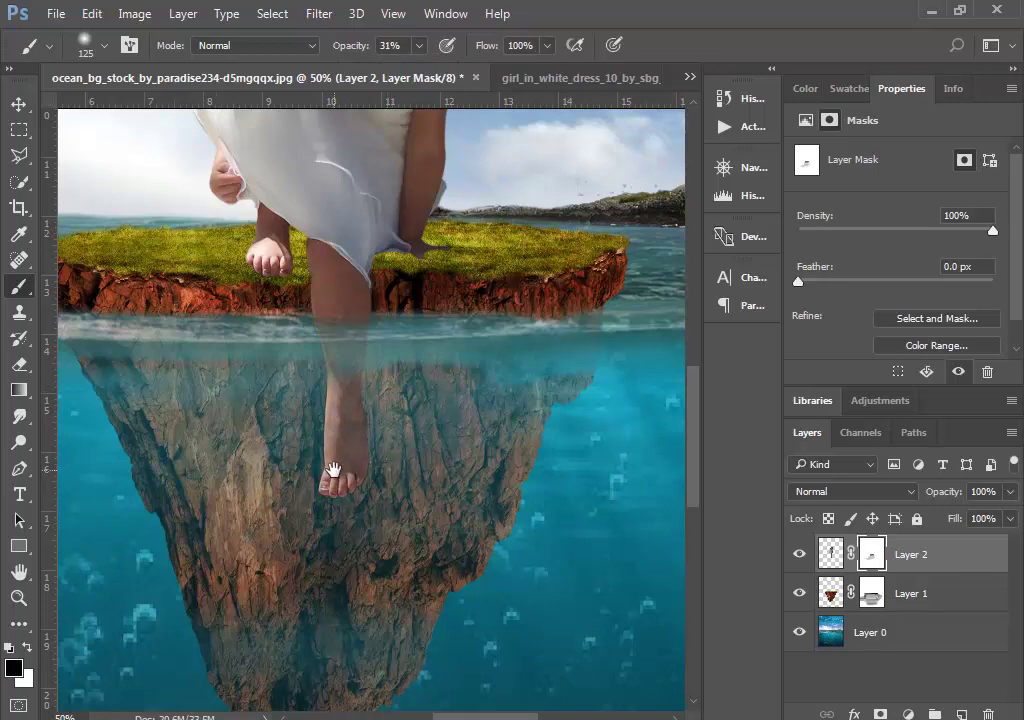
scroll(331, 469, up, 3)
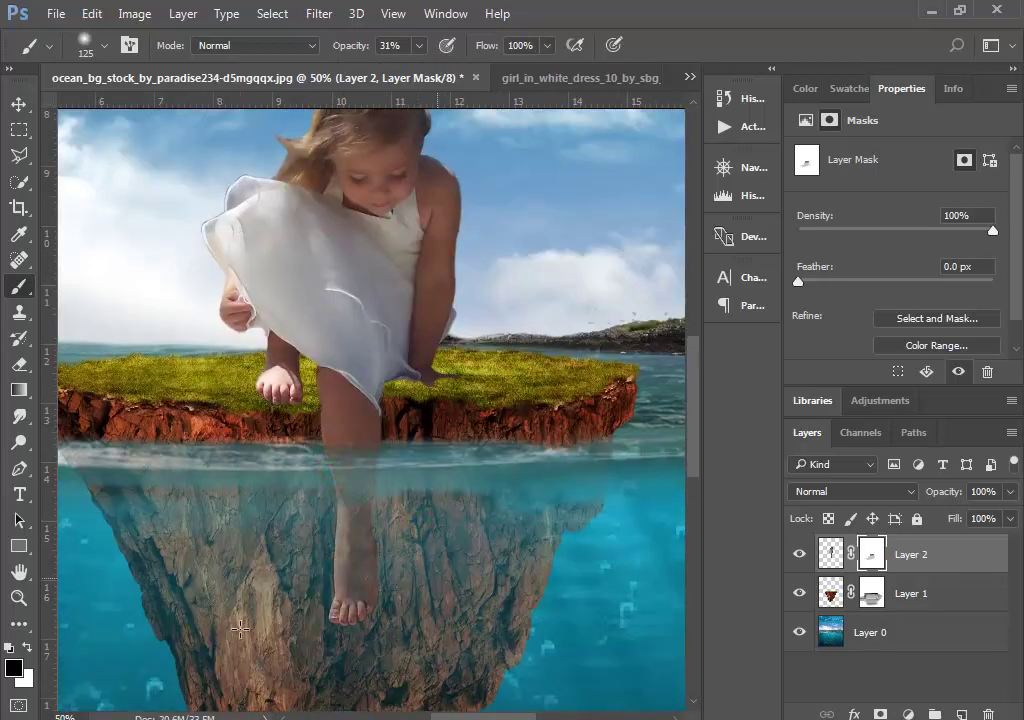
scroll(400, 530, down, 3)
click(18, 597)
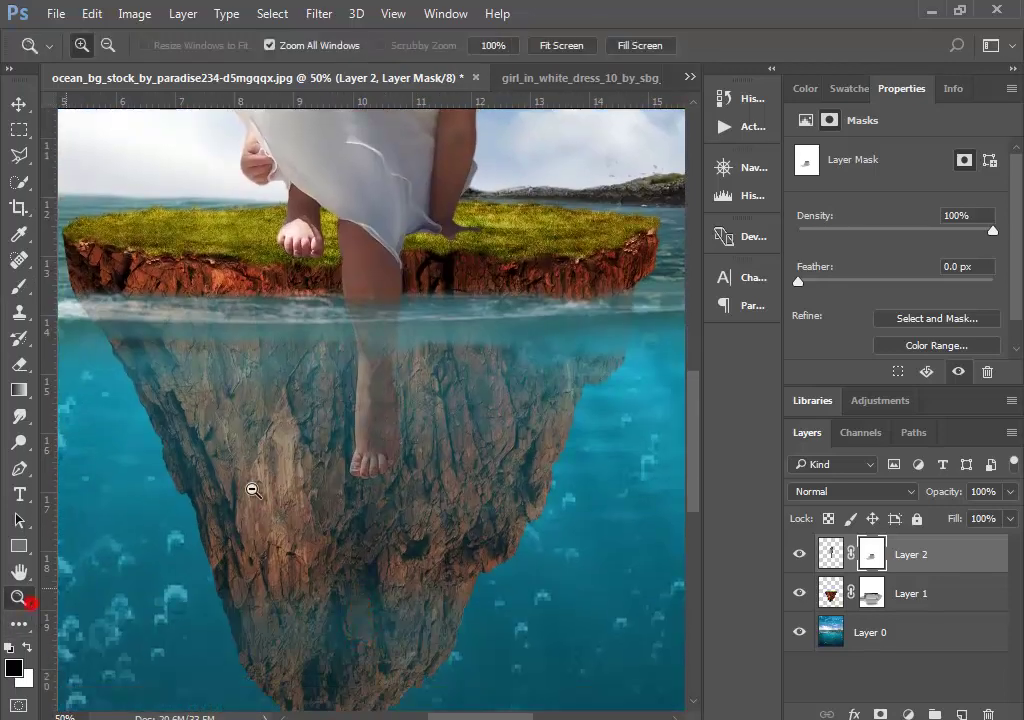
alt+click(320, 431)
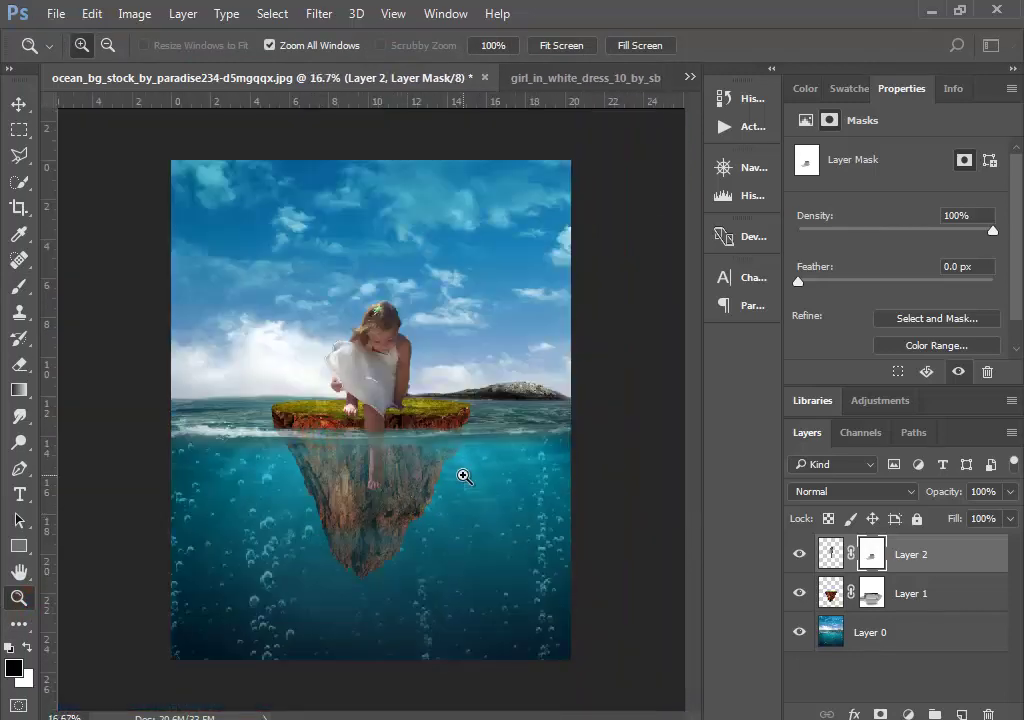
click(353, 421)
Raise the brush hardness and zoom in closely on the girl's toes
click(798, 553)
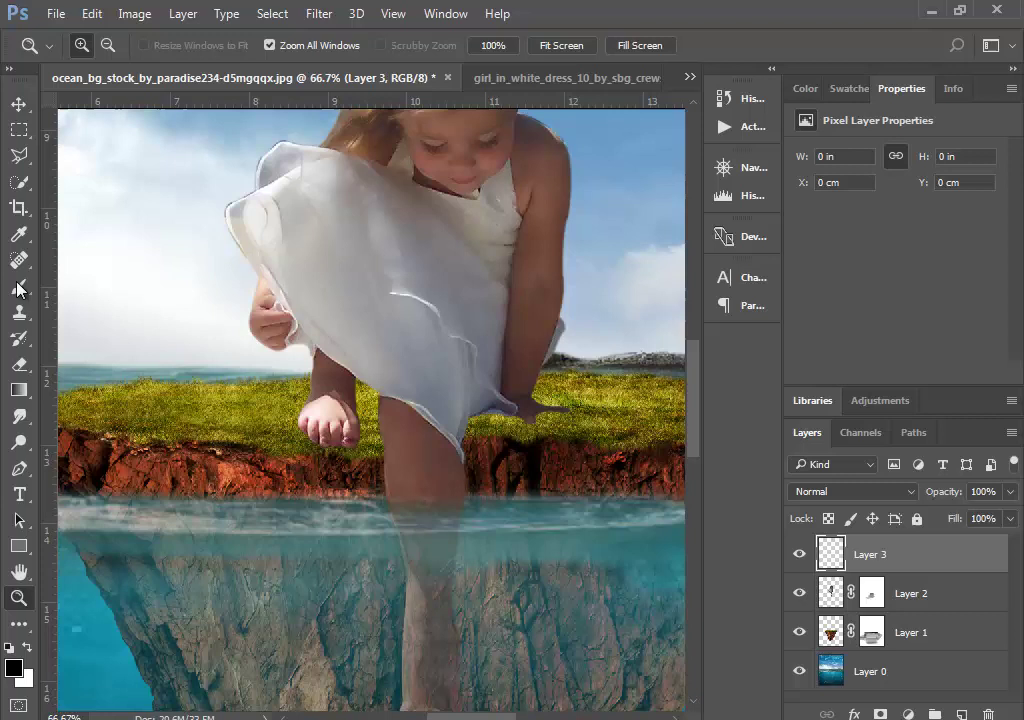
click(18, 311)
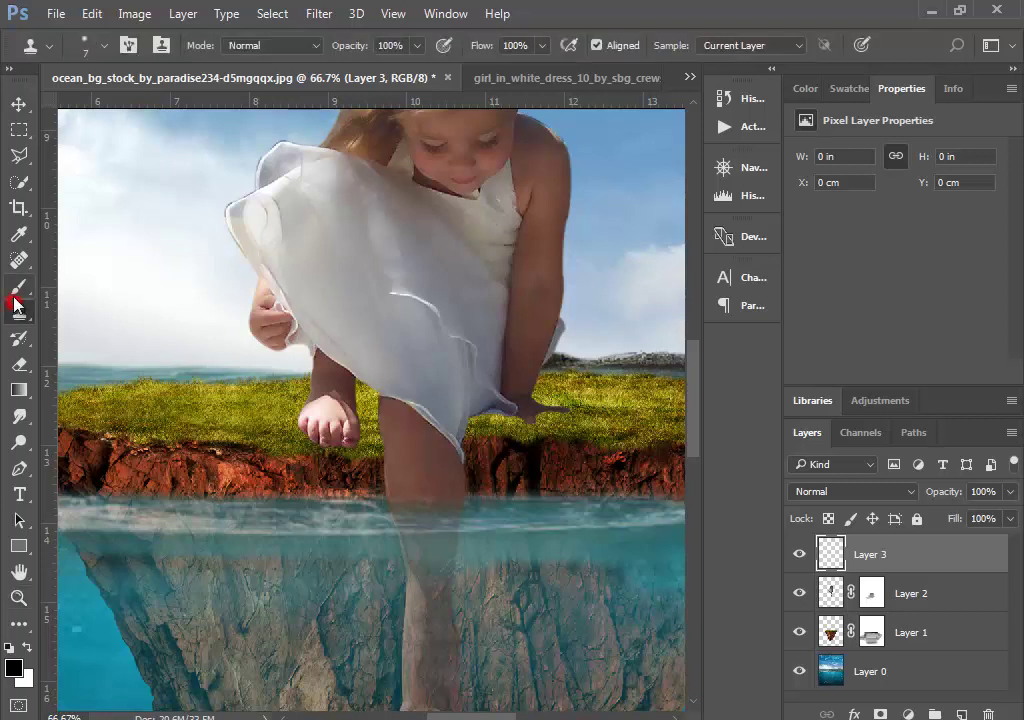
click(18, 285)
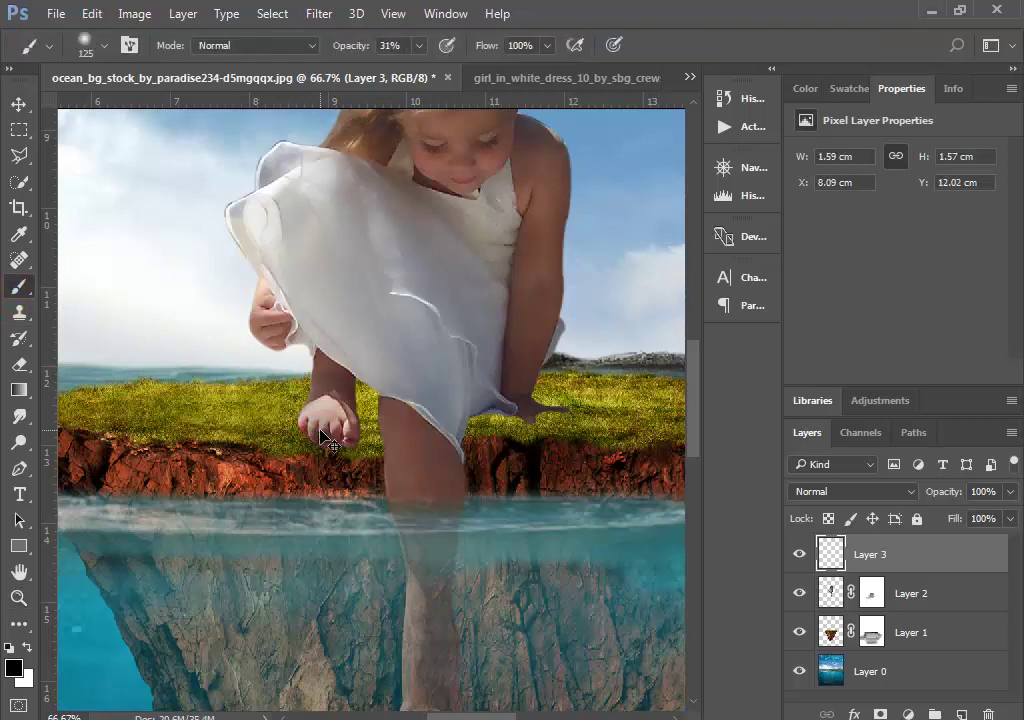
click(104, 45)
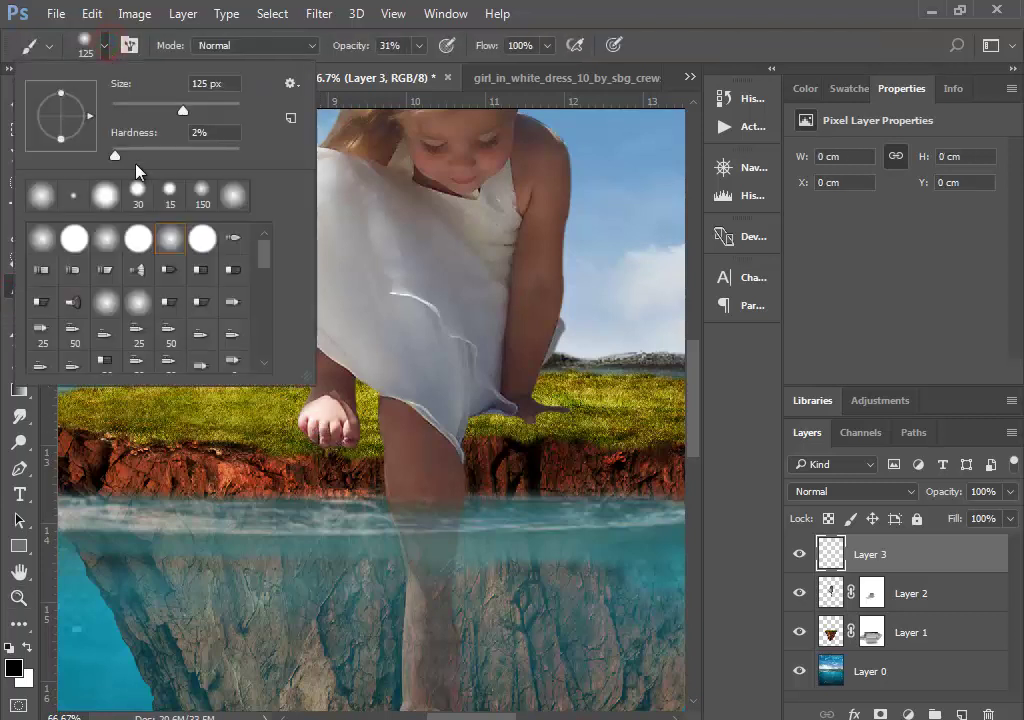
drag(117, 154, 183, 157)
click(106, 47)
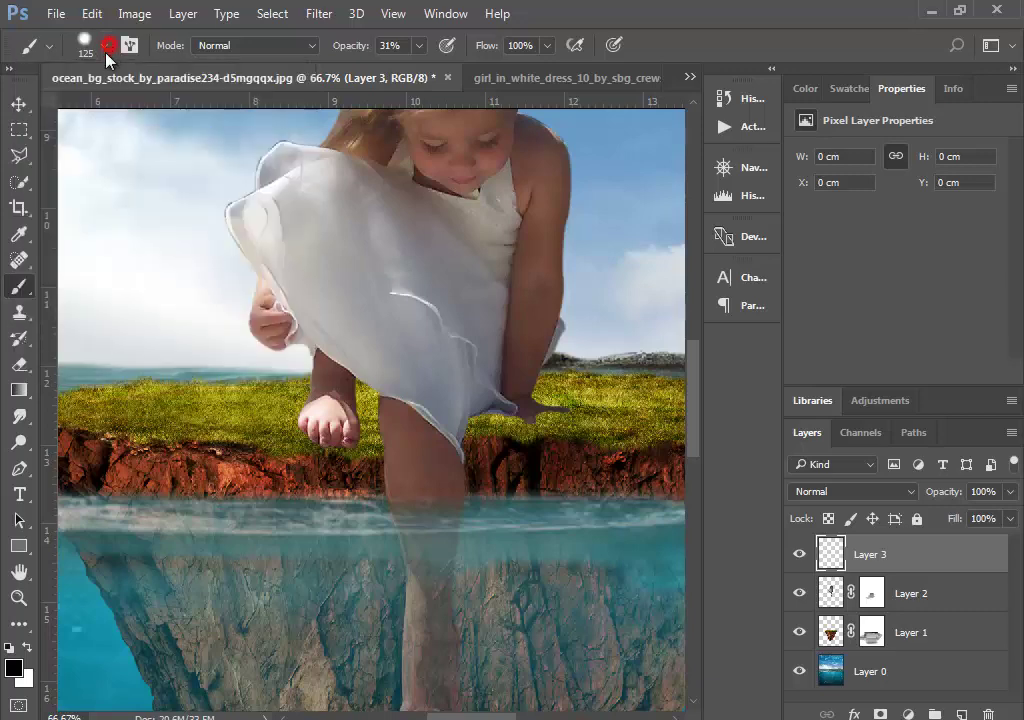
click(19, 597)
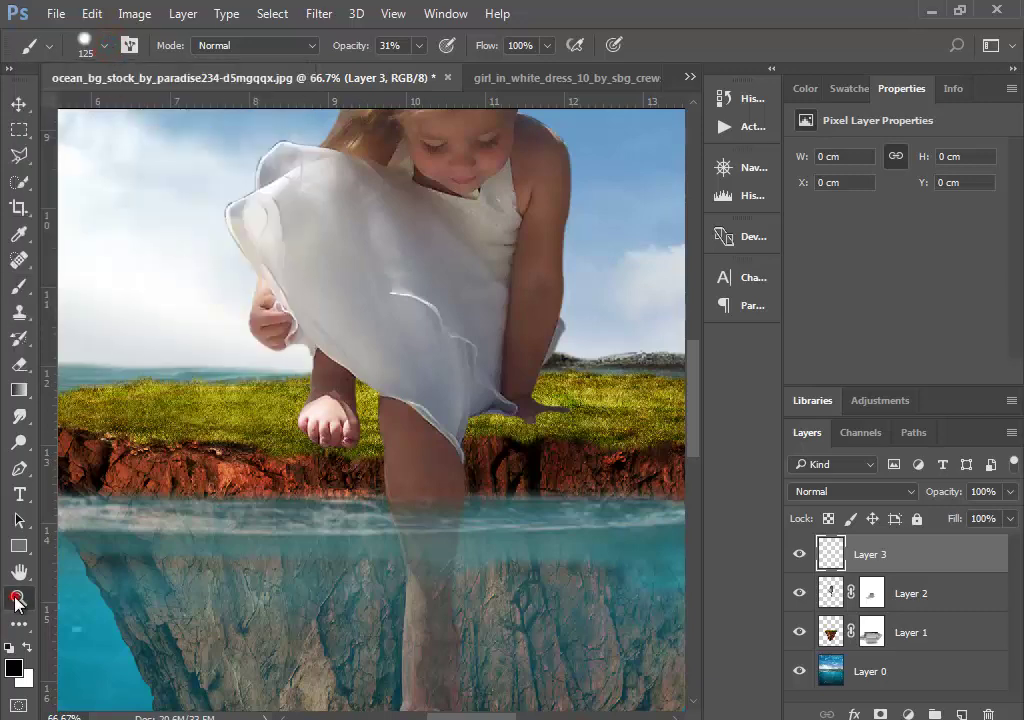
click(339, 420)
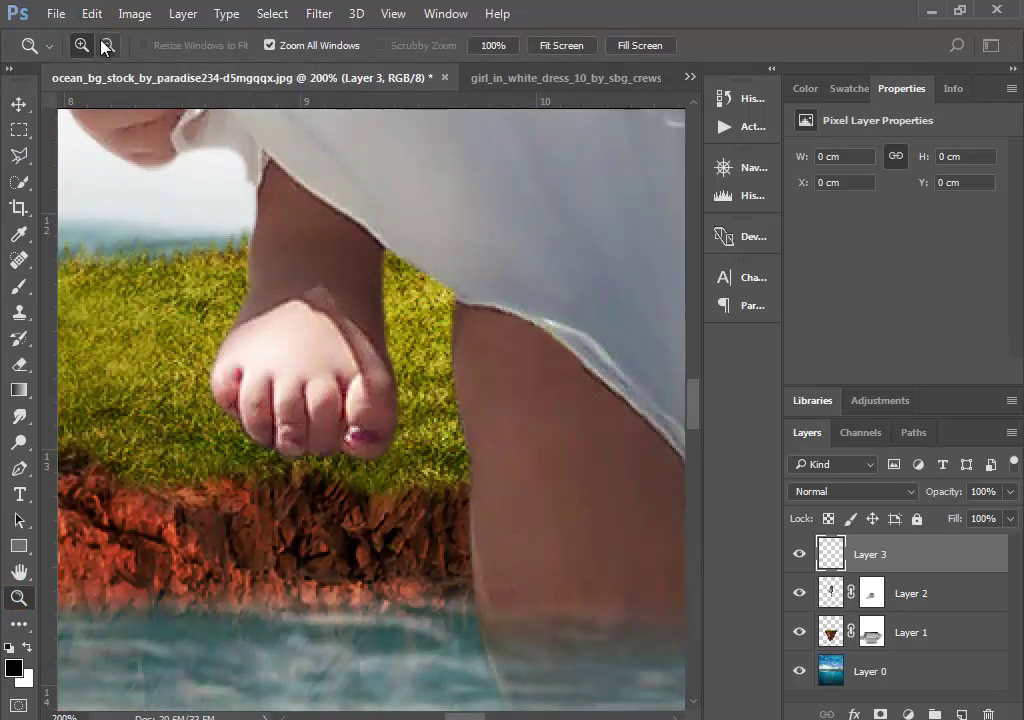
Paint a faint shadow under the toes with a 10 px brush; set Layer 3 to 77% opacity
click(22, 287)
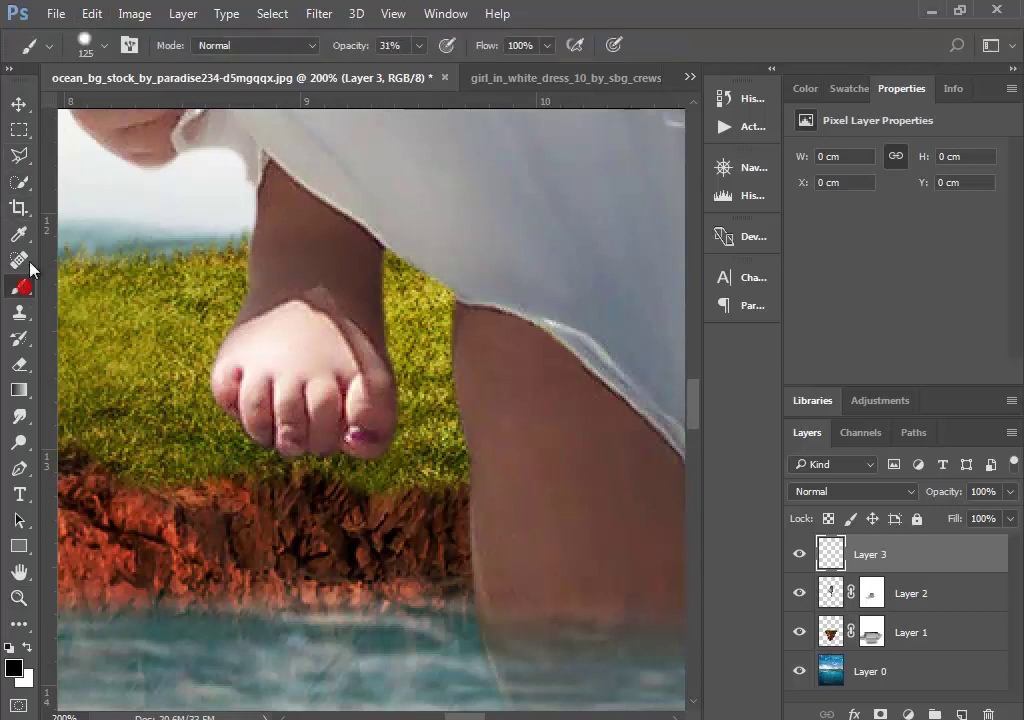
click(106, 45)
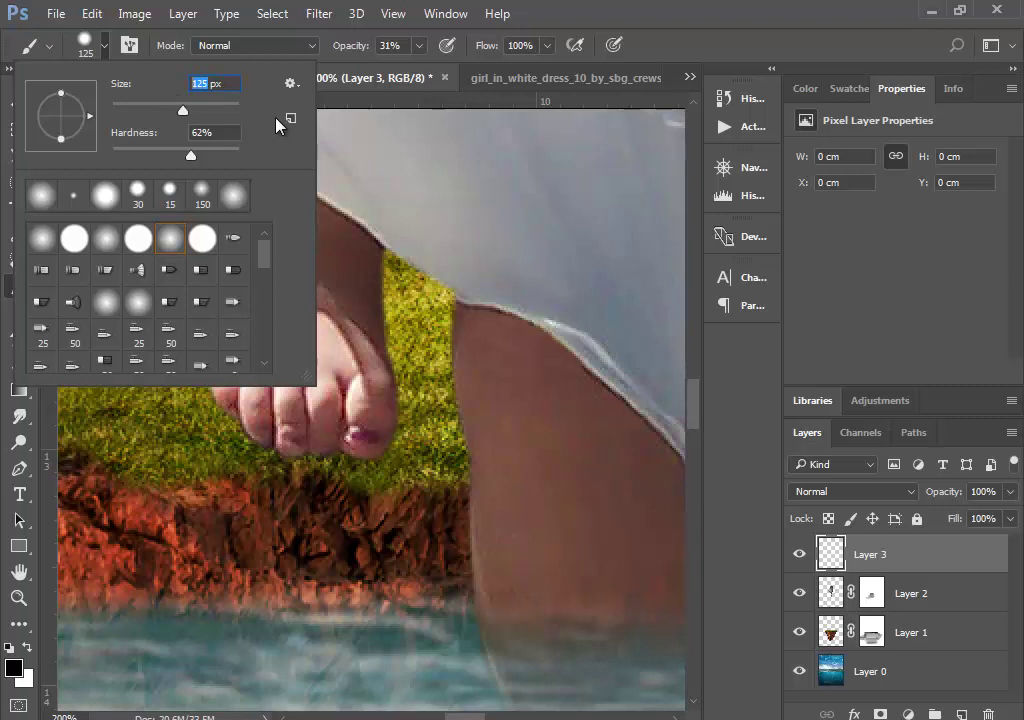
text(10)
click(383, 447)
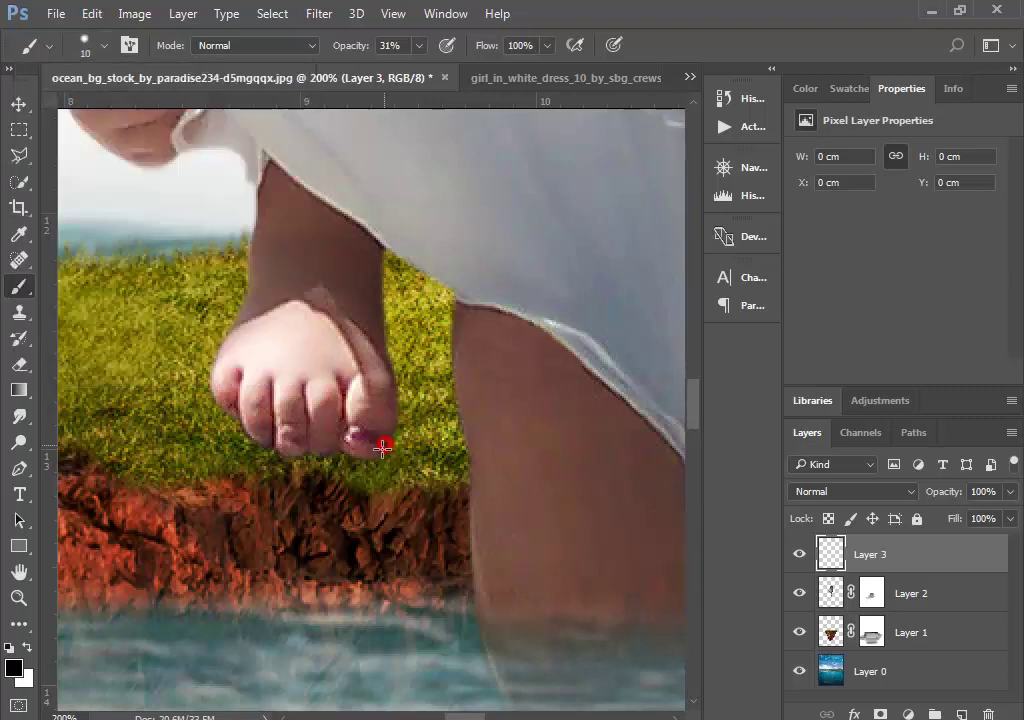
mouse_move(357, 455)
mouse_down()
mouse_move(241, 426)
mouse_move(354, 450)
mouse_up()
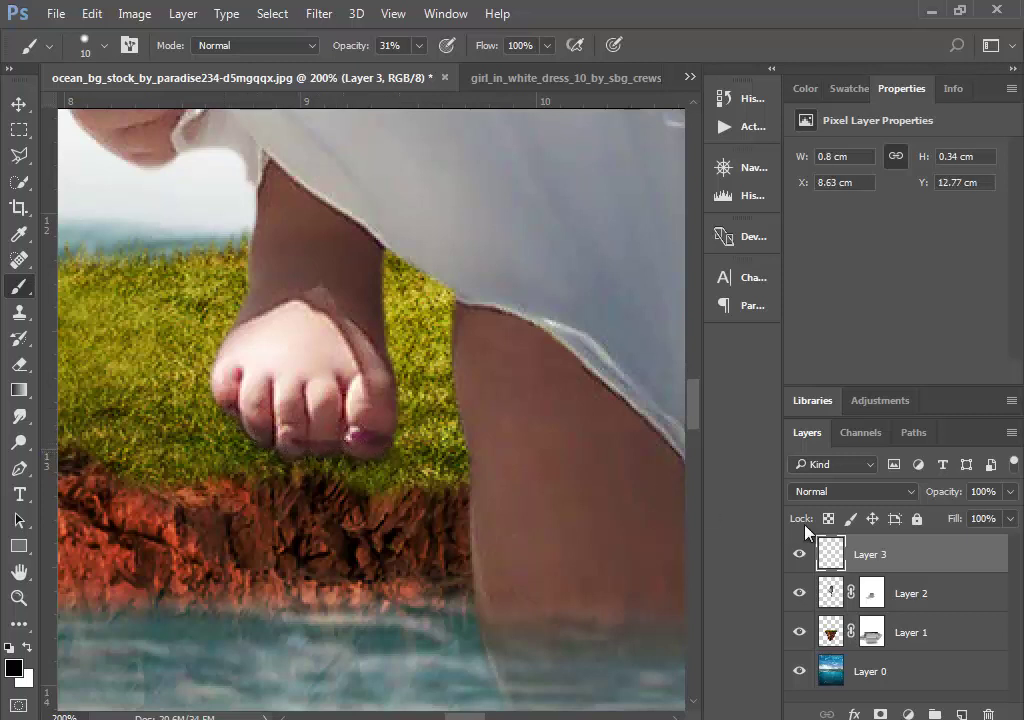
drag(1010, 492, 986, 516)
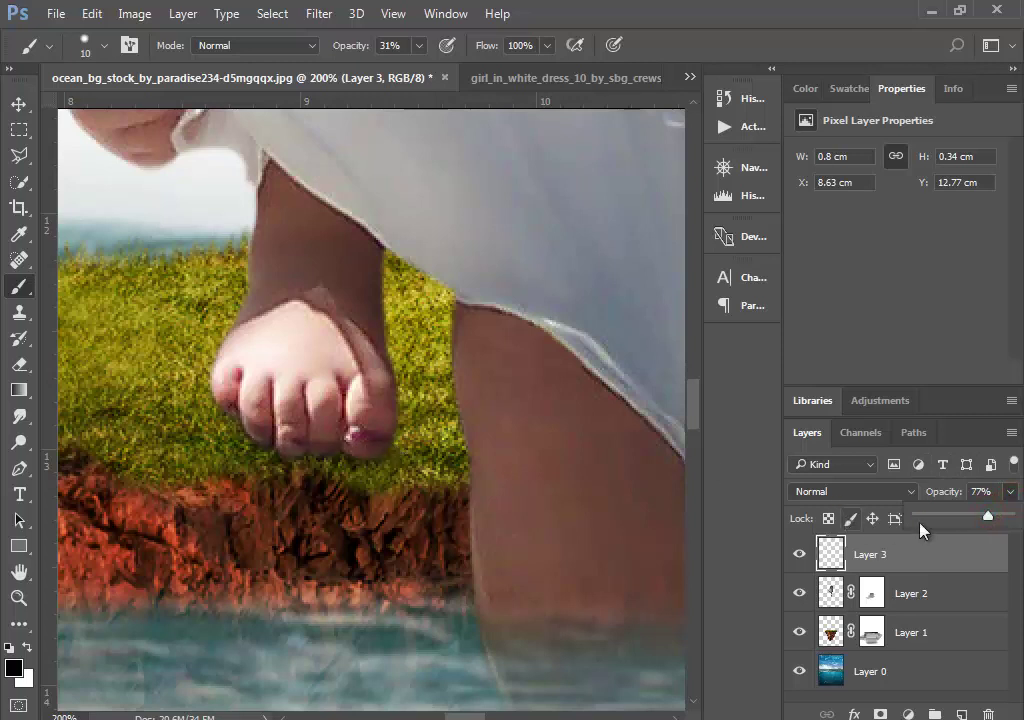
click(380, 443)
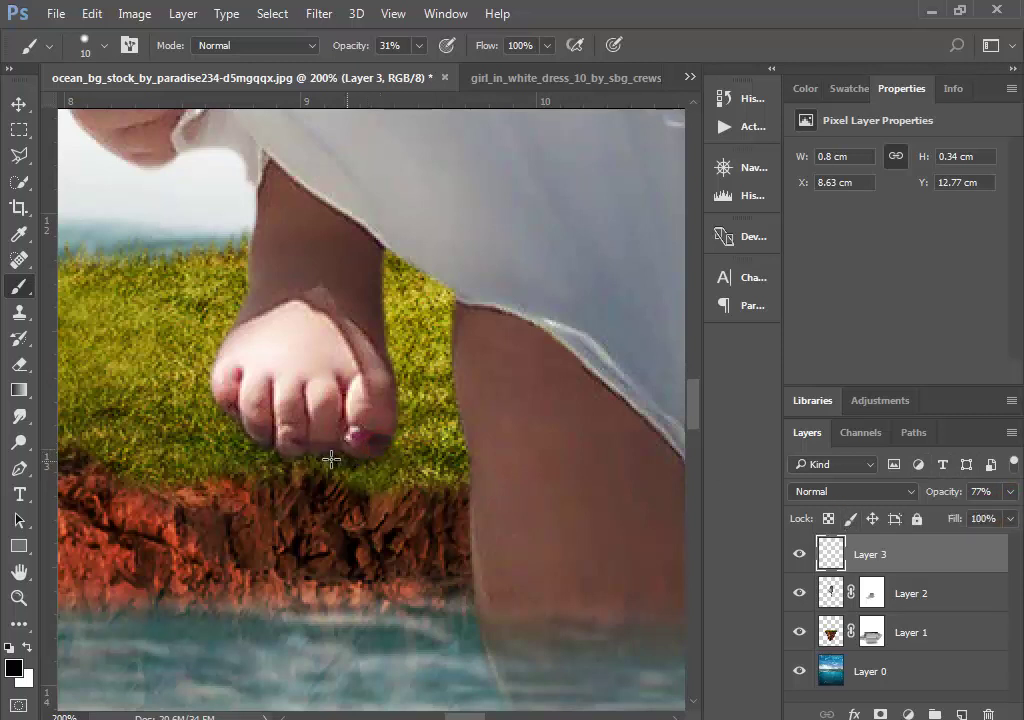
Paint a darker shadow under the toe at 31% brush opacity, then move Layer 3 below Layer 2
click(224, 423)
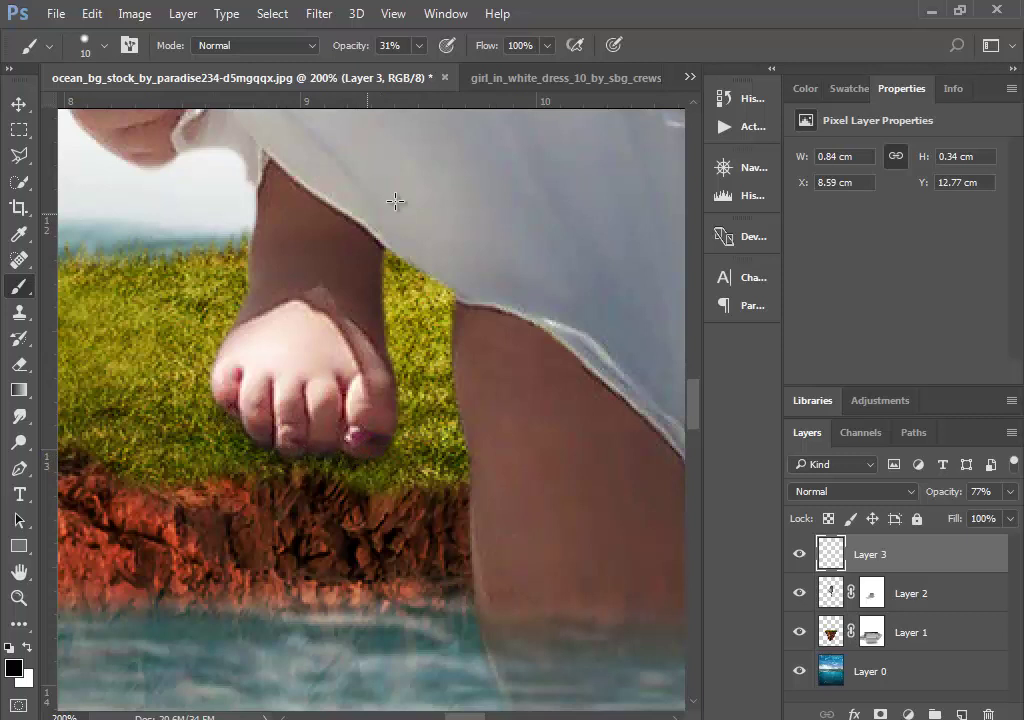
click(418, 46)
click(418, 70)
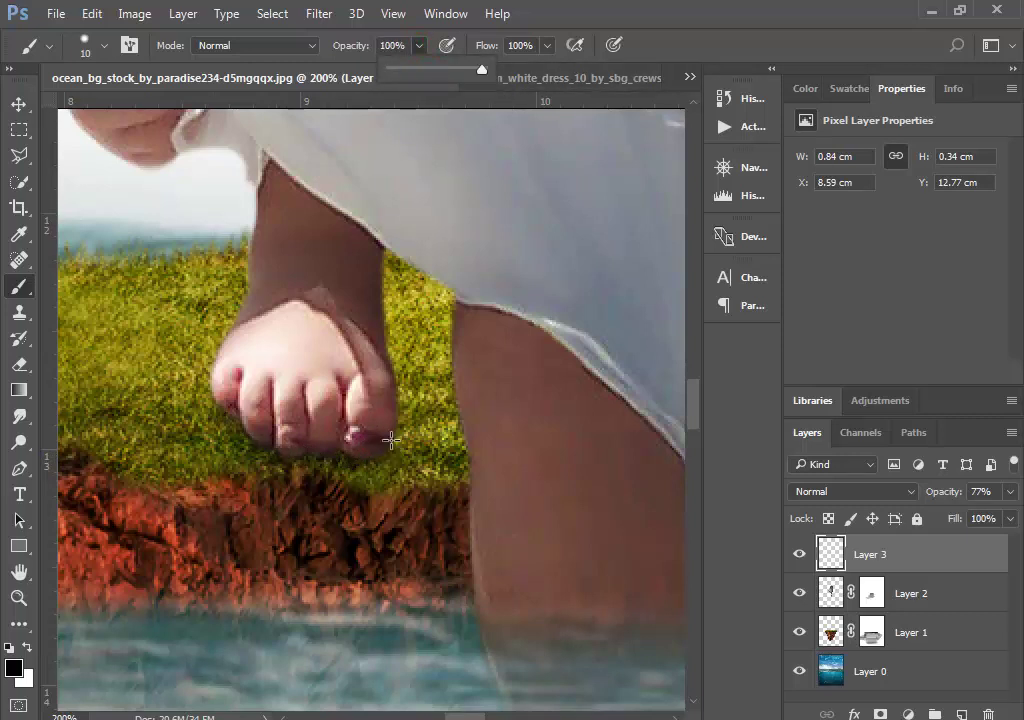
mouse_move(390, 440)
mouse_down()
mouse_move(373, 459)
mouse_move(279, 455)
mouse_move(221, 418)
mouse_up()
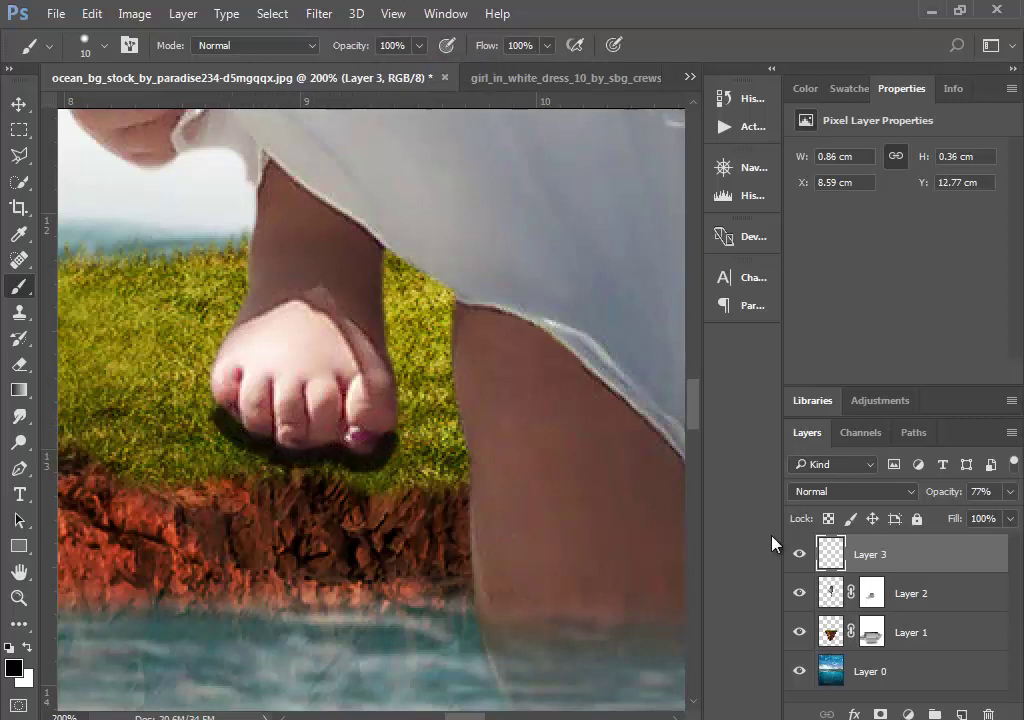
drag(921, 554, 907, 598)
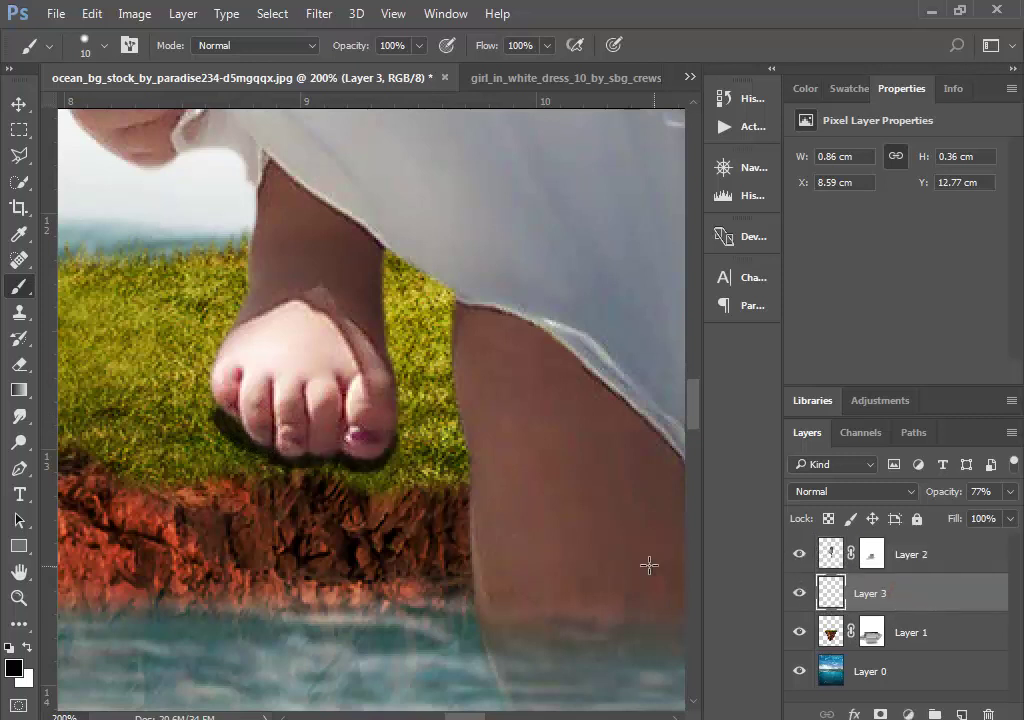
Darken the shadow left of the toes and beside the toenail, then review at 100% zoom
click(231, 432)
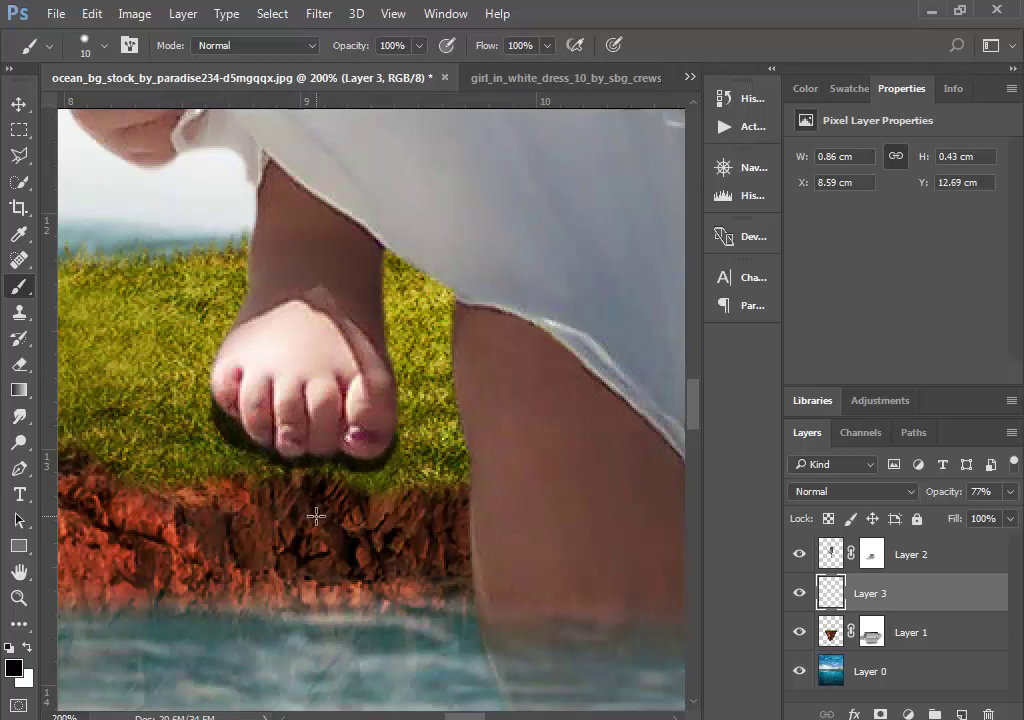
drag(371, 519, 352, 523)
click(345, 443)
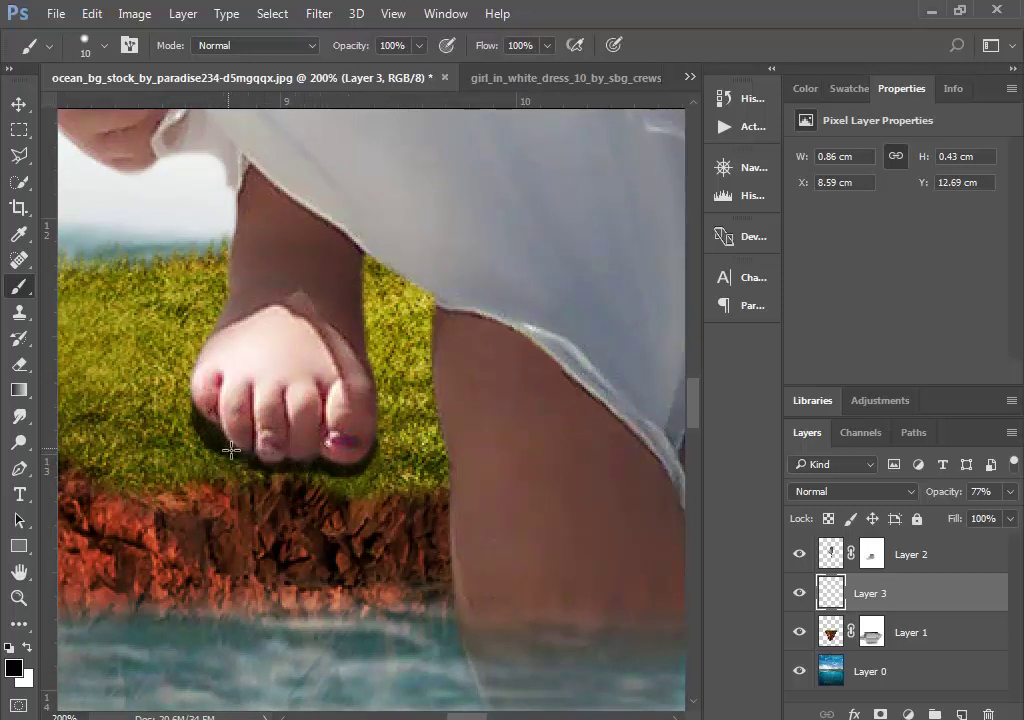
key(z)
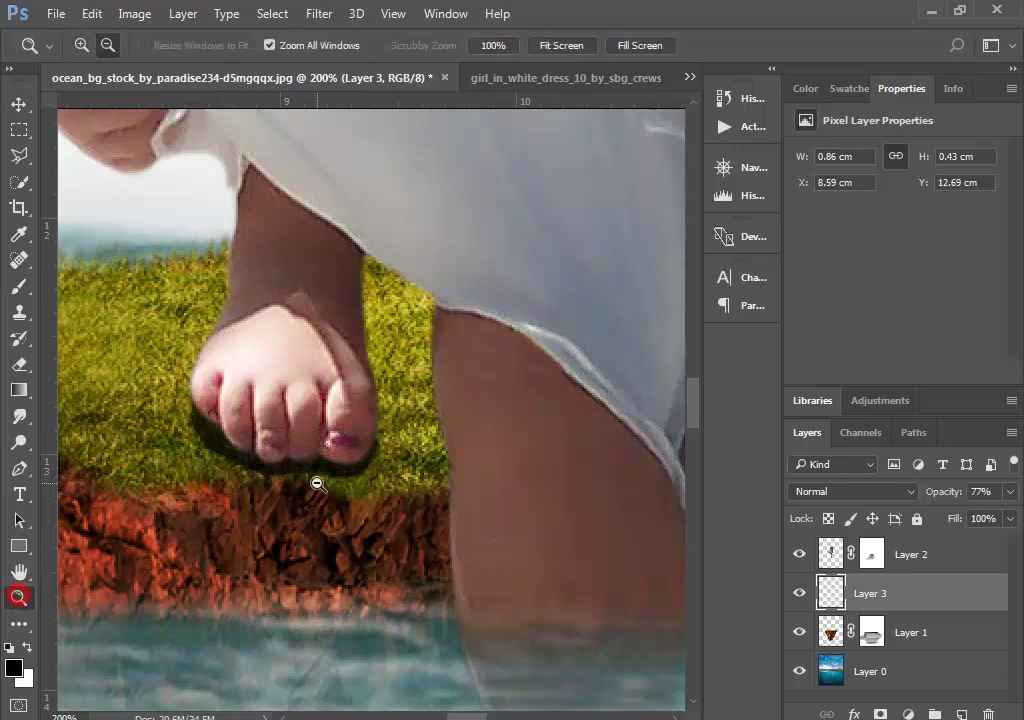
alt+click(315, 482)
click(298, 502)
click(384, 466)
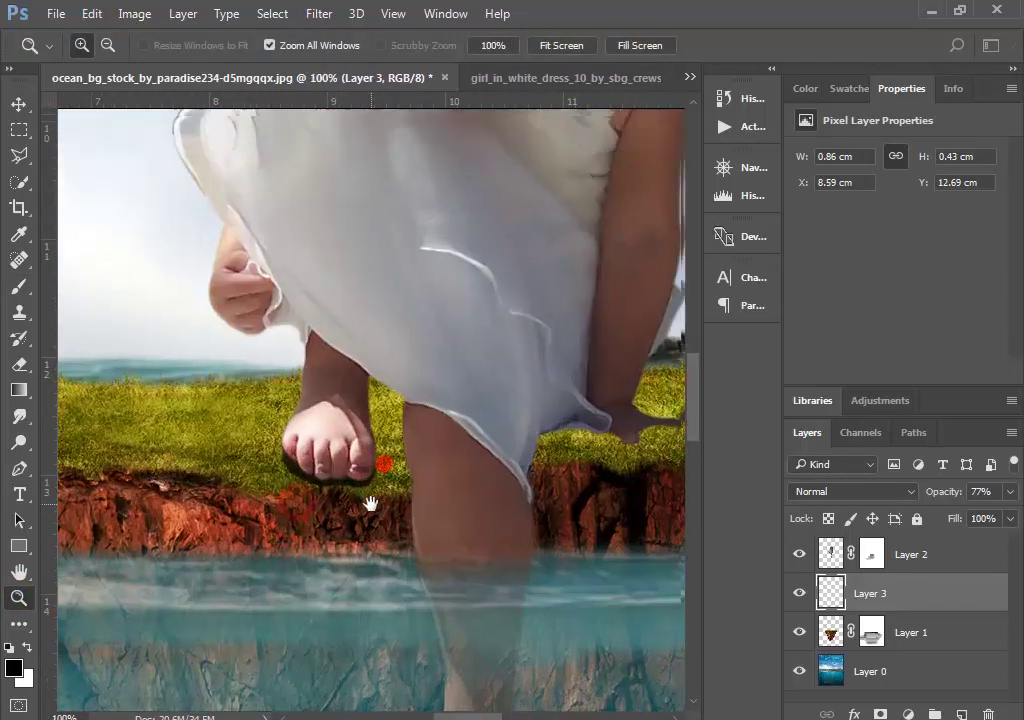
click(20, 289)
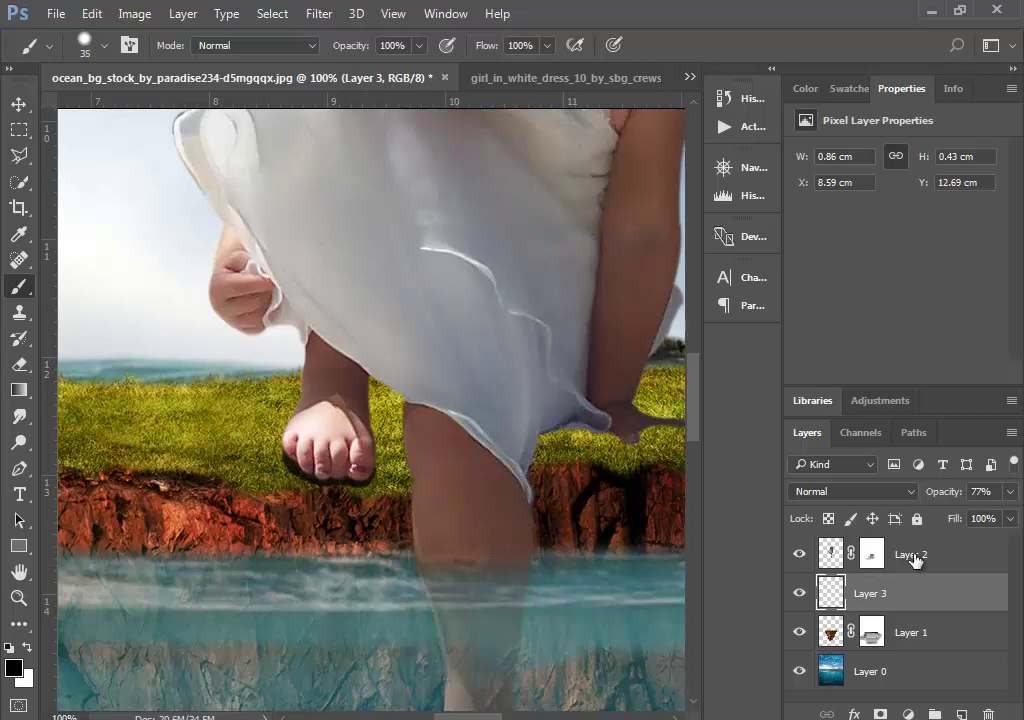
Create Layer 4 and paint a black shadow on the cliff below the foot
key(ctrl+shift+alt+n)
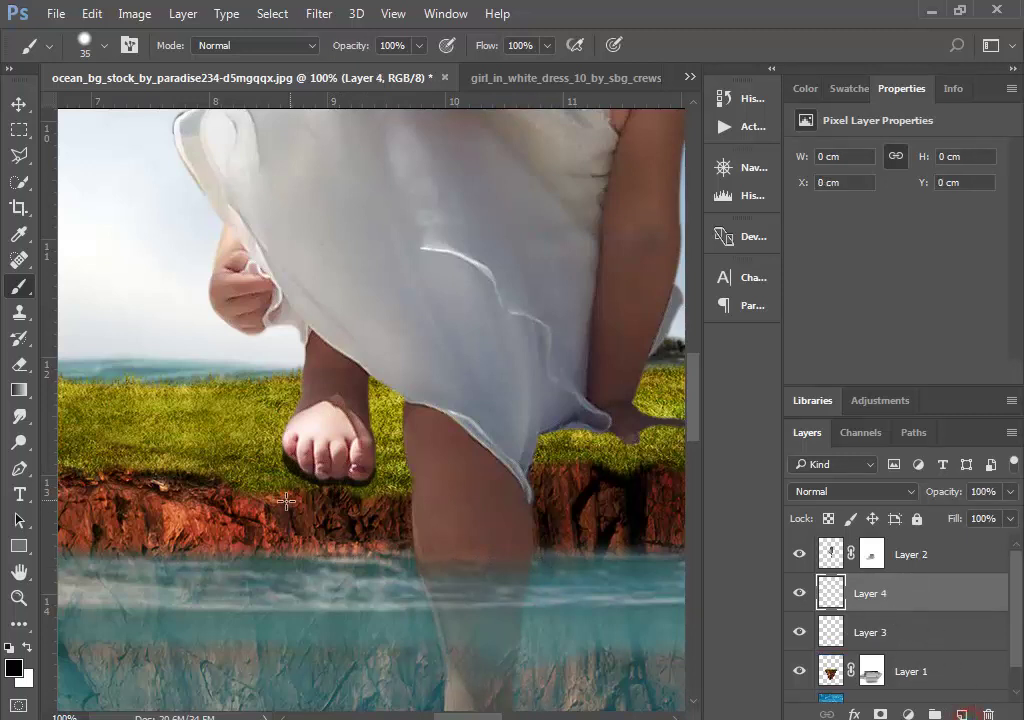
drag(328, 507, 330, 543)
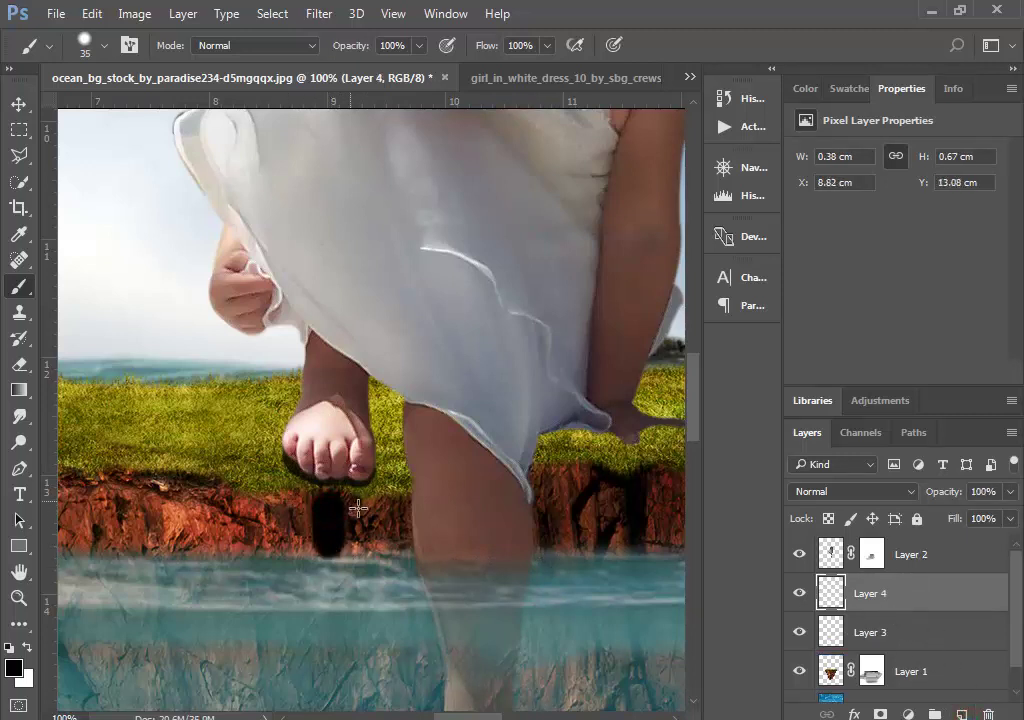
key(ctrl+z)
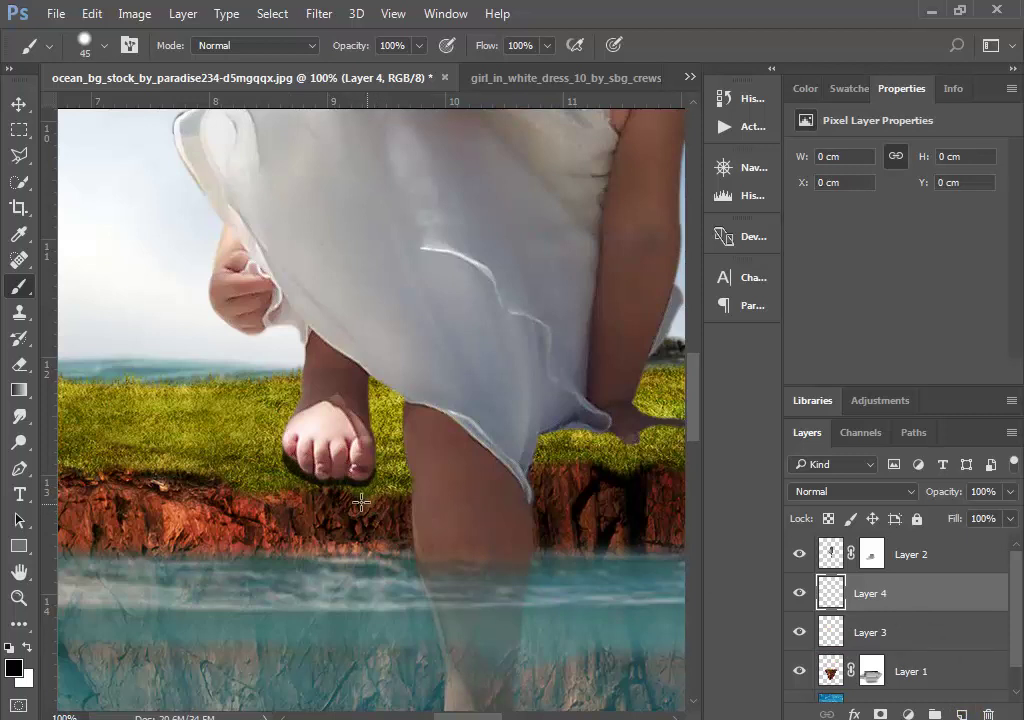
click(354, 505)
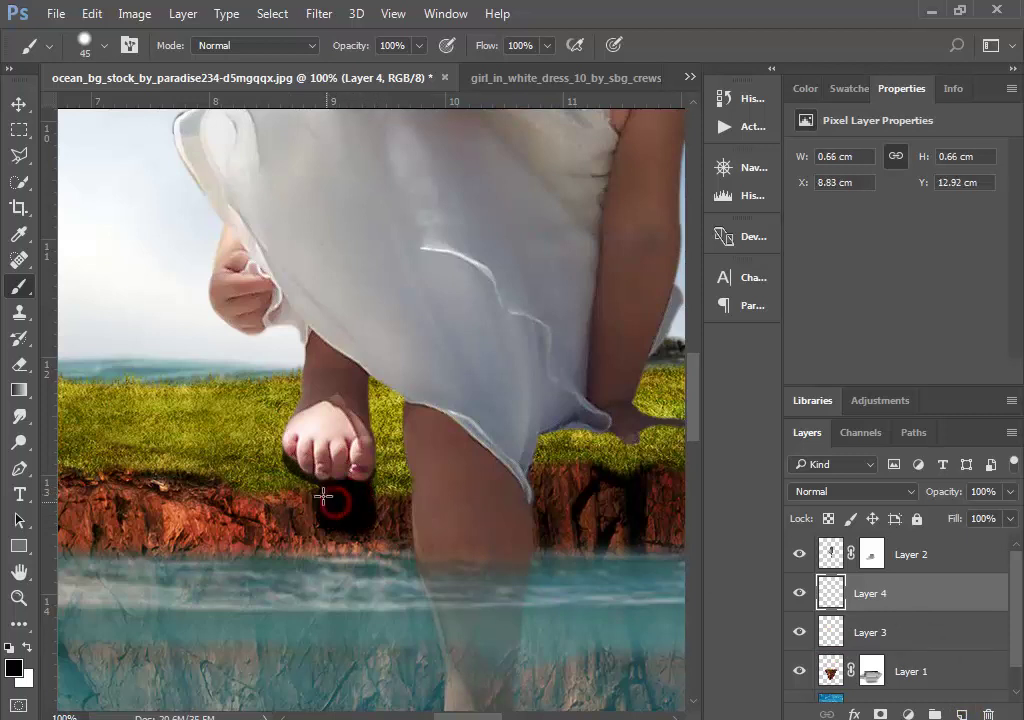
mouse_move(323, 495)
mouse_down()
mouse_move(302, 496)
mouse_move(295, 517)
mouse_up()
click(291, 481)
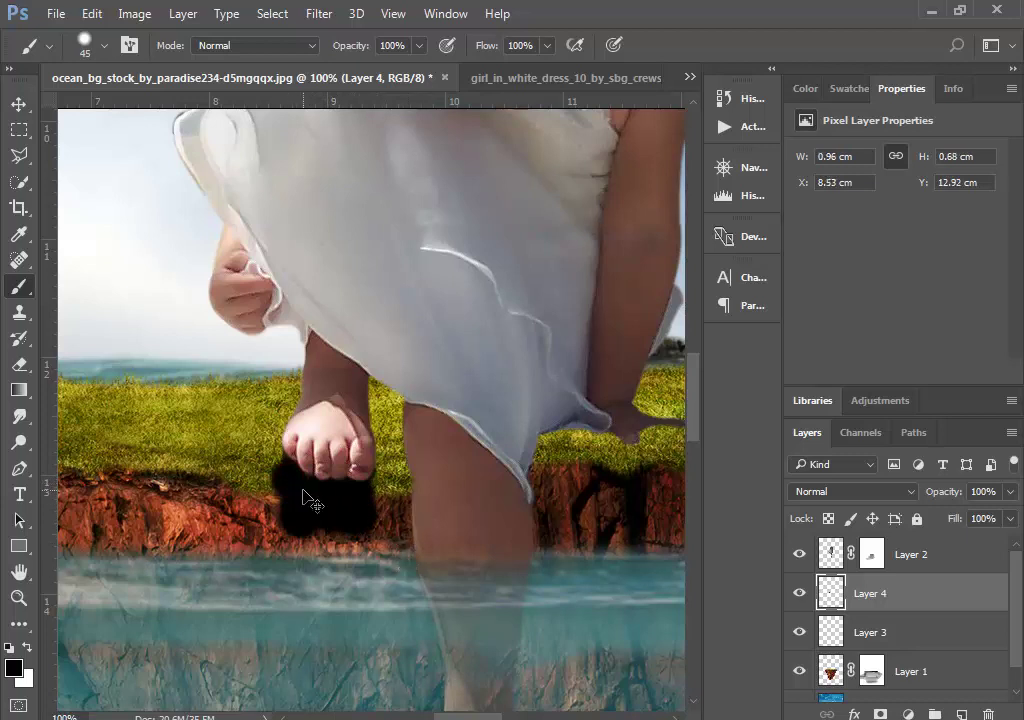
key(ctrl+z)
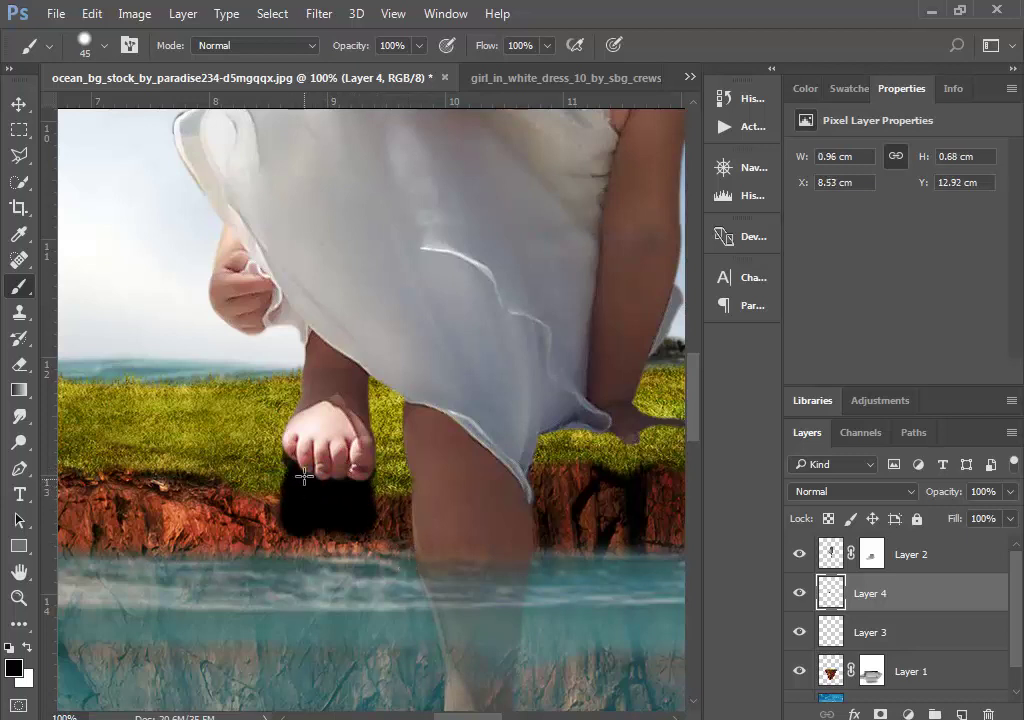
click(302, 460)
click(315, 507)
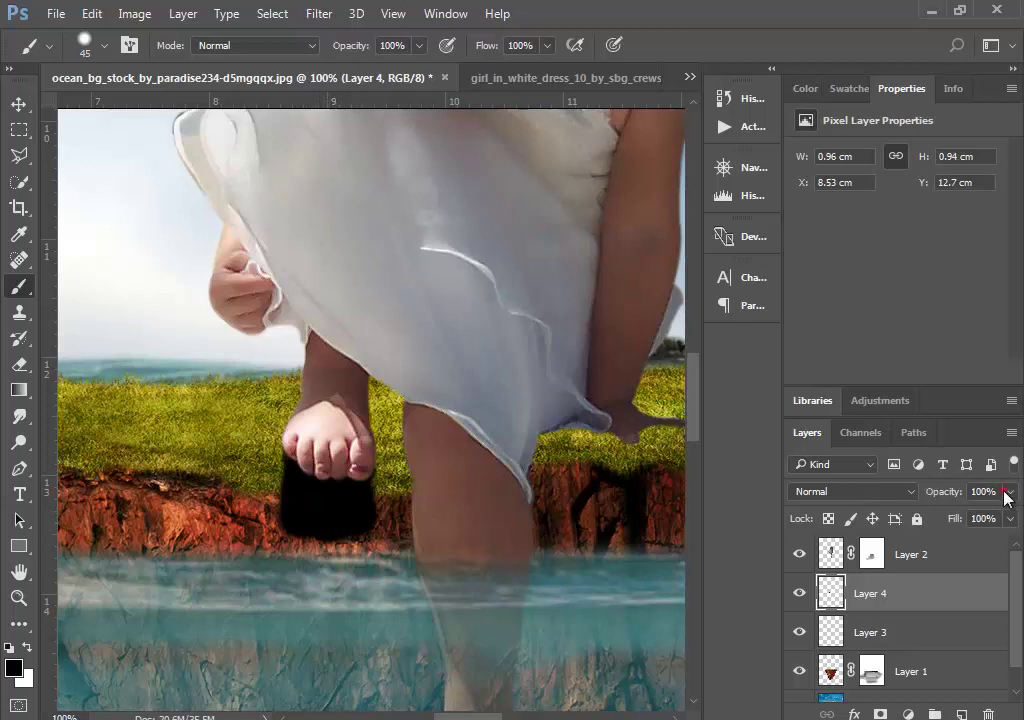
Add shadow near the water edge and set Layer 4 opacity to 46%
click(1007, 493)
drag(976, 517, 955, 518)
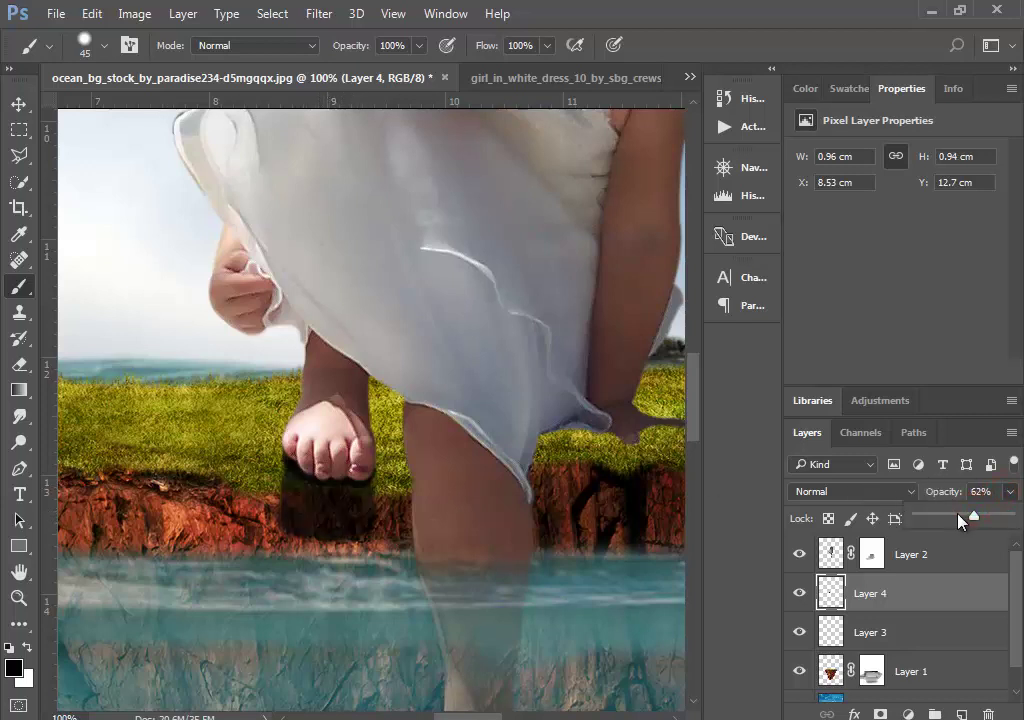
click(297, 540)
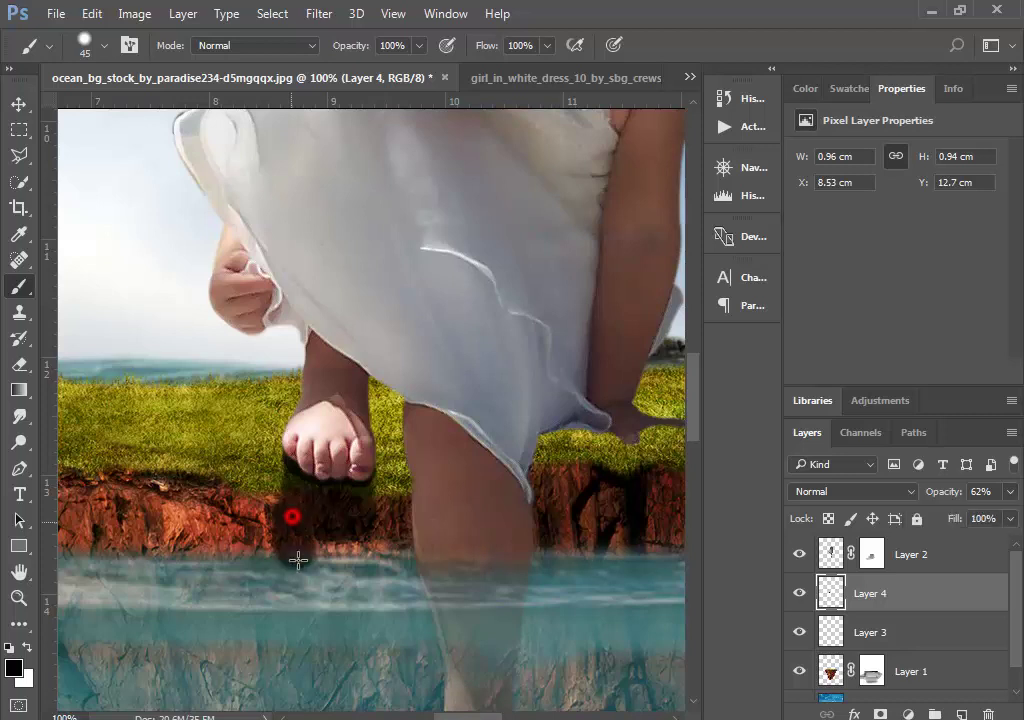
mouse_move(297, 555)
mouse_down()
mouse_move(320, 530)
mouse_move(357, 528)
mouse_move(343, 542)
mouse_move(418, 405)
mouse_up()
key(ctrl+z)
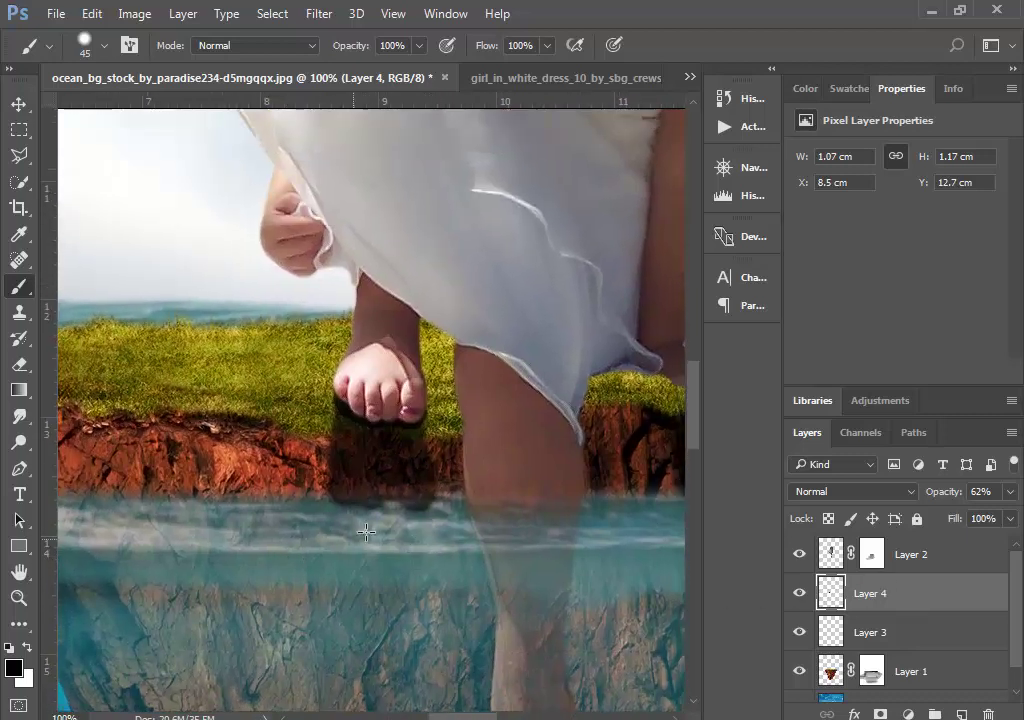
drag(384, 498, 384, 491)
click(1010, 493)
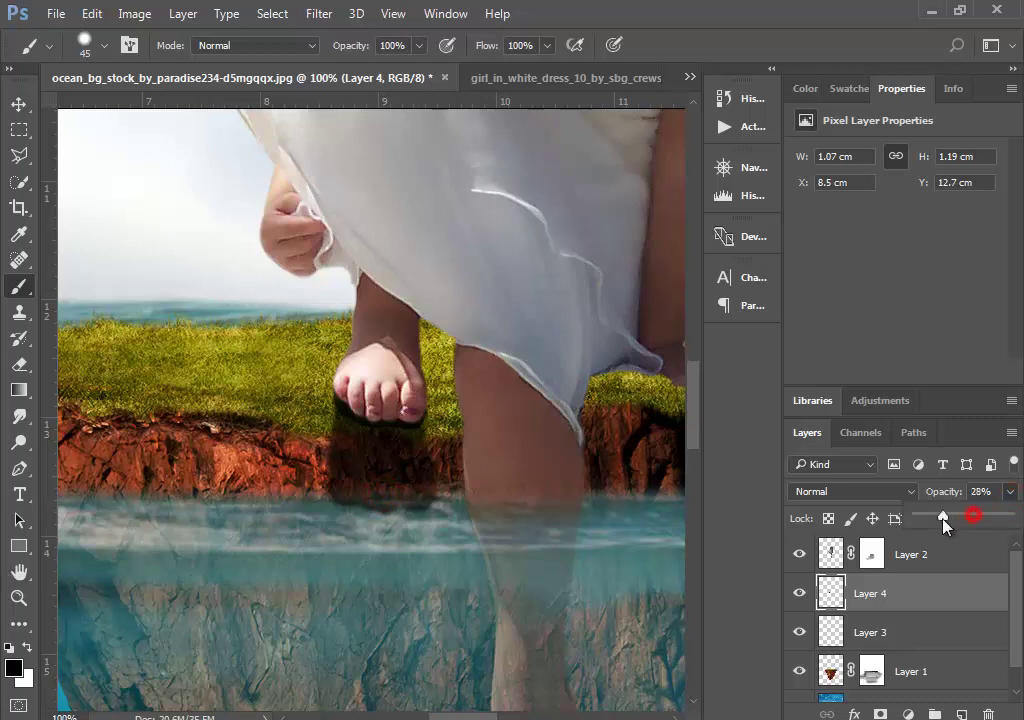
drag(942, 518, 959, 516)
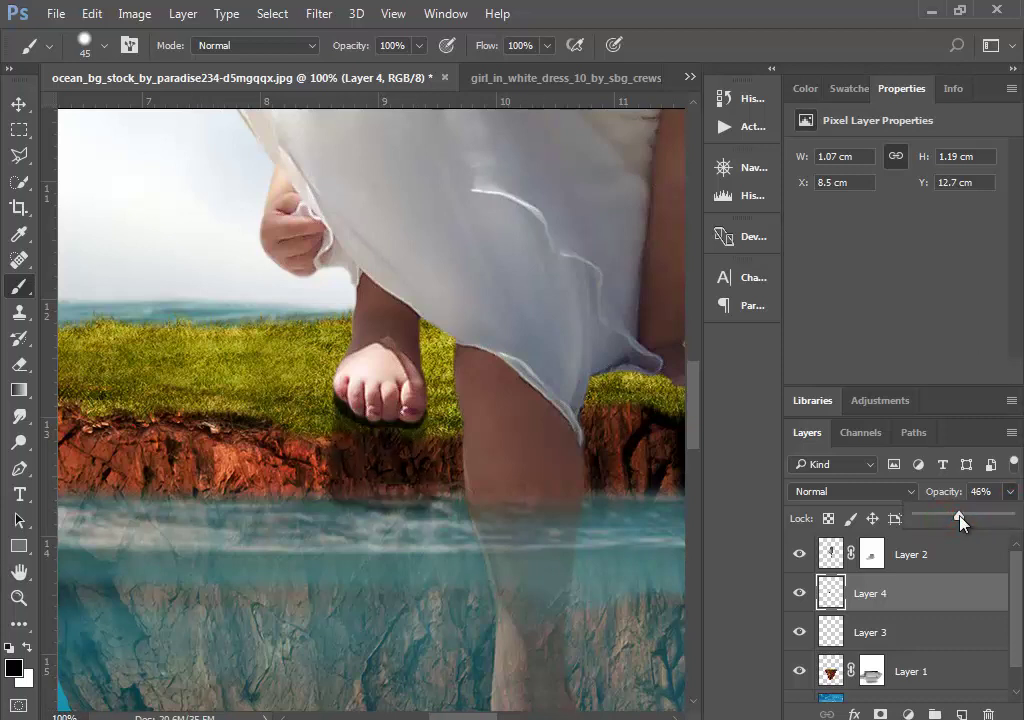
Zoom out and back in to review the foot, cliff and leg
click(18, 597)
alt+click(386, 457)
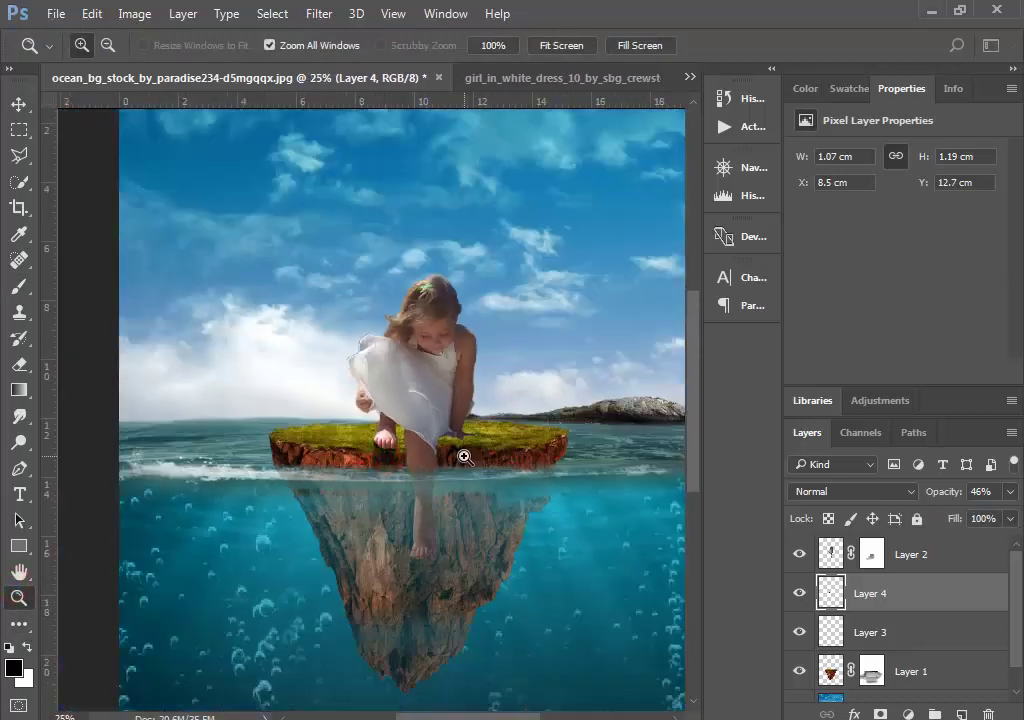
click(435, 481)
click(436, 482)
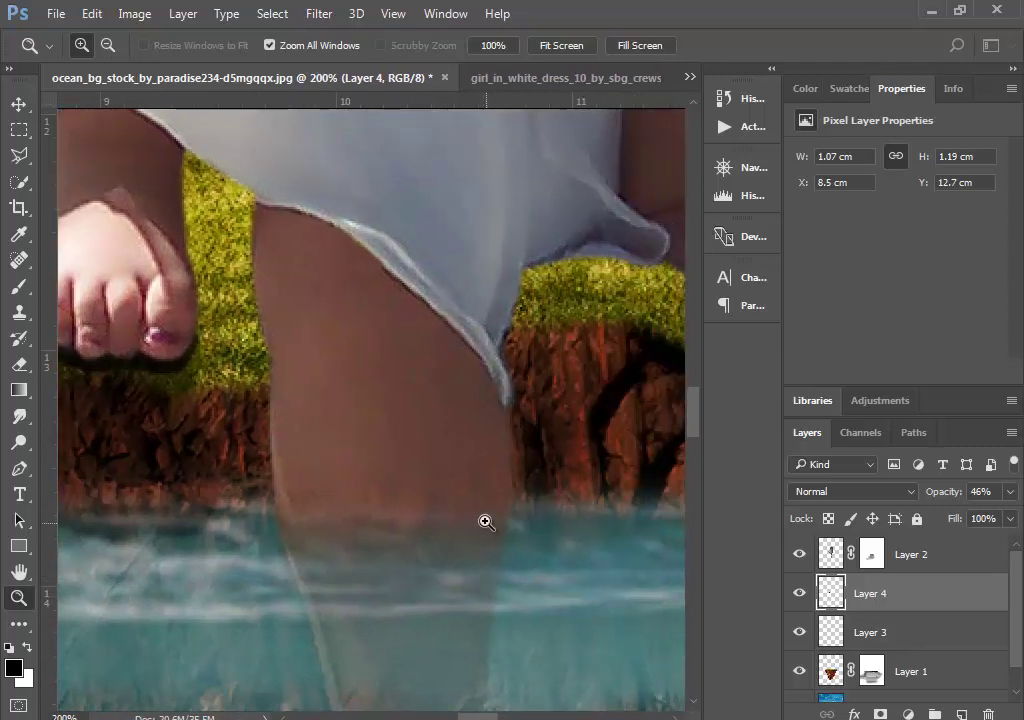
alt+click(484, 520)
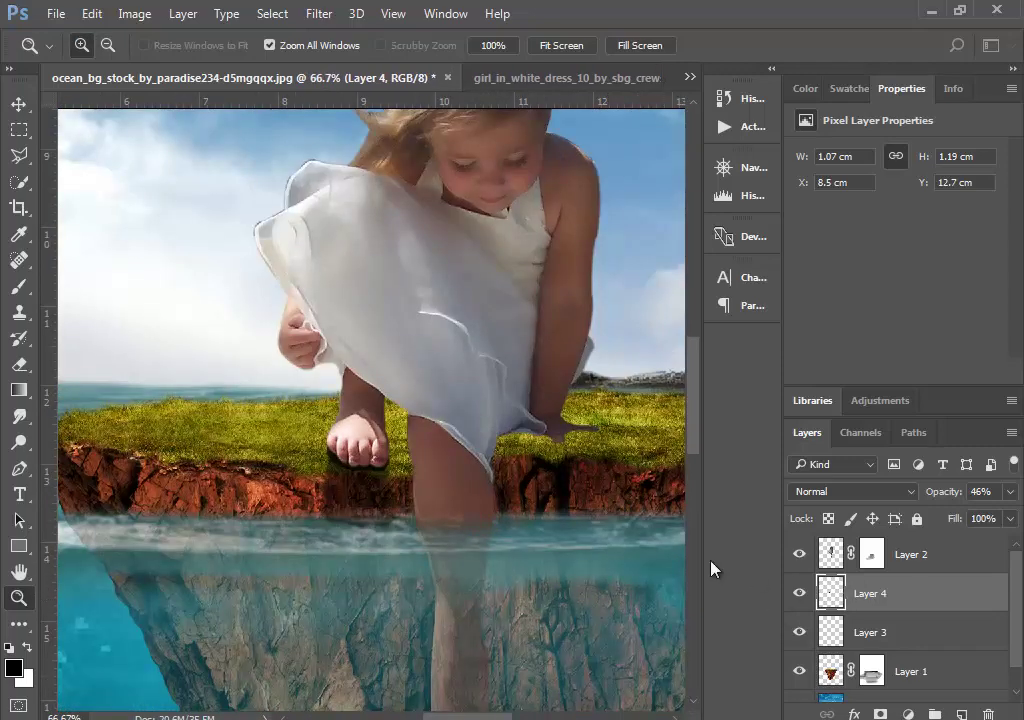
Add Layer 5 and paint a soft shadow on the cliff below the dangling leg
click(962, 714)
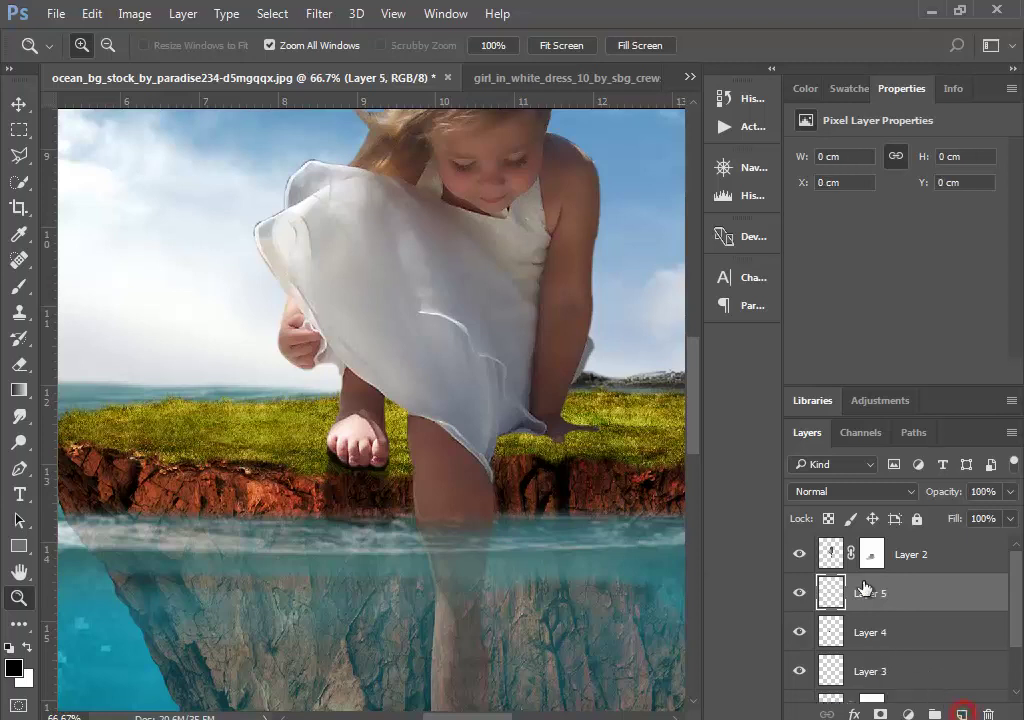
drag(1017, 604, 1017, 640)
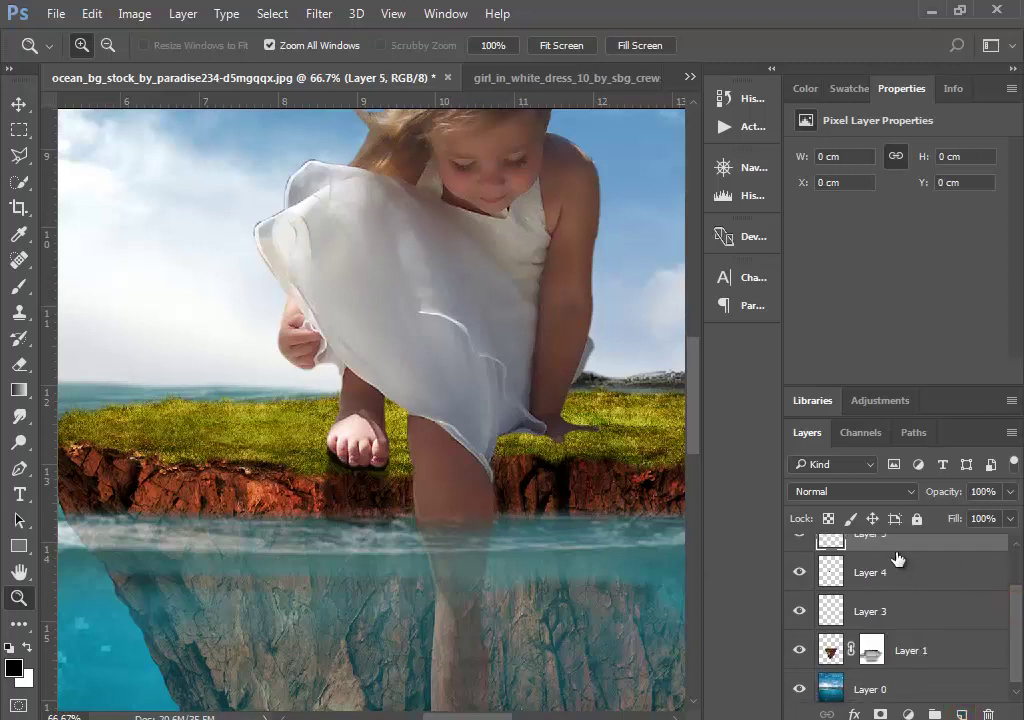
click(19, 287)
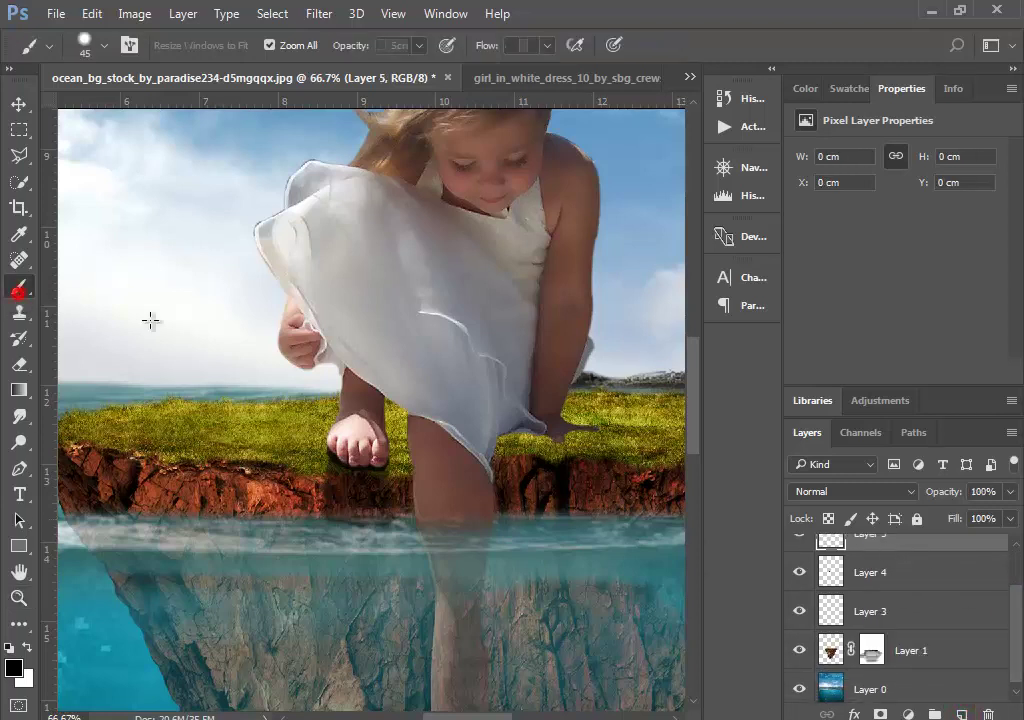
drag(521, 498, 473, 498)
key(ctrl+z)
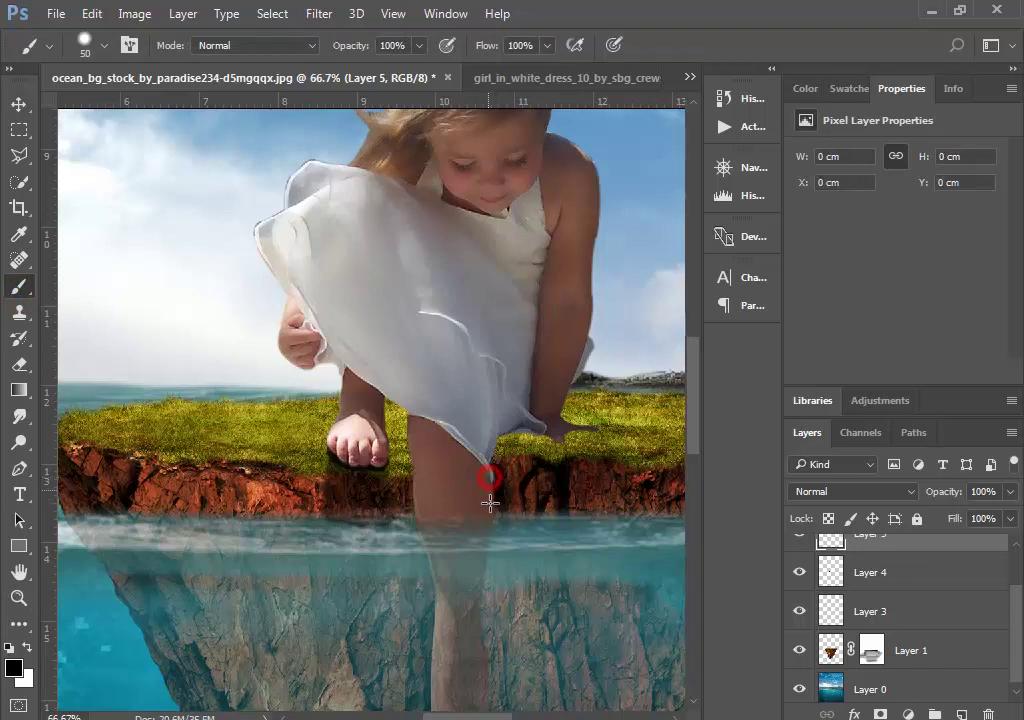
drag(488, 498, 490, 518)
click(488, 466)
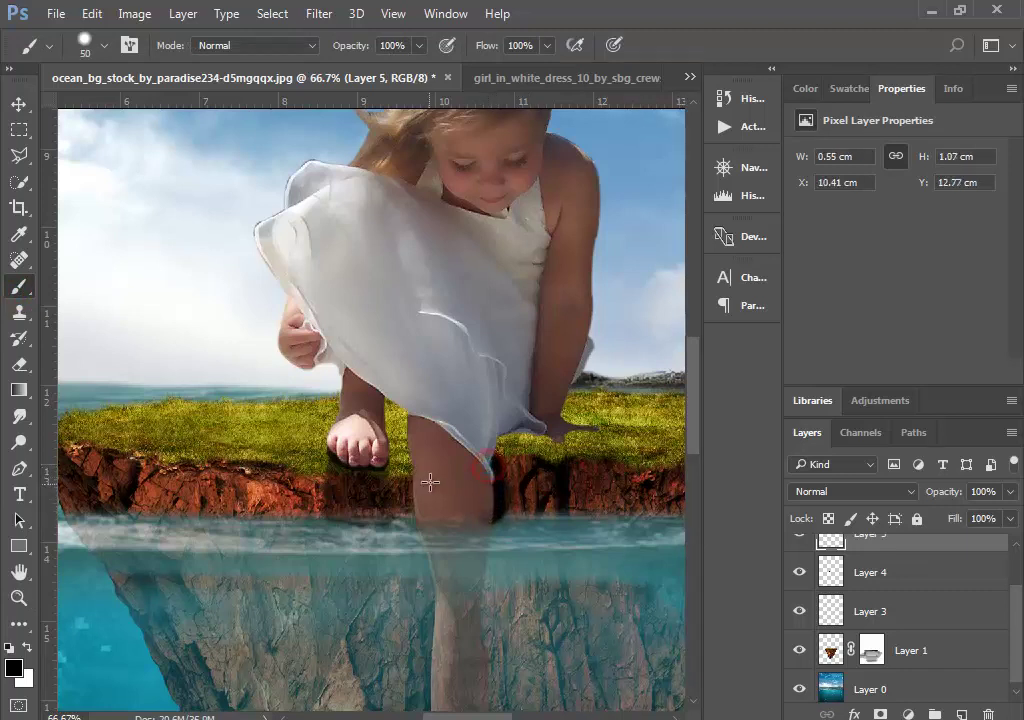
drag(412, 480, 418, 498)
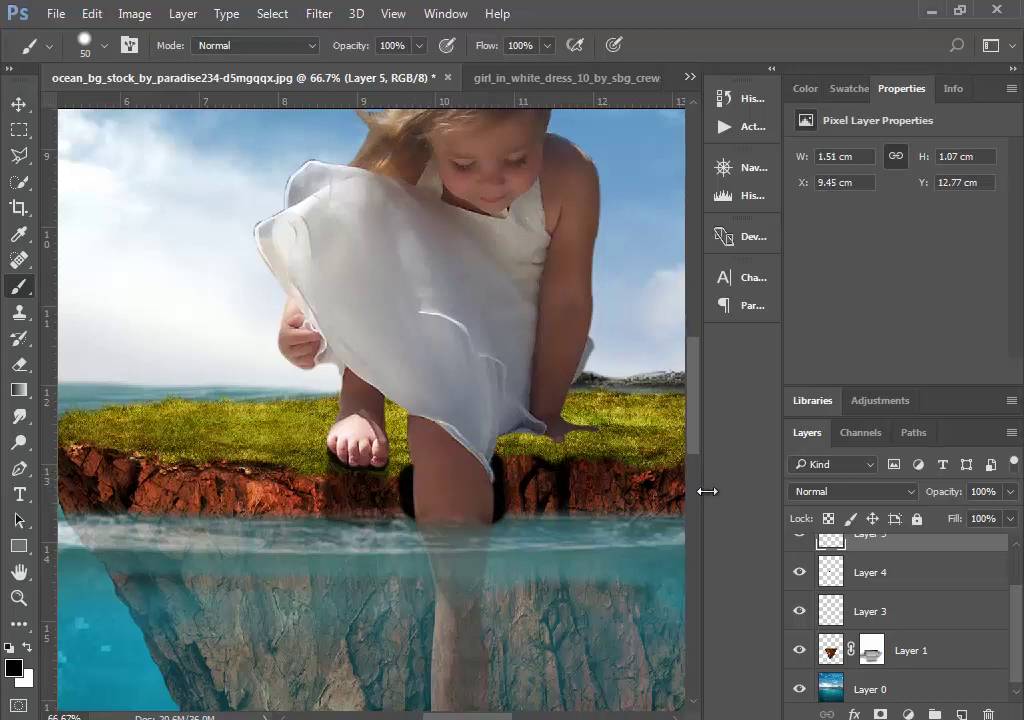
Lower Layer 5 to 40% opacity, add a faint stroke by the leg, and zoom out
click(1010, 491)
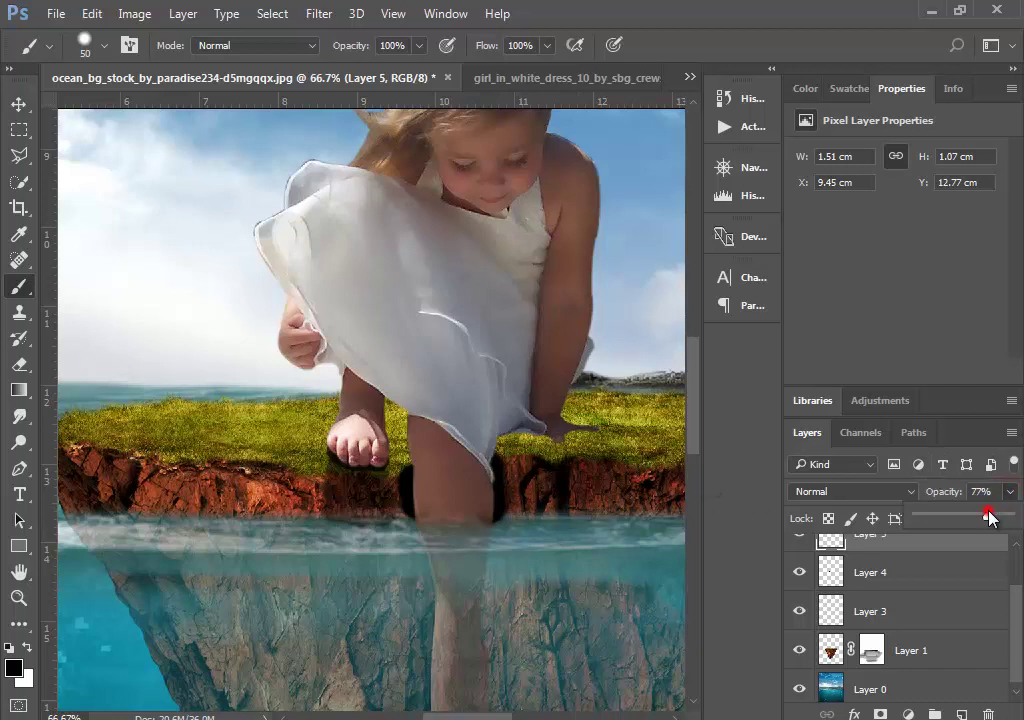
drag(988, 516, 982, 517)
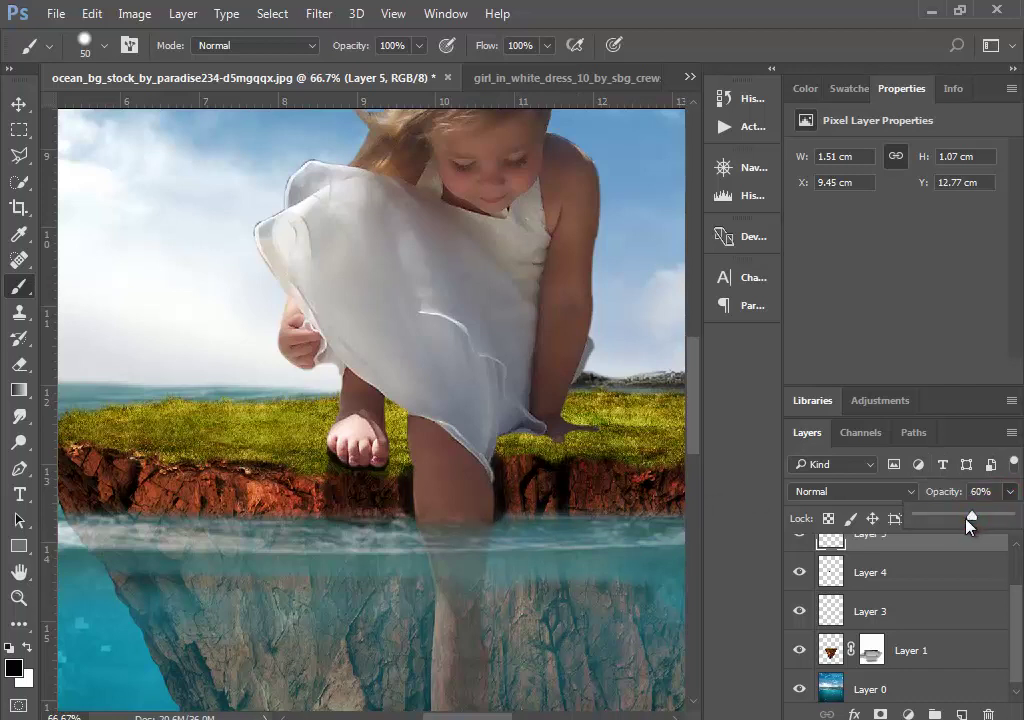
drag(955, 518, 953, 516)
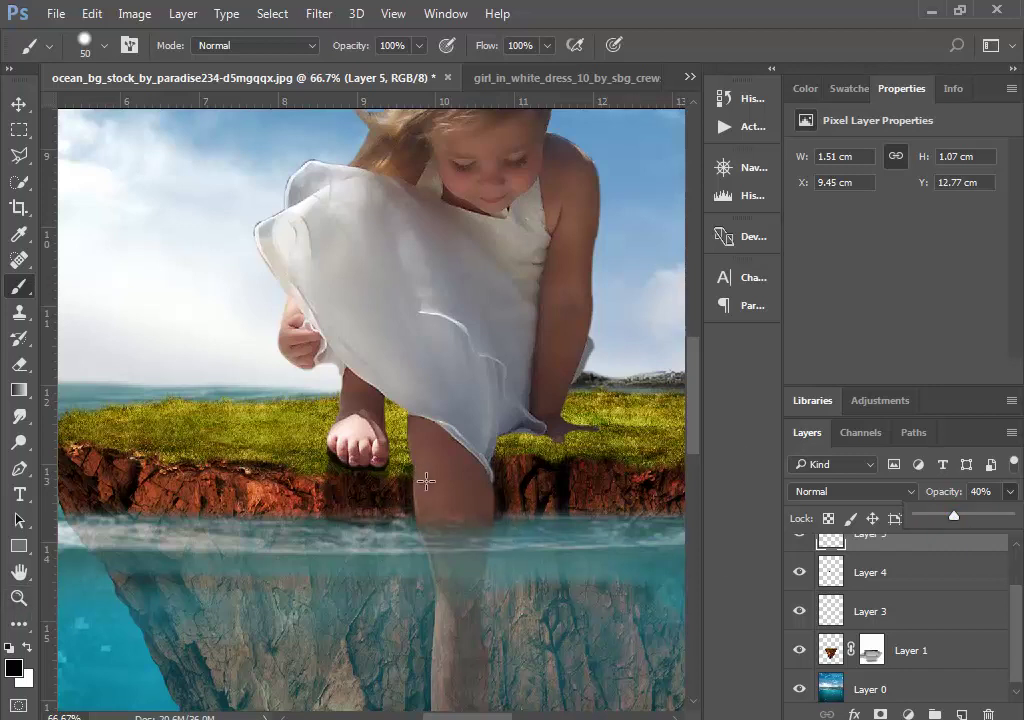
click(426, 482)
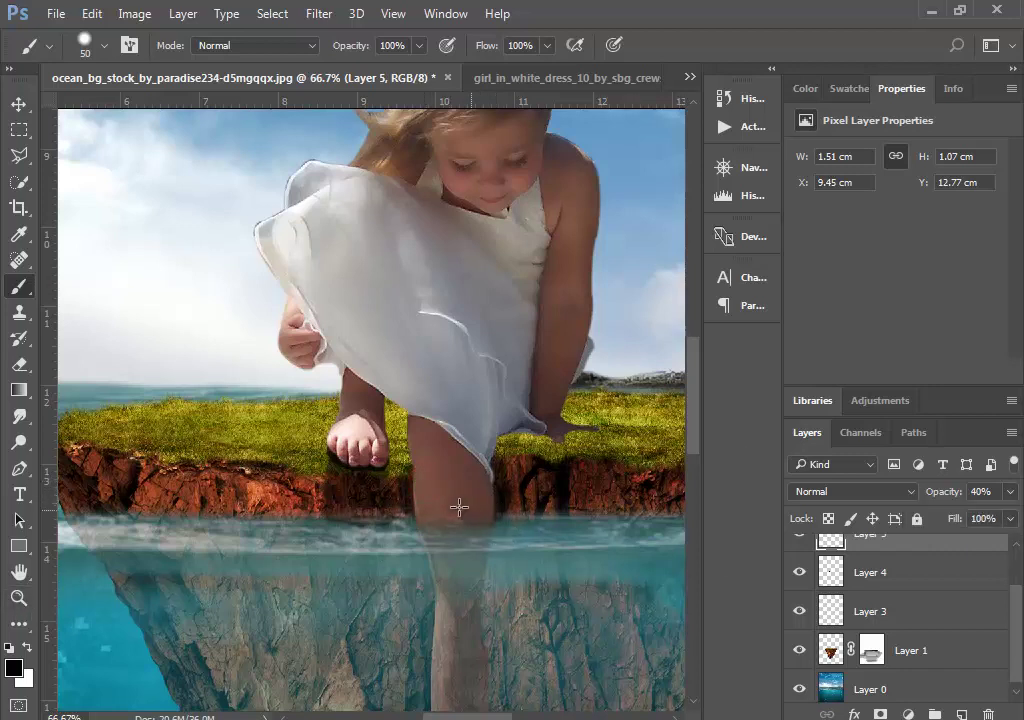
drag(459, 508, 409, 505)
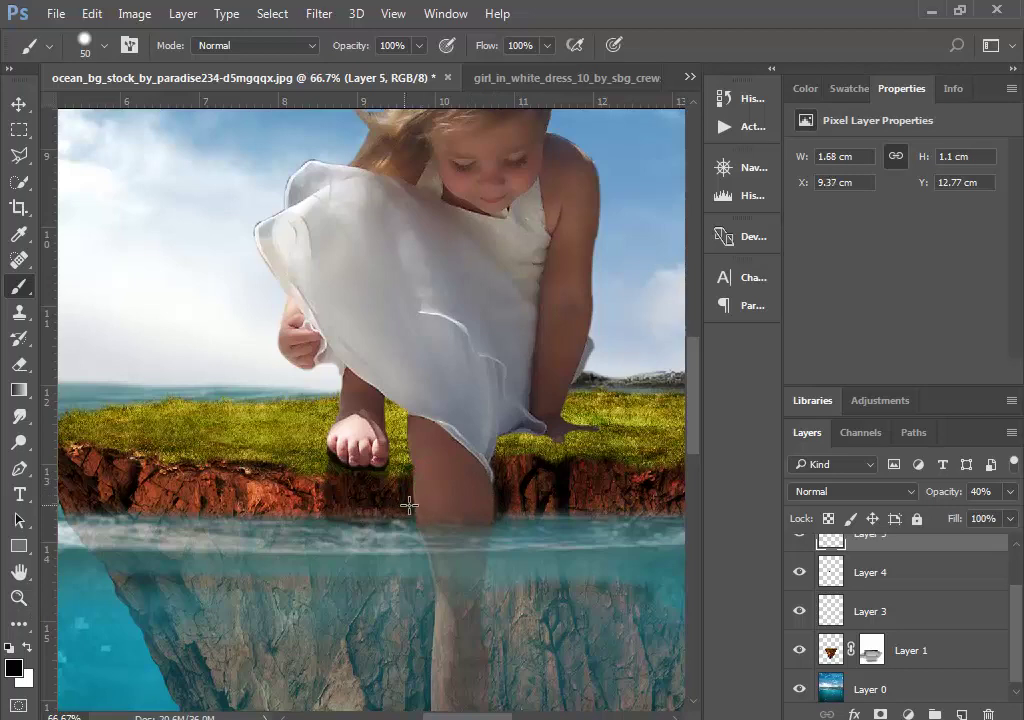
click(18, 597)
alt+click(453, 472)
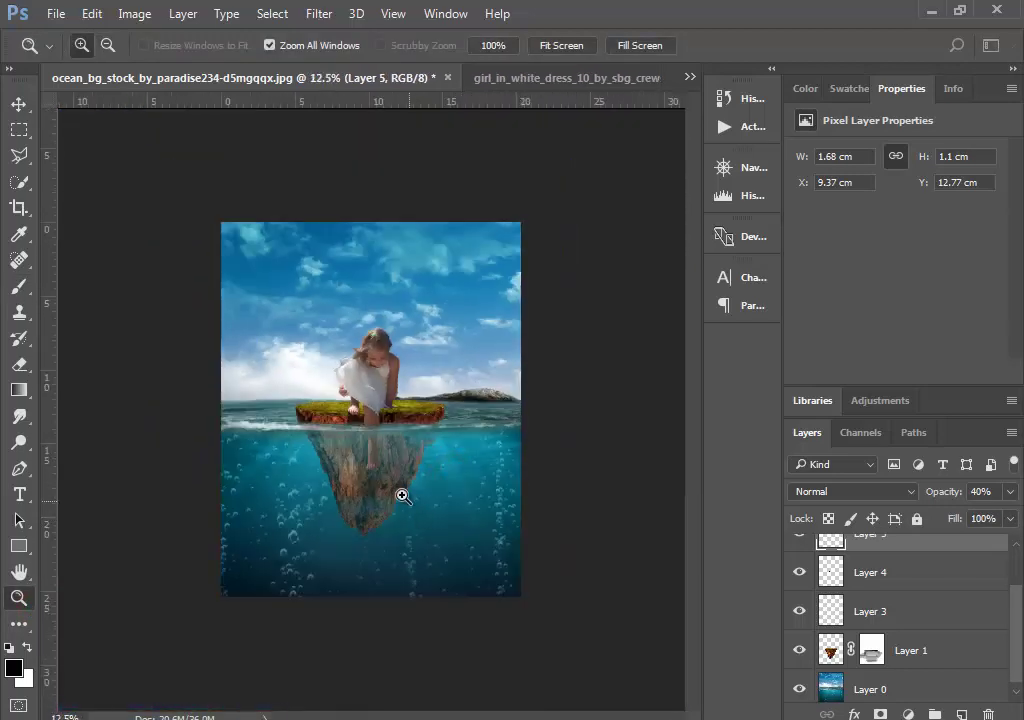
Marquee-select the sky above the horizon and add a Curves adjustment from Layer 0
click(360, 463)
click(430, 347)
alt+click(430, 457)
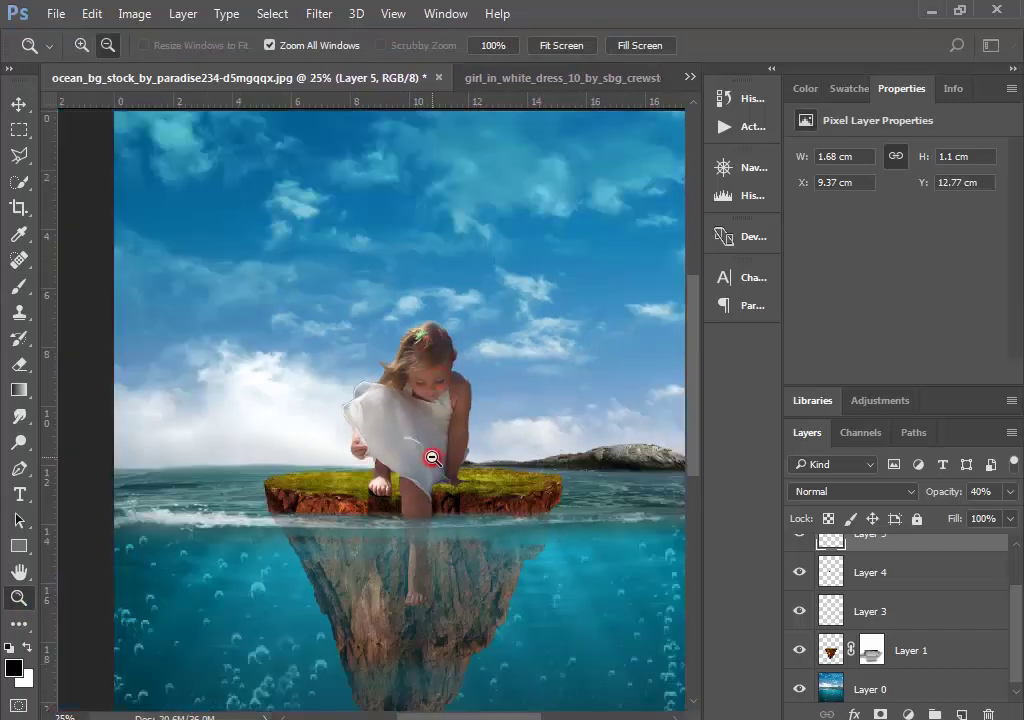
click(19, 133)
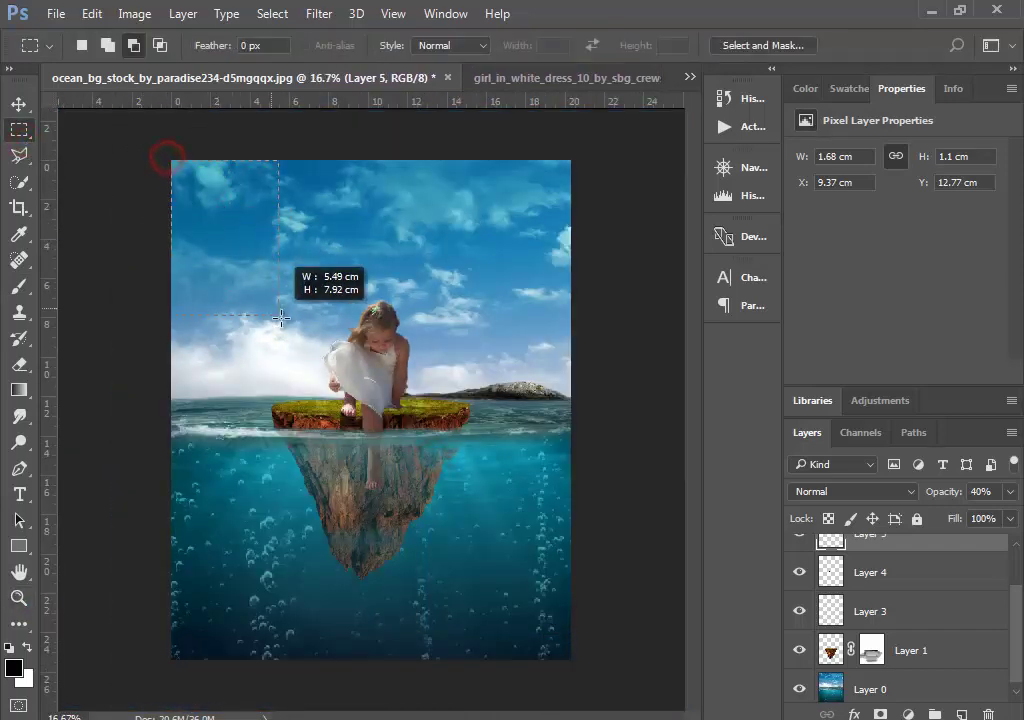
drag(172, 178, 577, 399)
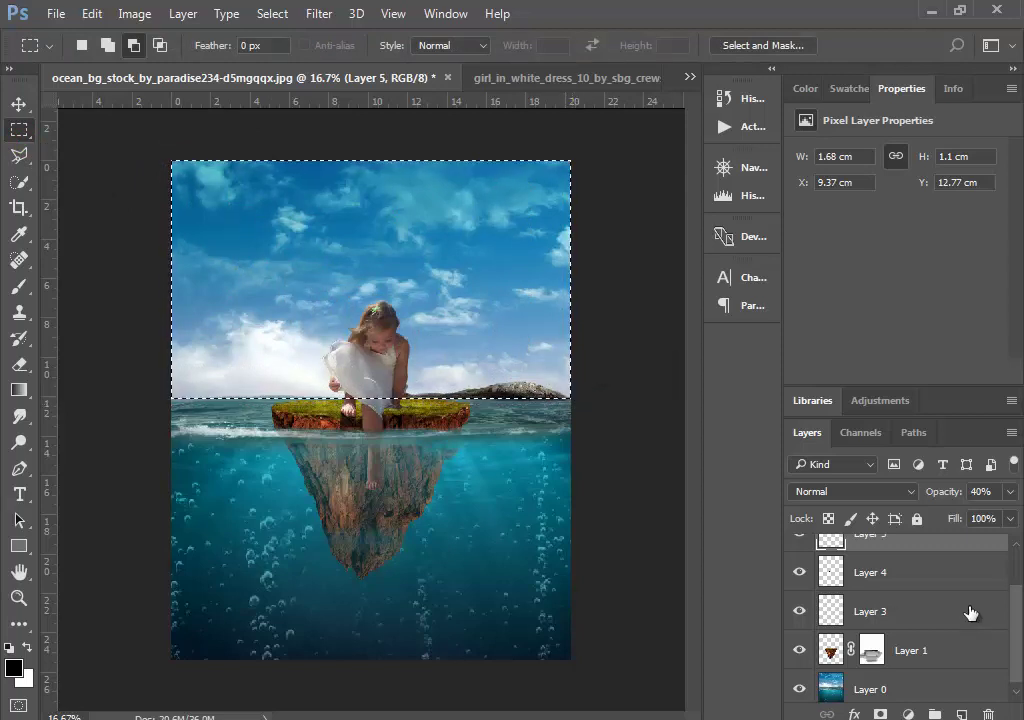
click(891, 683)
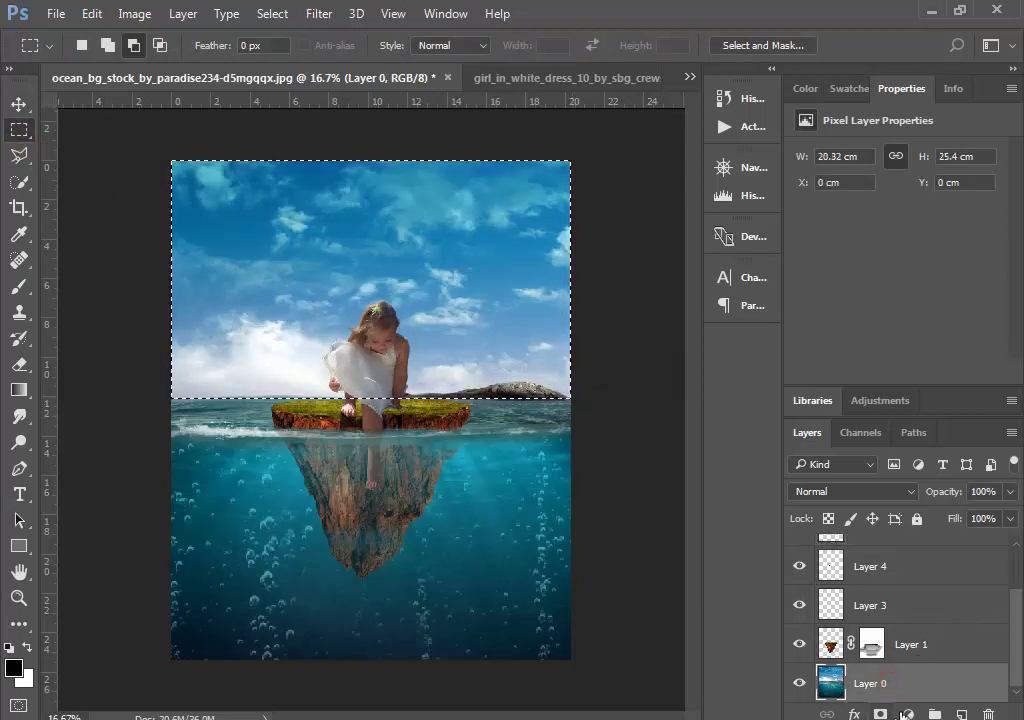
click(906, 714)
click(843, 393)
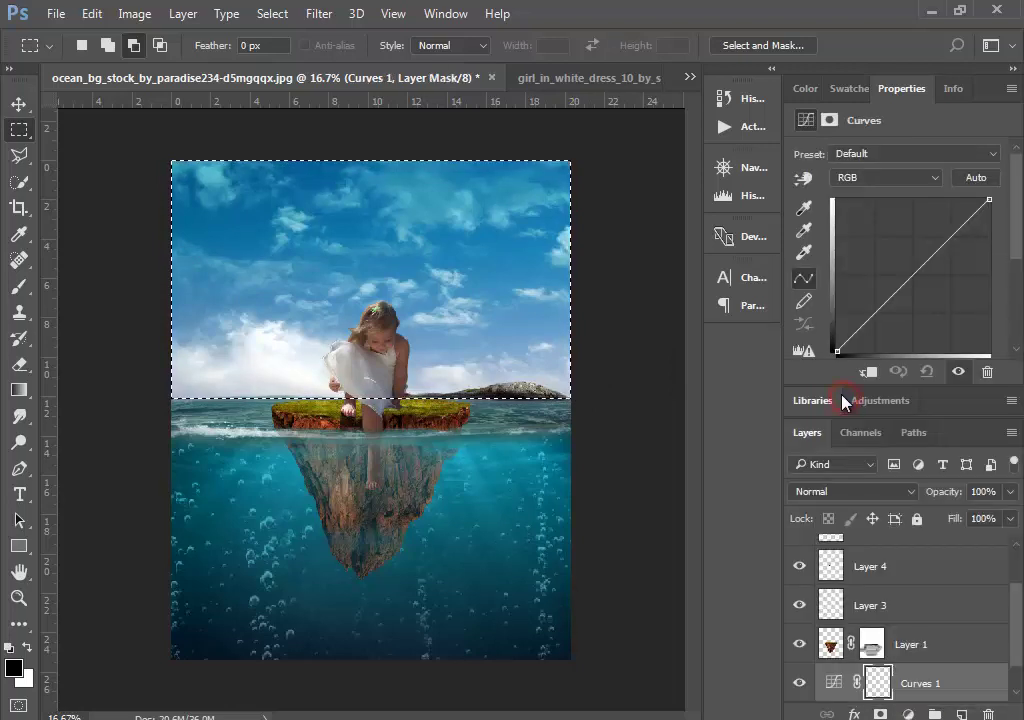
Pull down the Curves highlights, lift the midtones slightly, and toggle Curves 1 to compare
drag(987, 201, 1000, 240)
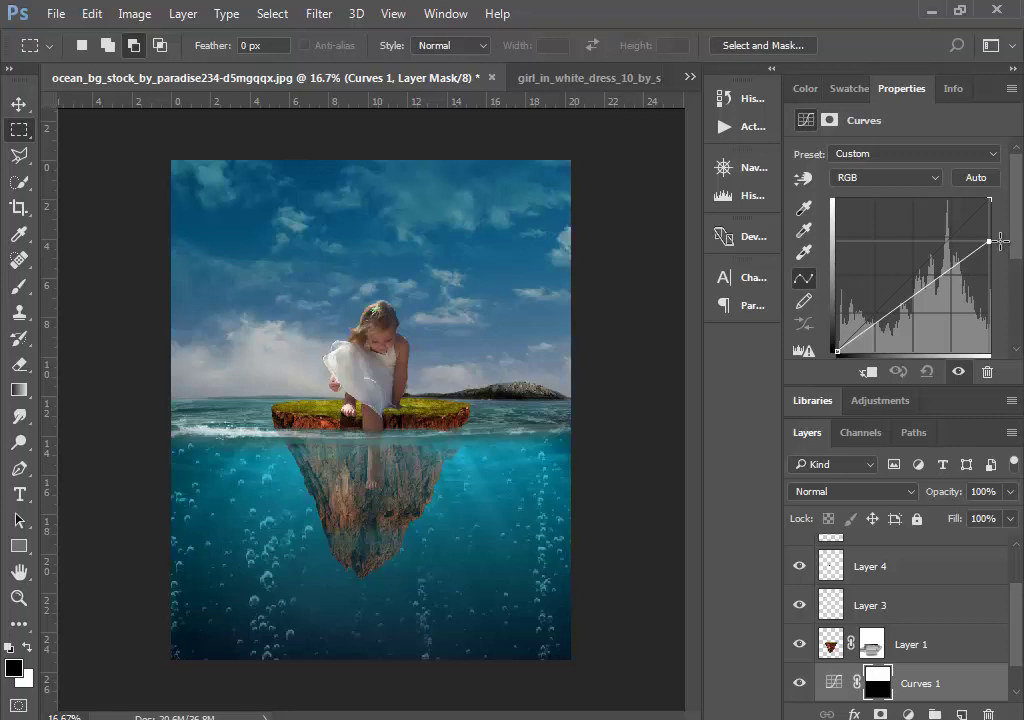
drag(928, 281, 917, 277)
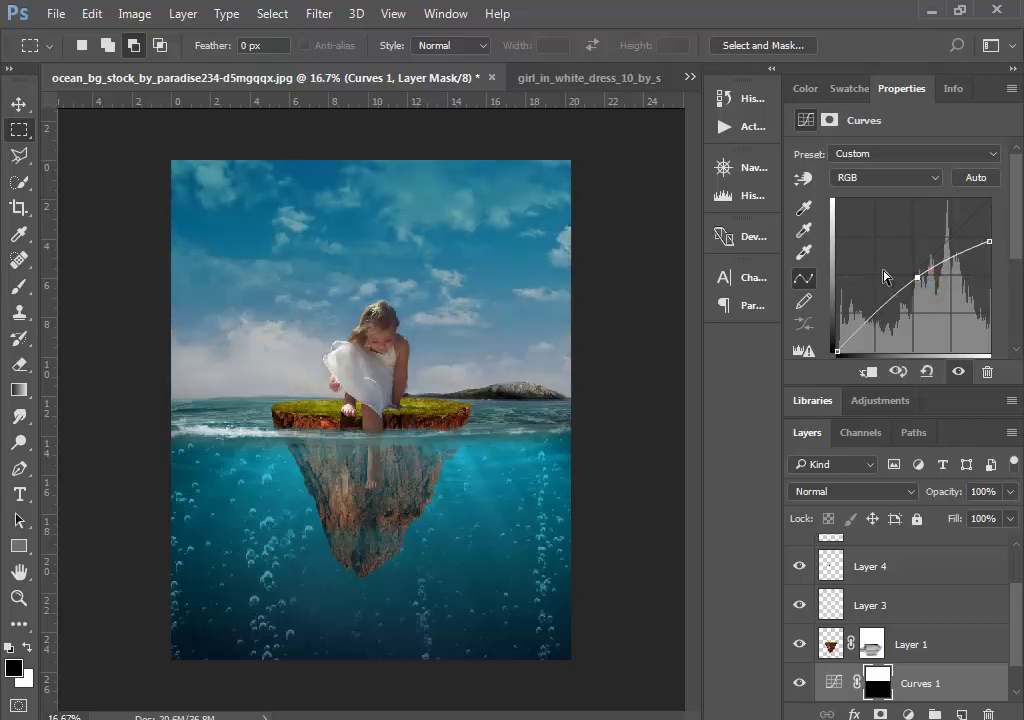
click(19, 104)
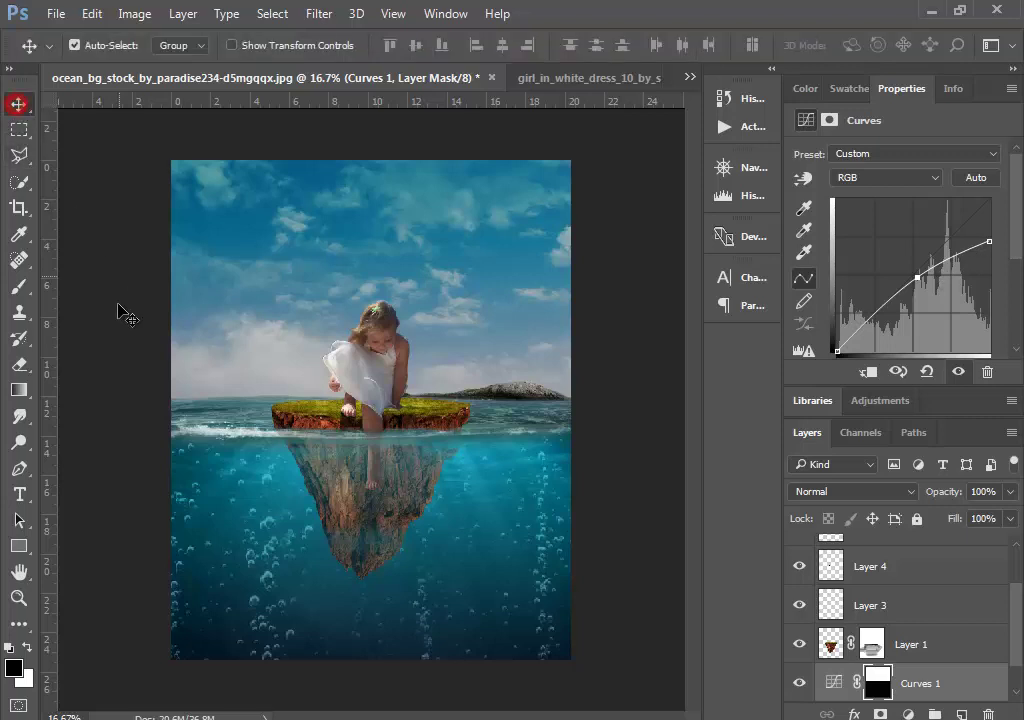
click(19, 597)
alt+click(326, 427)
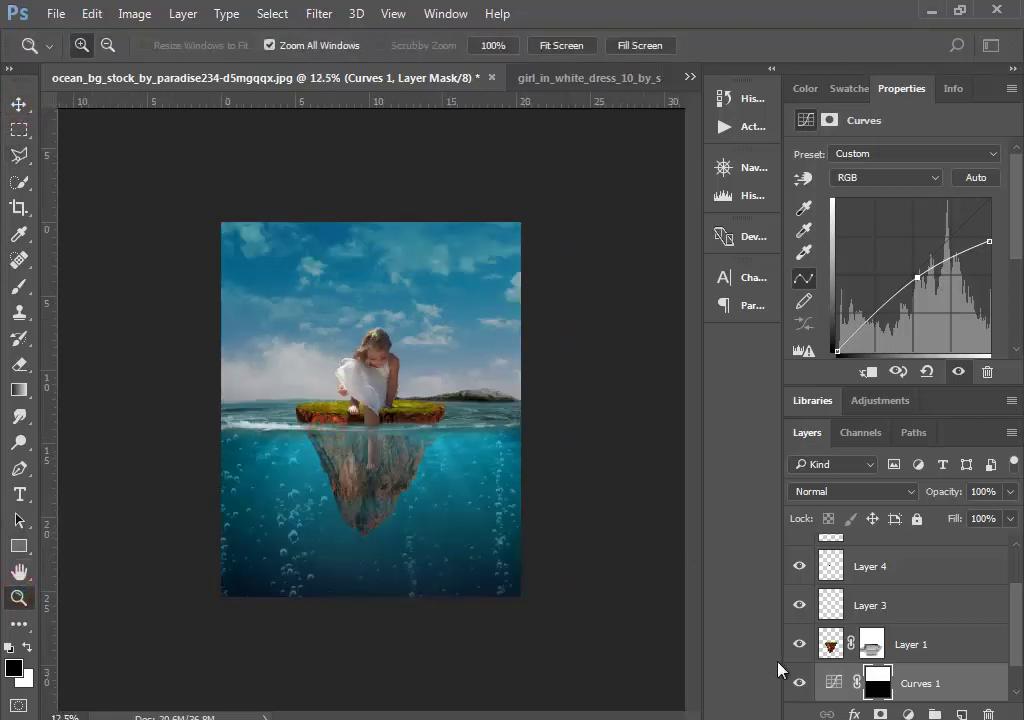
click(797, 683)
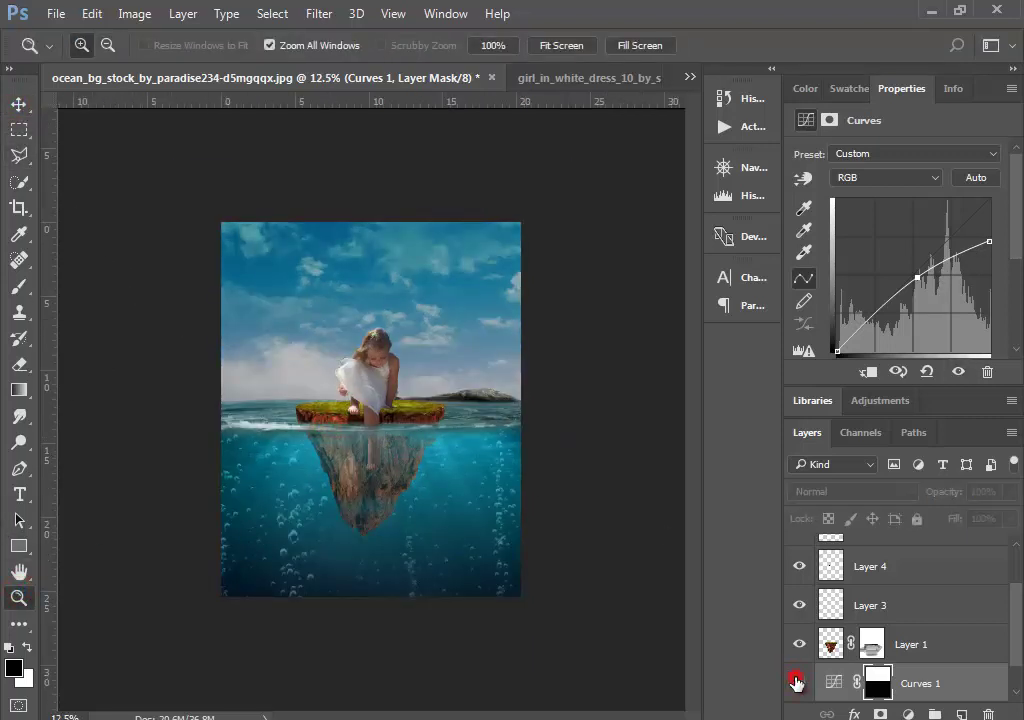
click(797, 683)
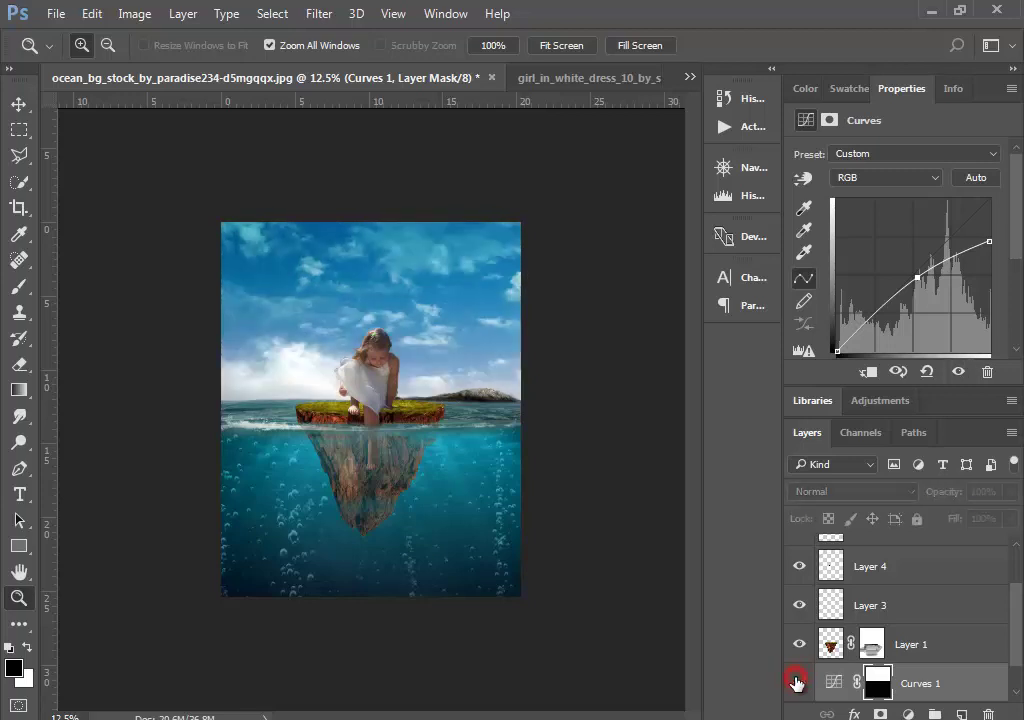
click(797, 683)
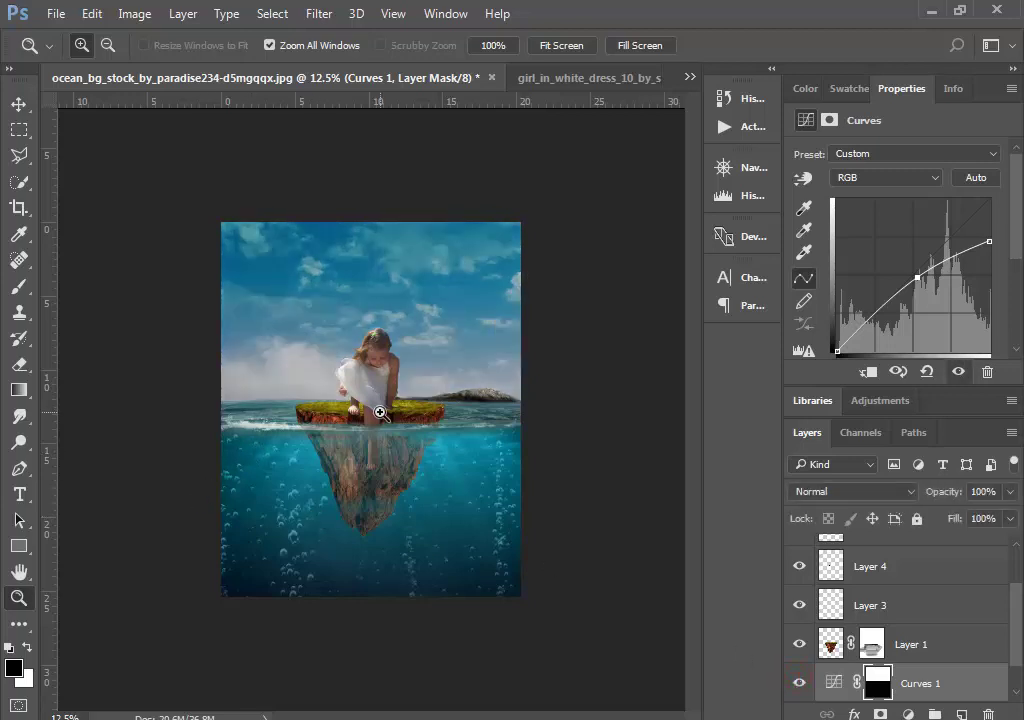
Zoom in on the girl's hair and choose the Smudge tool on Layer 2
click(380, 411)
drag(359, 442, 404, 389)
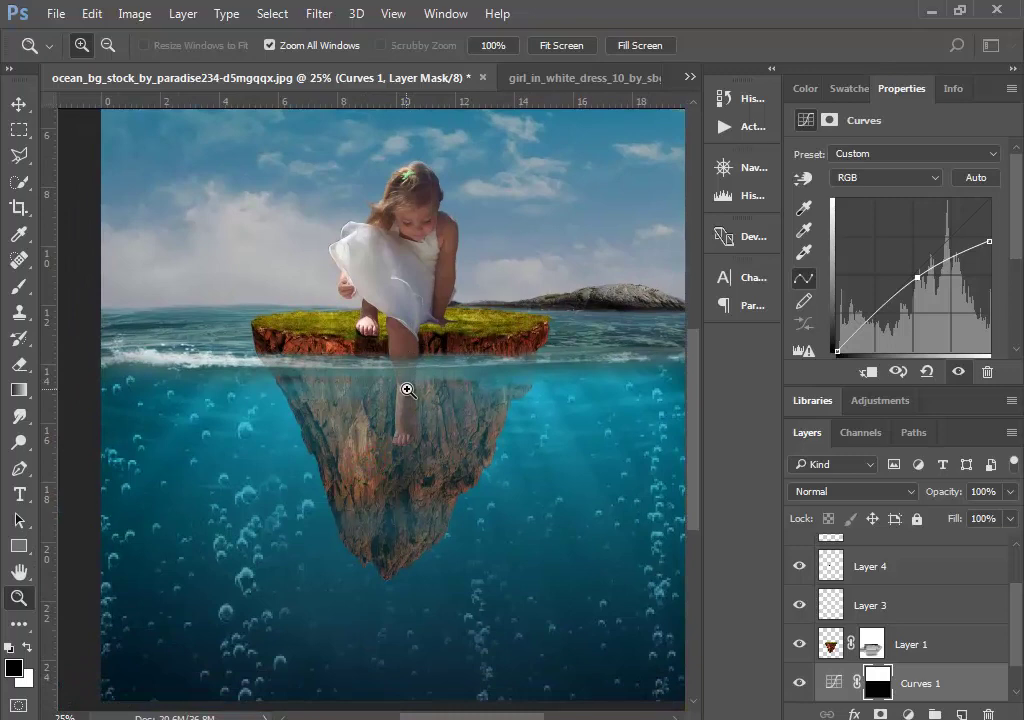
click(414, 212)
click(399, 333)
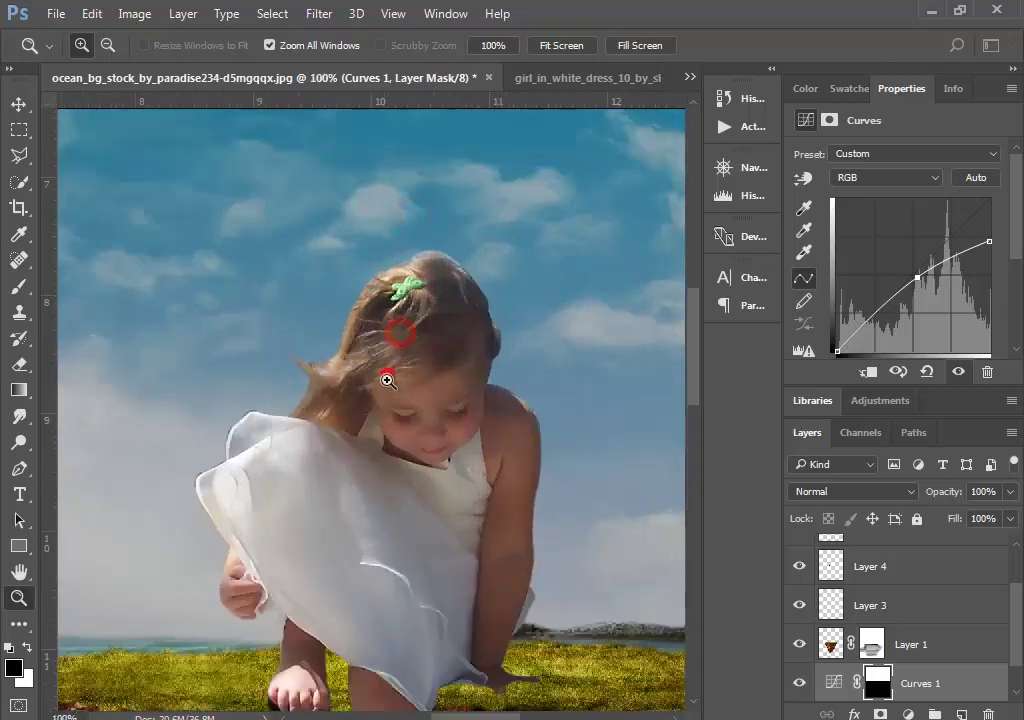
click(387, 378)
scroll(909, 635, up, 2)
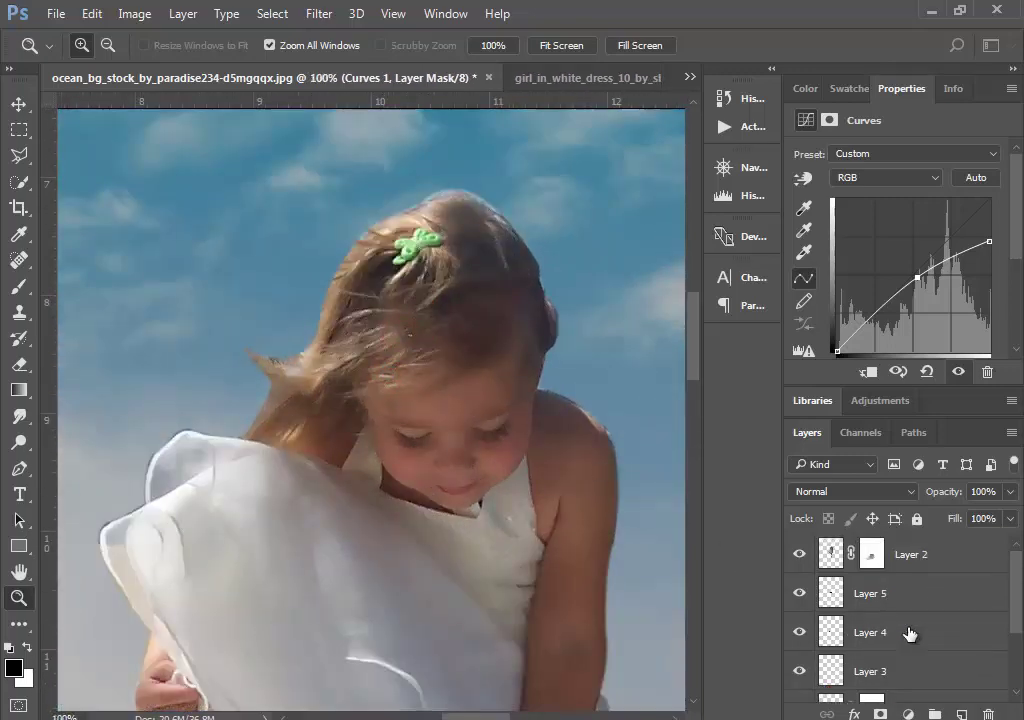
click(880, 554)
click(20, 414)
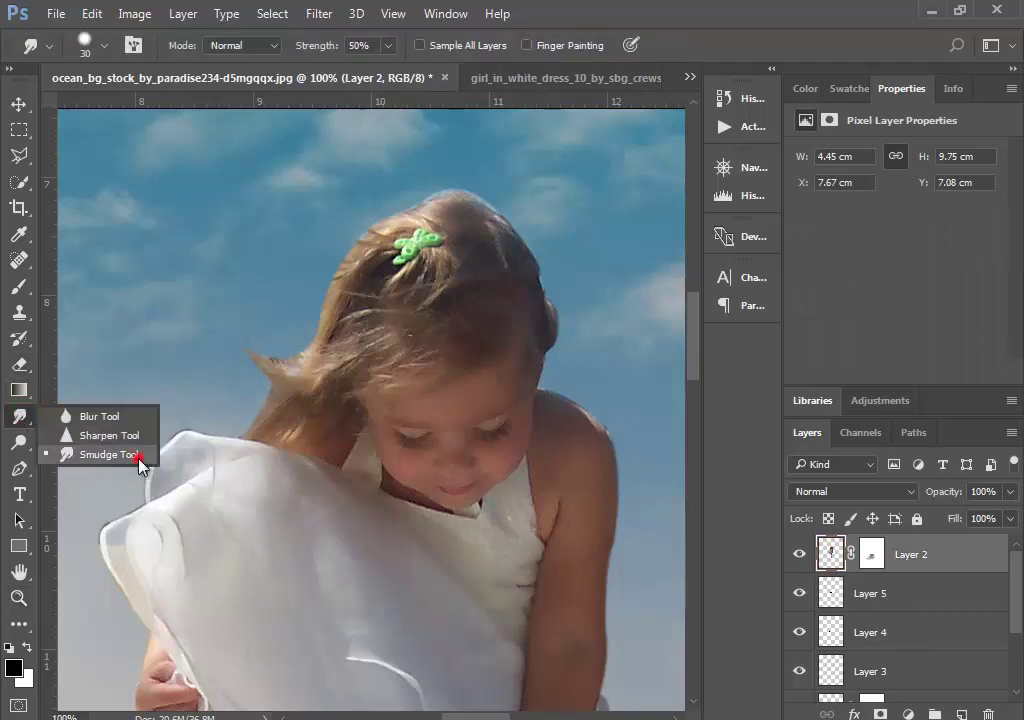
click(139, 456)
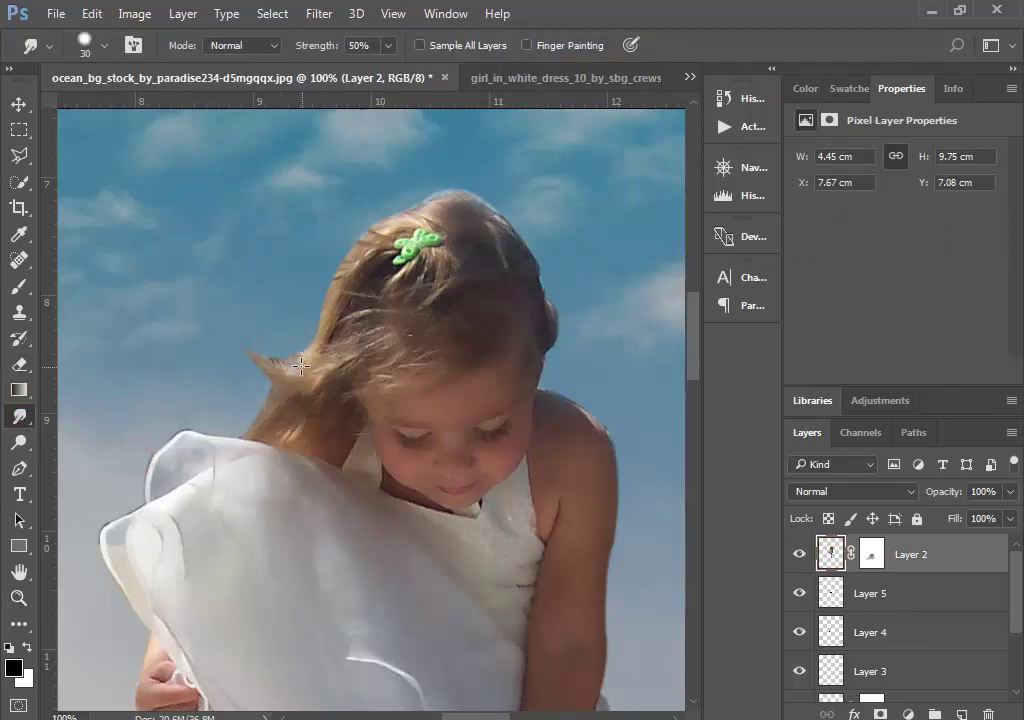
Smudge the loose hair strands on the left of the head outward into the sky
drag(301, 366, 165, 338)
drag(285, 376, 147, 379)
drag(297, 400, 100, 411)
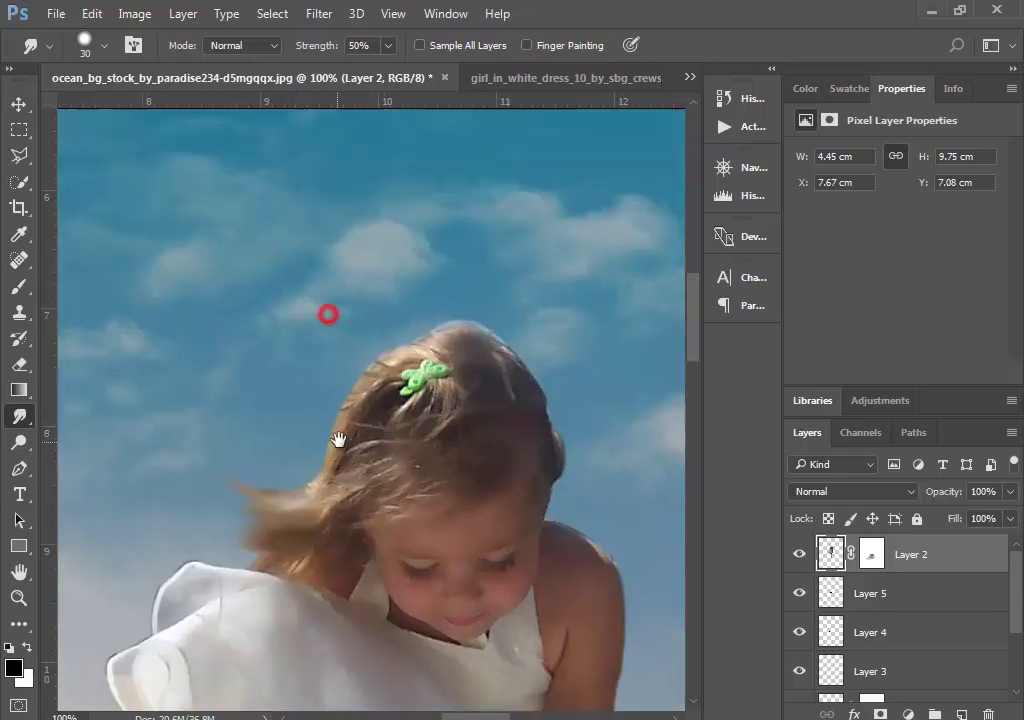
mouse_move(327, 310)
mouse_down()
mouse_move(335, 440)
mouse_move(308, 479)
mouse_move(126, 507)
mouse_up()
drag(393, 430, 400, 466)
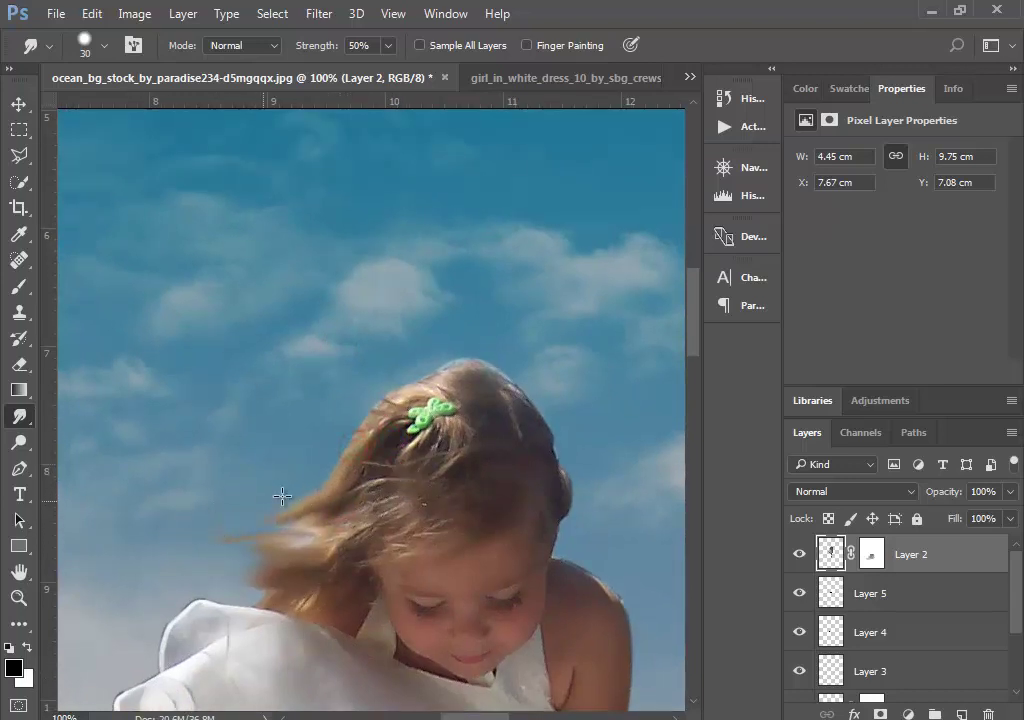
drag(338, 496, 213, 549)
drag(579, 477, 525, 564)
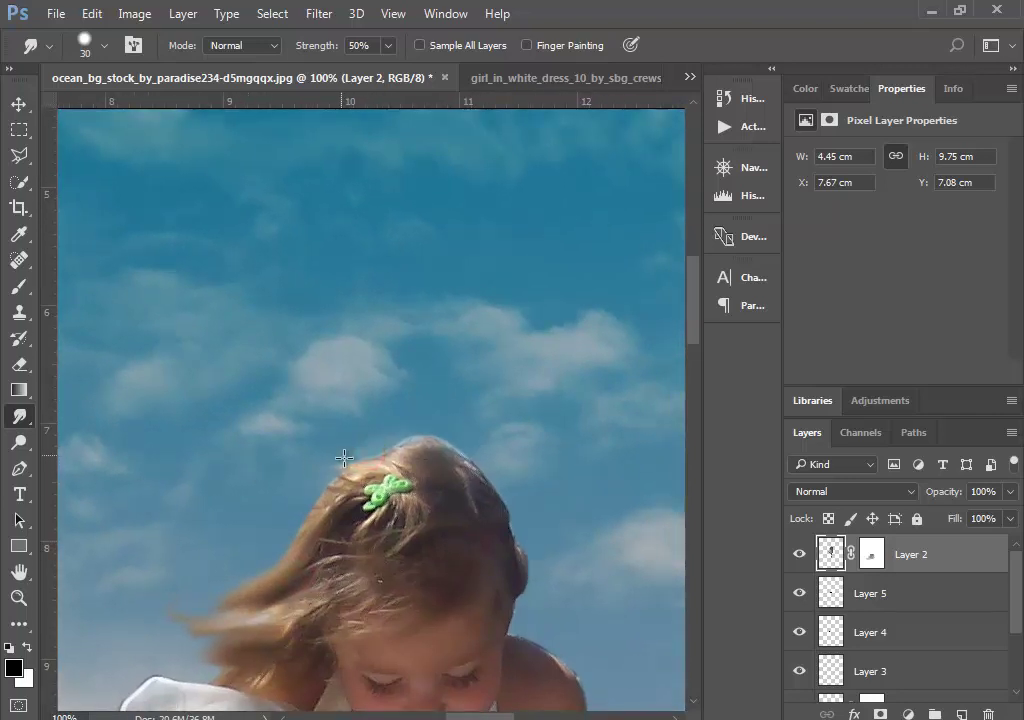
mouse_move(343, 466)
mouse_down()
mouse_move(256, 500)
mouse_move(274, 512)
mouse_move(176, 530)
mouse_up()
drag(299, 544, 222, 553)
drag(331, 528, 255, 596)
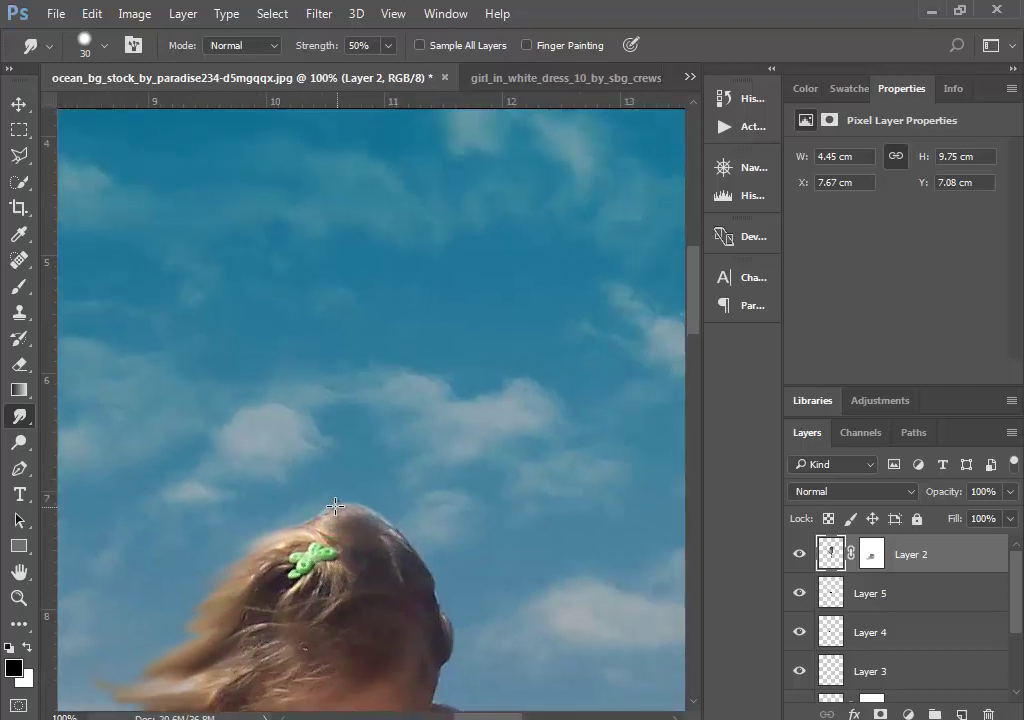
mouse_move(334, 505)
mouse_down()
mouse_move(312, 521)
mouse_move(262, 516)
mouse_up()
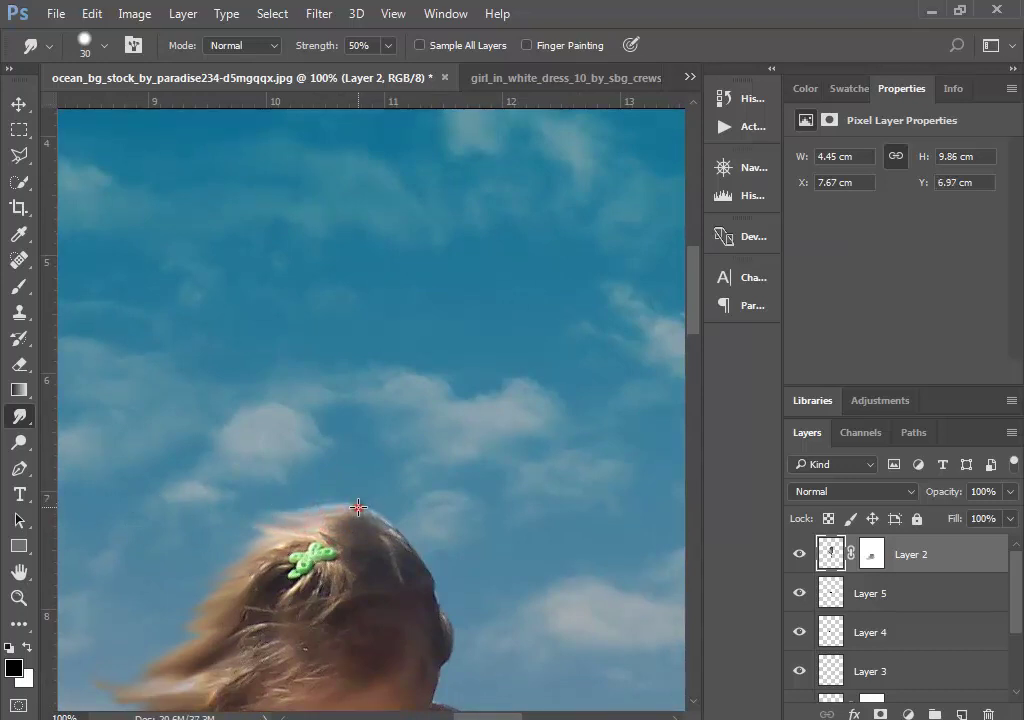
Smudge the hair at the top and left side of the head outward into the sky
drag(359, 500, 110, 503)
mouse_move(323, 527)
mouse_down()
mouse_move(339, 493)
mouse_move(347, 393)
mouse_up()
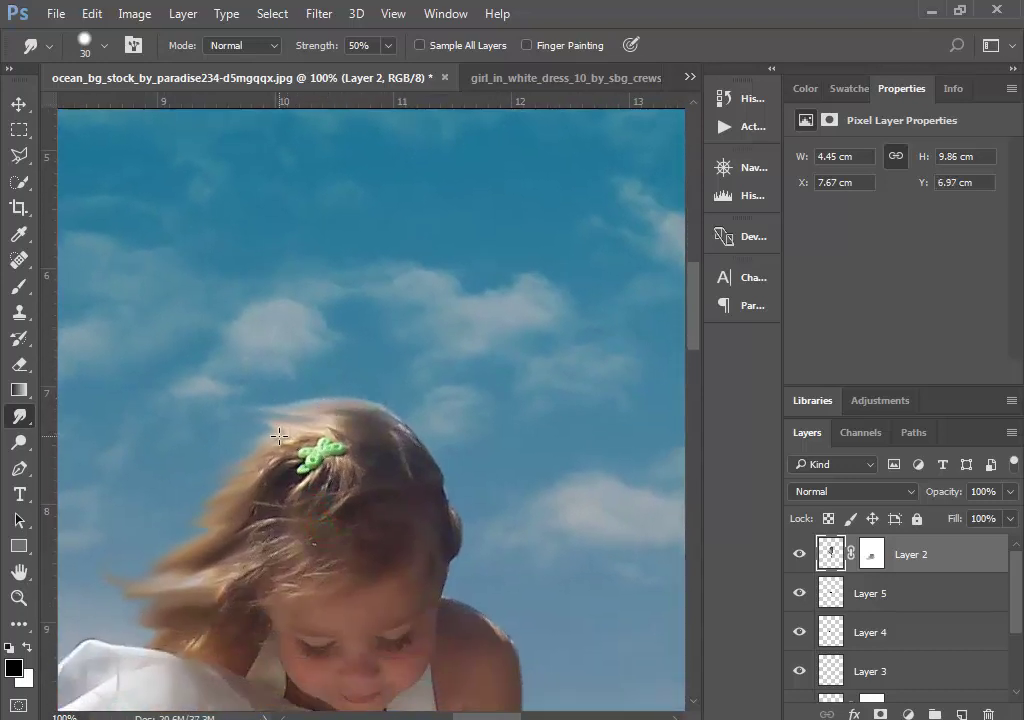
drag(381, 516, 358, 582)
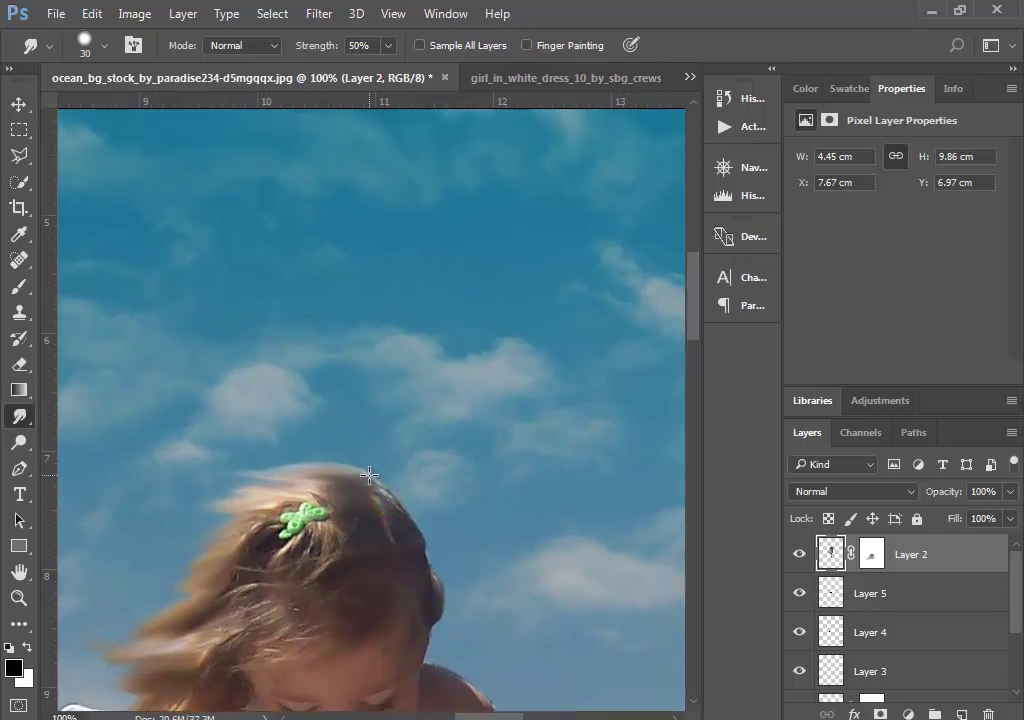
drag(483, 532, 239, 361)
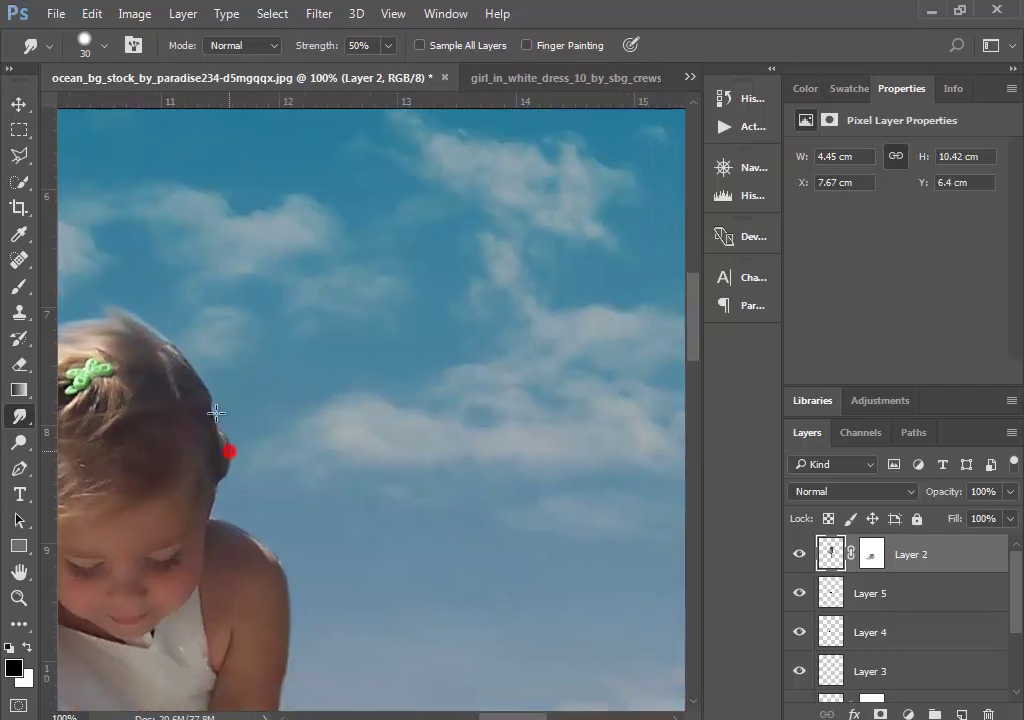
drag(222, 468, 388, 474)
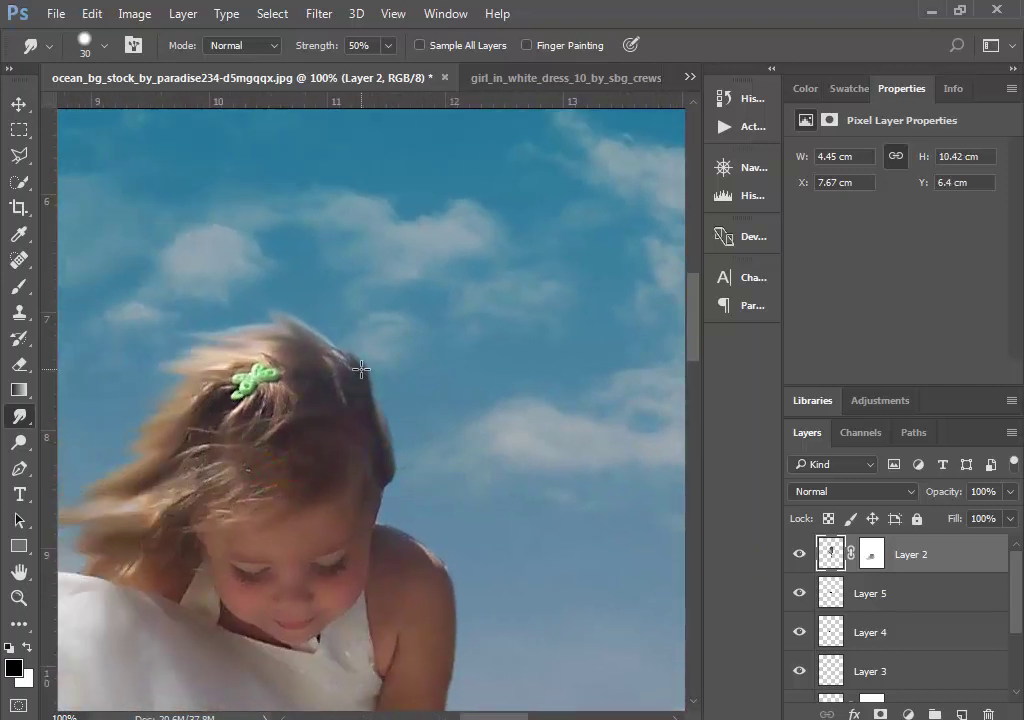
drag(341, 414, 490, 386)
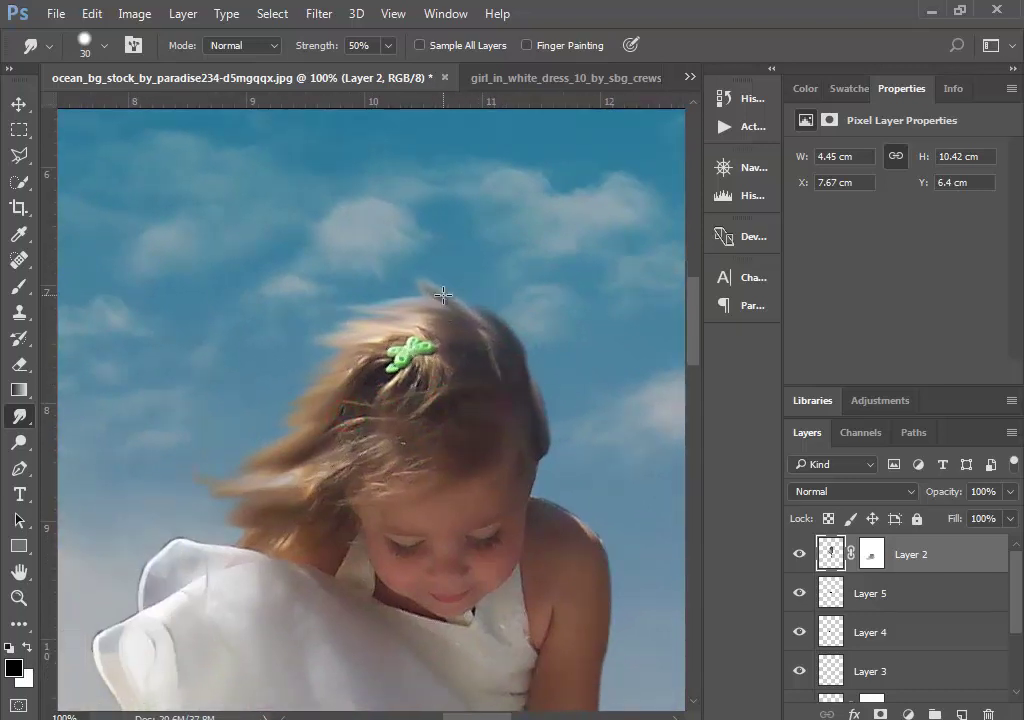
drag(430, 300, 398, 272)
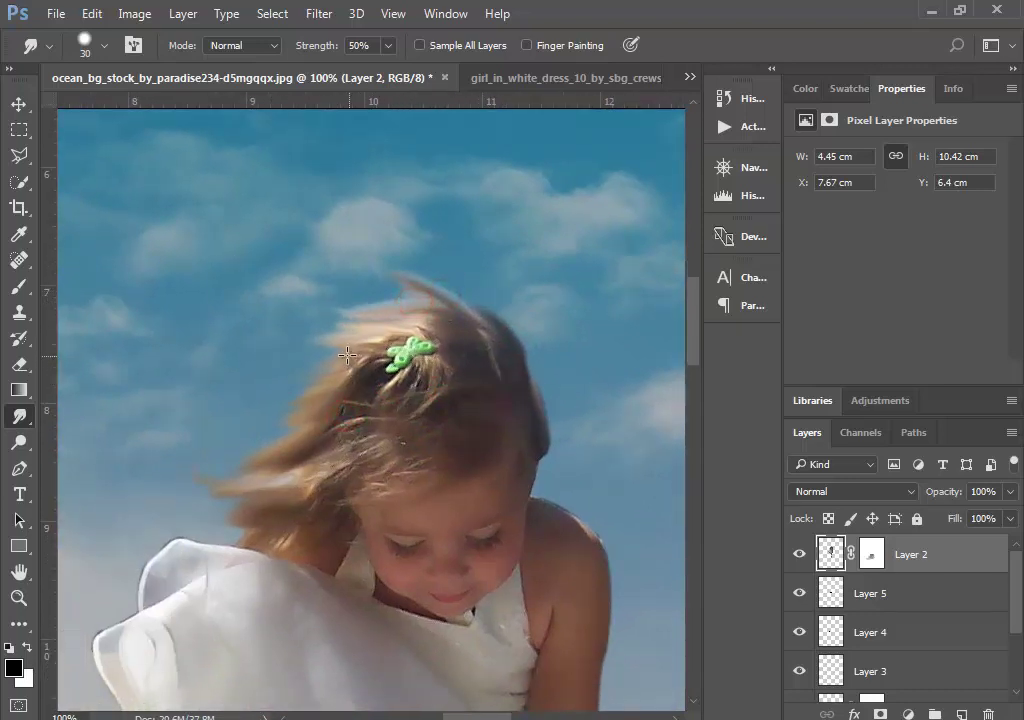
drag(338, 350, 219, 381)
drag(334, 407, 165, 457)
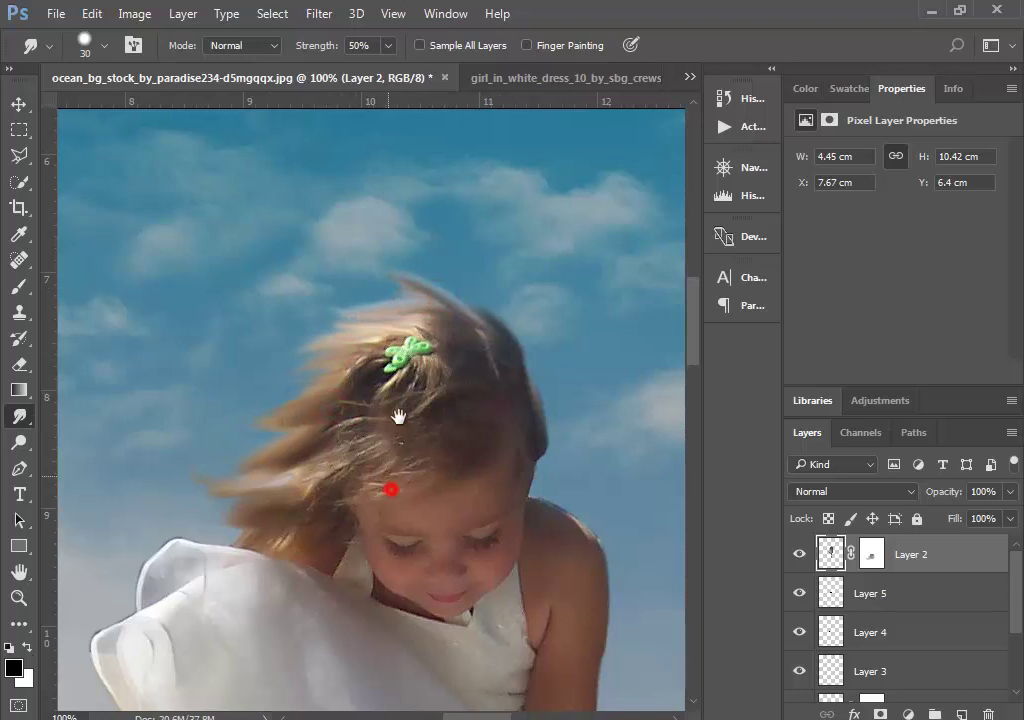
drag(398, 416, 424, 271)
Zoom out to the full composition and toggle the girl layer to compare
alt+click(280, 511)
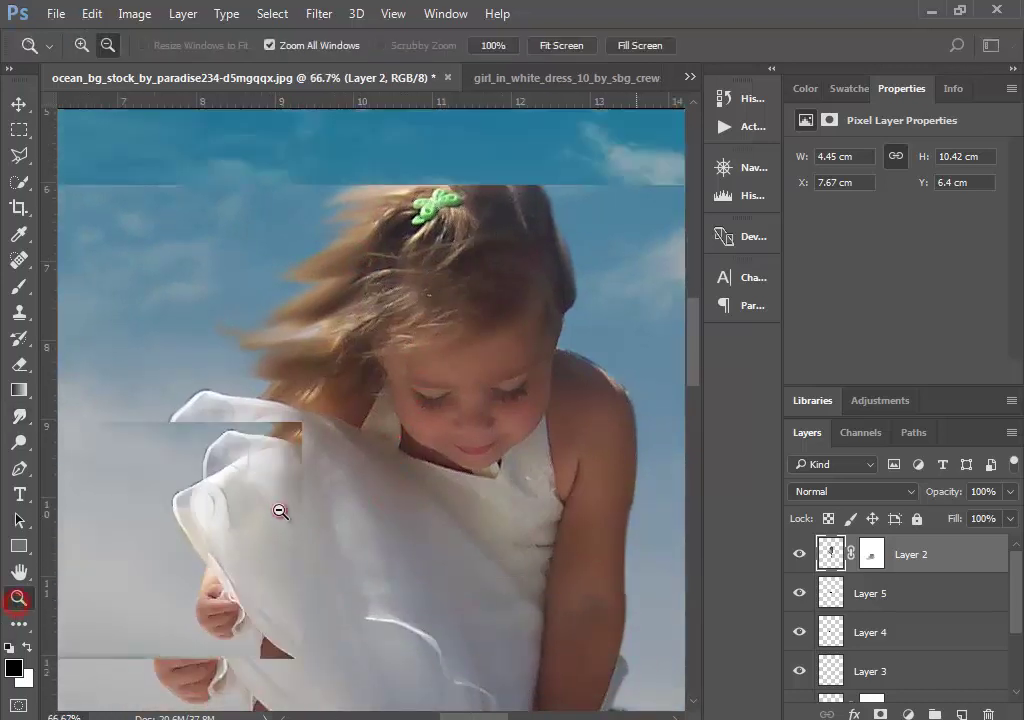
alt+click(293, 560)
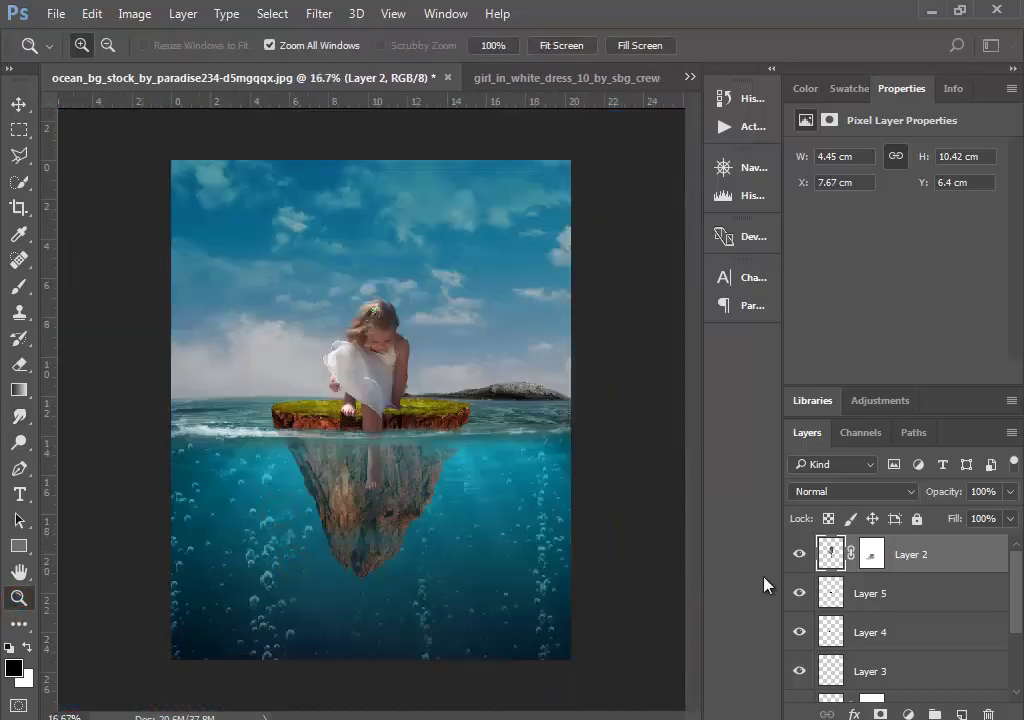
click(799, 553)
click(367, 405)
scroll(905, 580, down, 3)
scroll(905, 580, down, 1)
Add a Color Balance adjustment clipped to Layer 1, with Cyan/Red set to -61
click(833, 606)
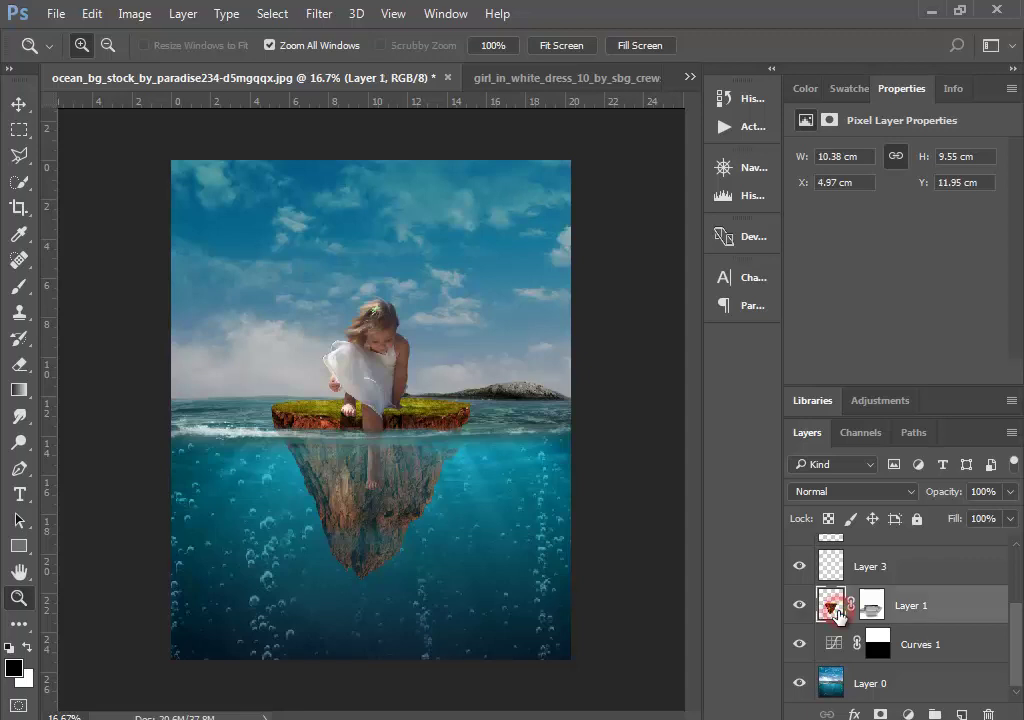
click(909, 714)
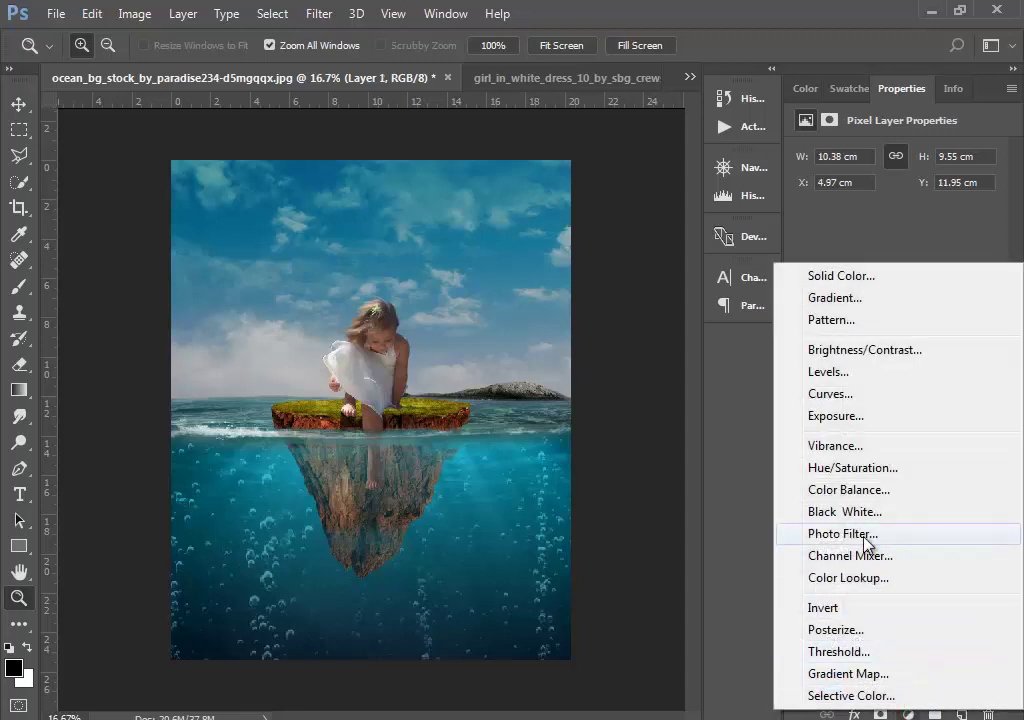
click(855, 489)
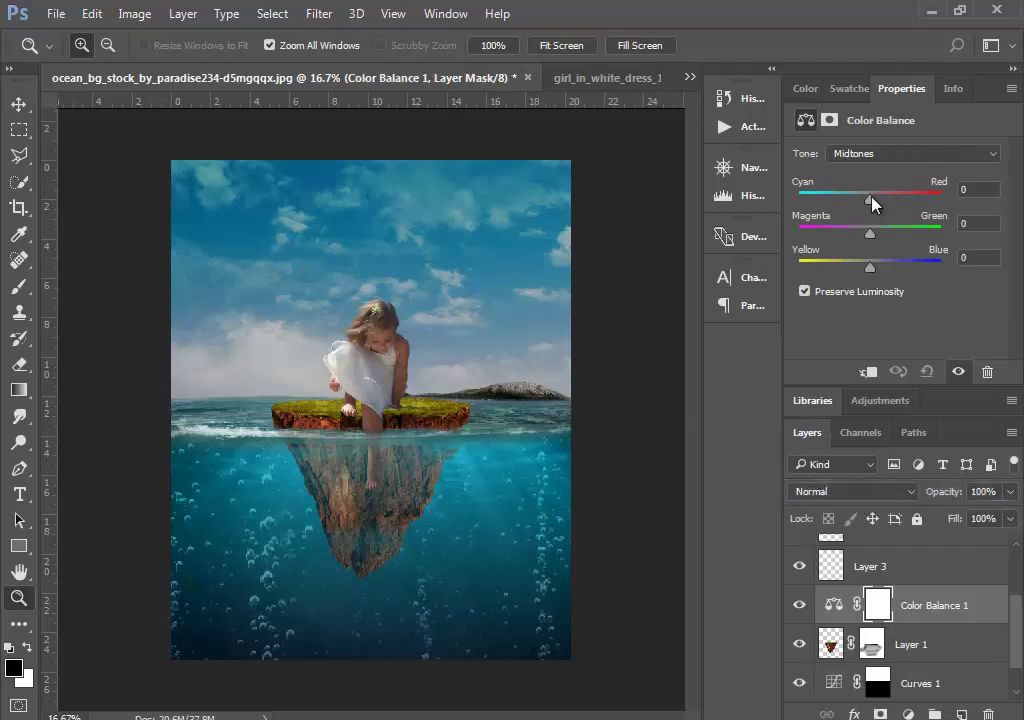
drag(870, 199, 839, 222)
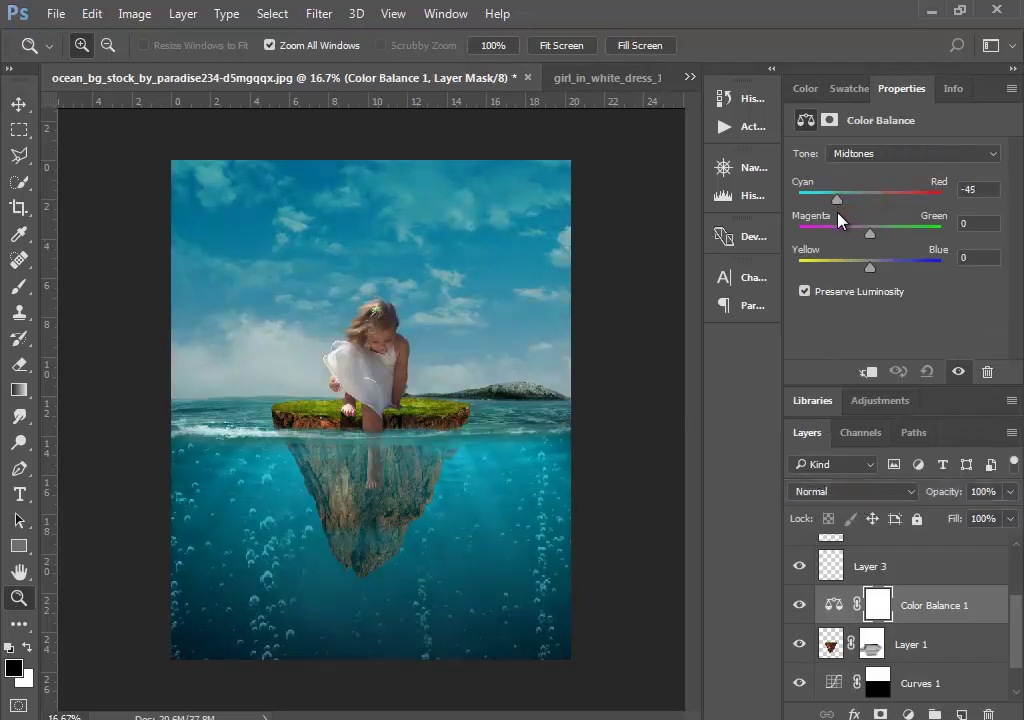
click(866, 371)
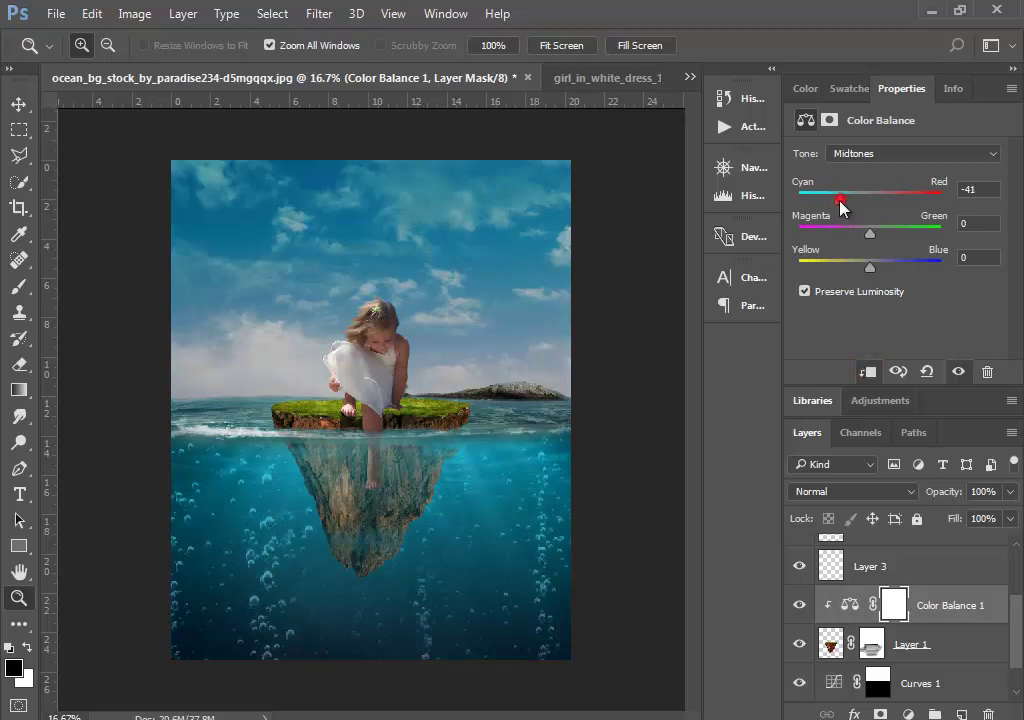
mouse_move(837, 199)
mouse_down()
mouse_move(805, 200)
mouse_move(825, 229)
mouse_move(880, 243)
mouse_move(827, 252)
mouse_up()
Toggle the island's color adjustment off and on to compare, then zoom in on the girl
click(800, 606)
click(800, 606)
click(395, 372)
drag(348, 437, 432, 405)
click(430, 407)
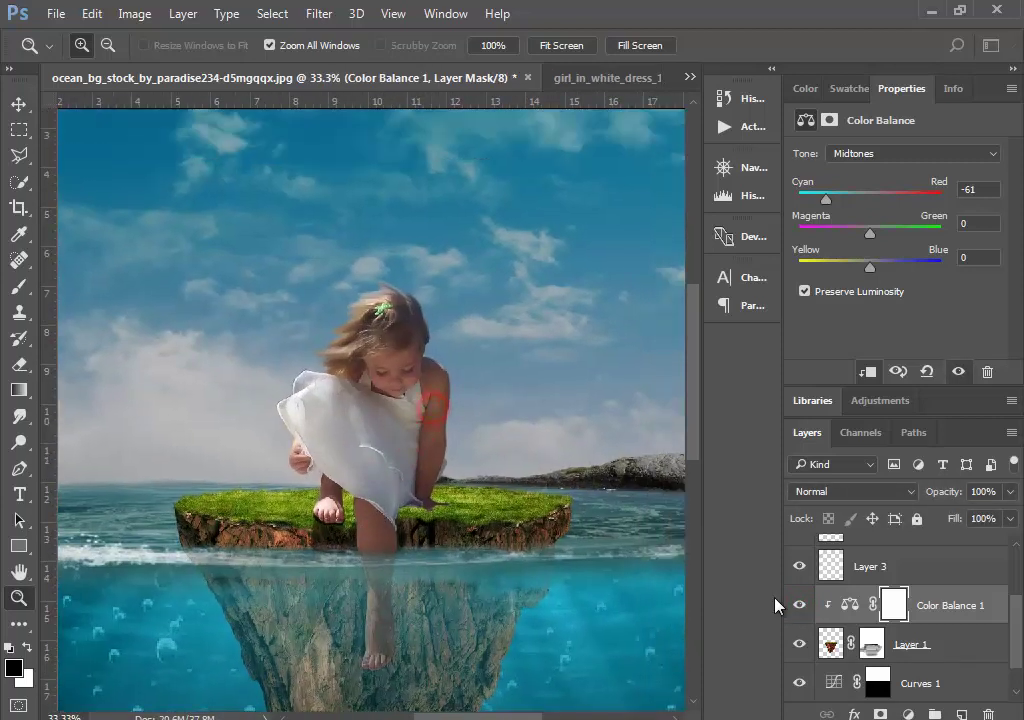
scroll(848, 642, up, 2)
scroll(848, 642, up, 1)
Add a Color Balance adjustment clipped to Layer 2 with midtone Cyan/Red at -38
click(816, 590)
click(805, 551)
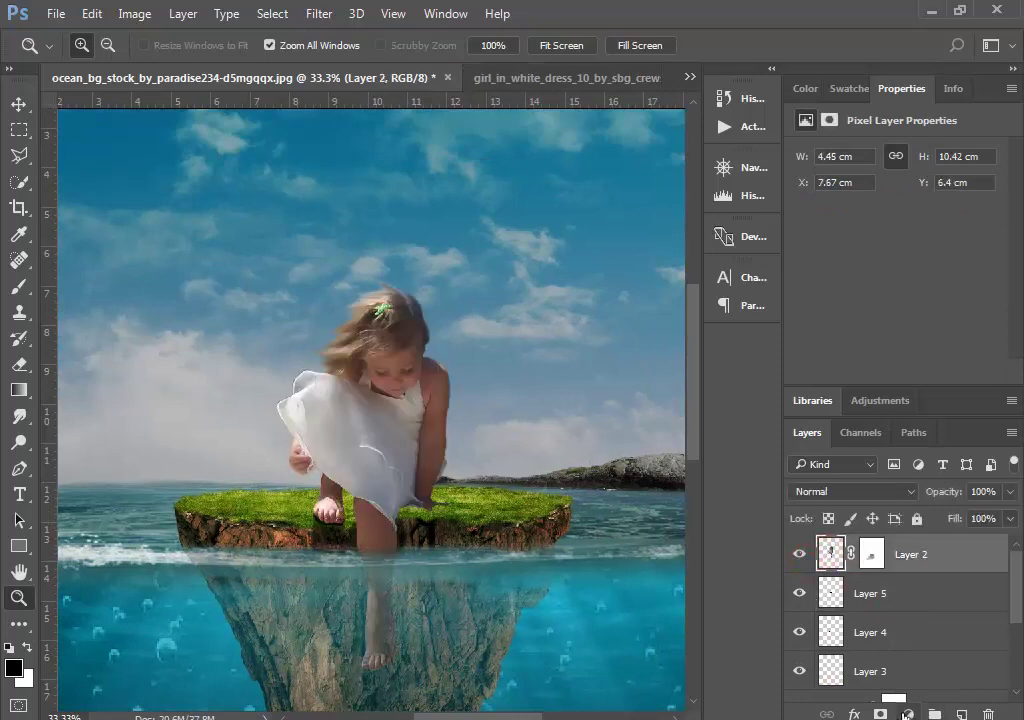
click(907, 713)
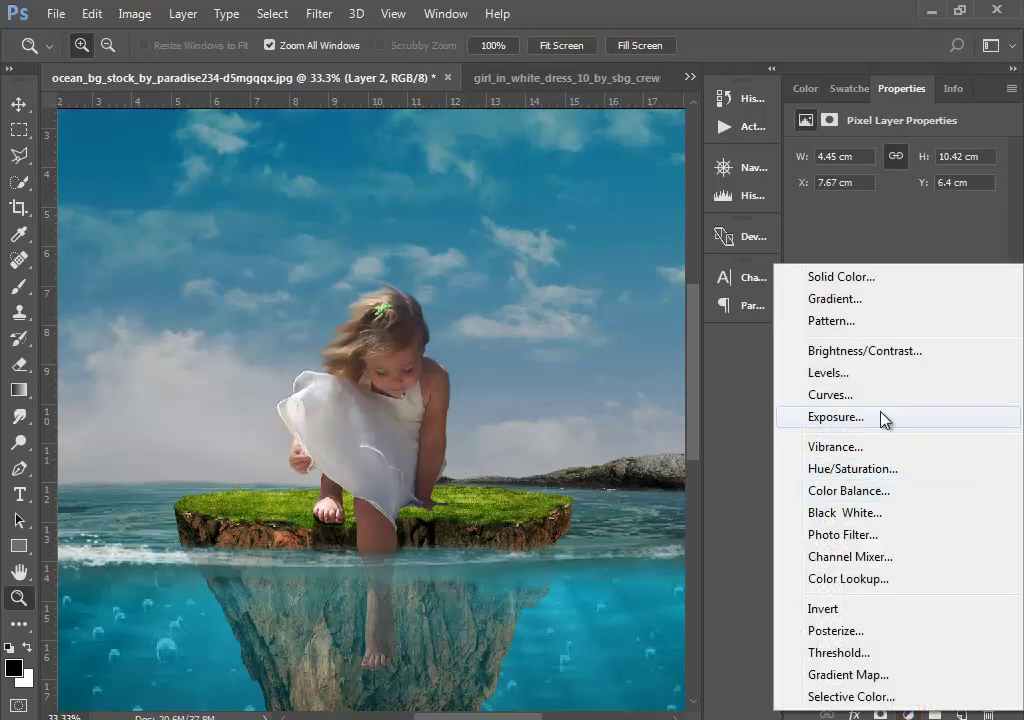
click(893, 491)
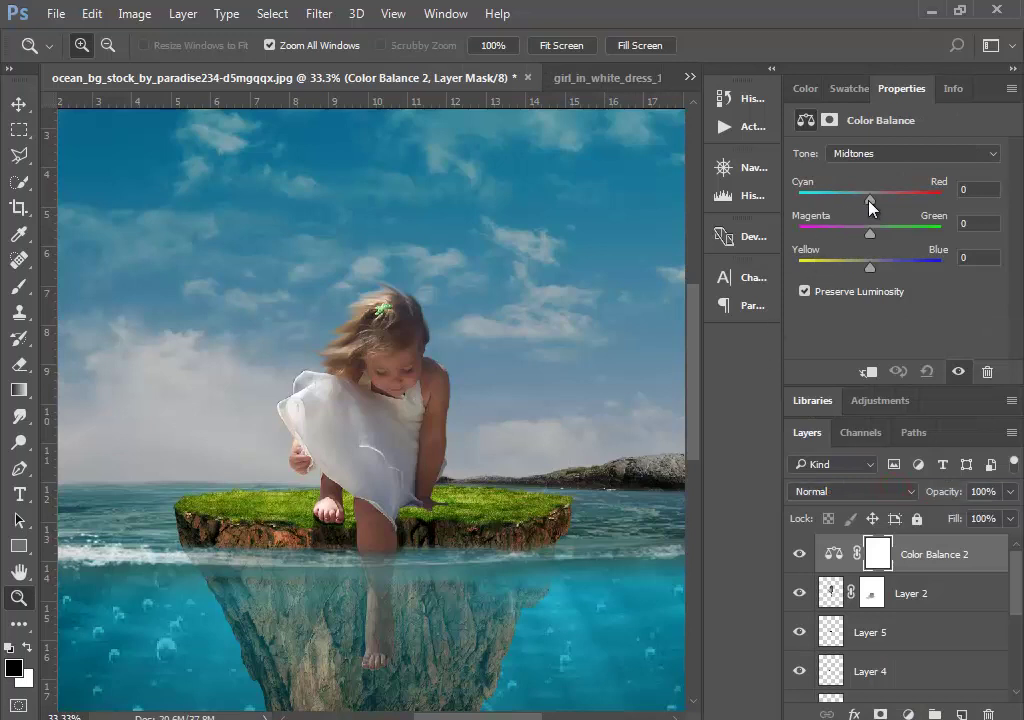
drag(869, 200, 843, 200)
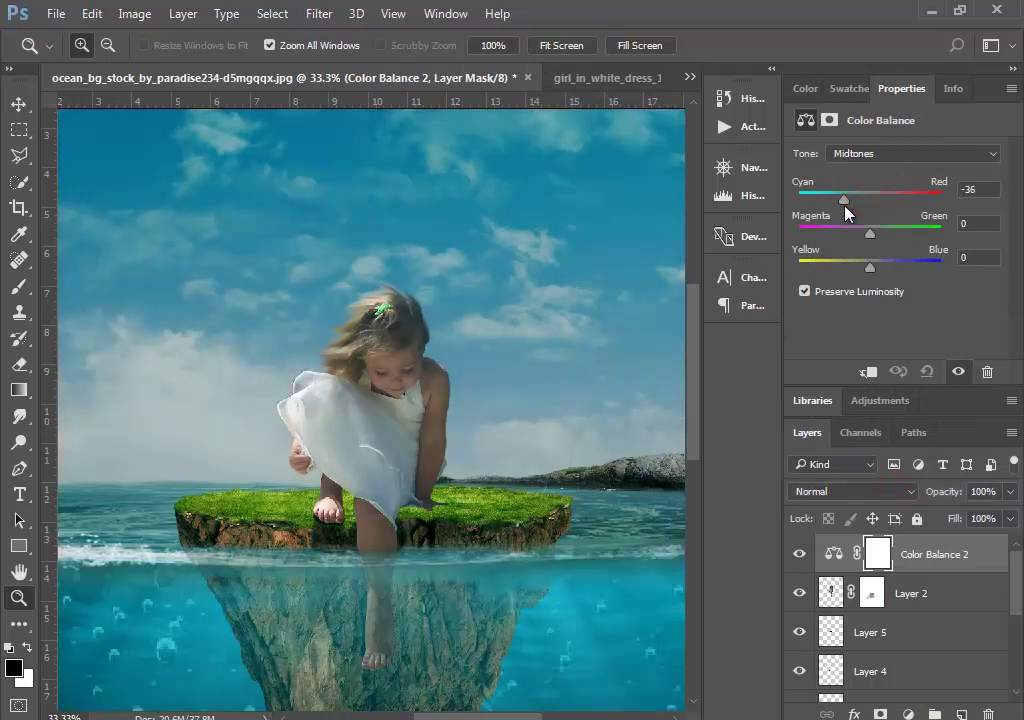
click(866, 370)
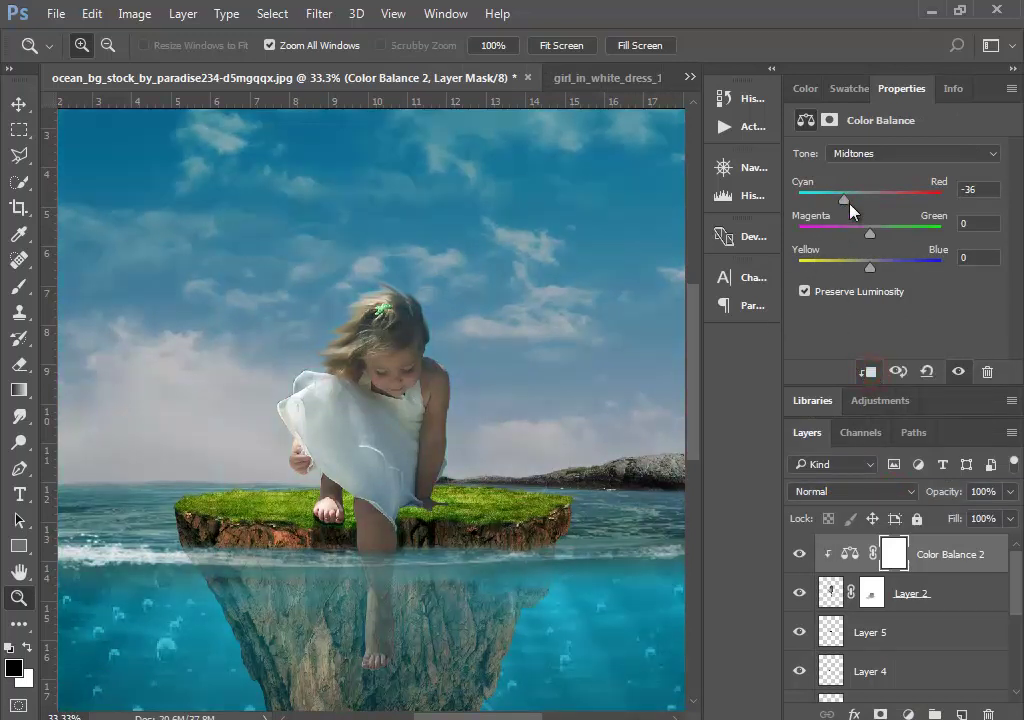
drag(850, 203, 841, 207)
Toggle the girl's Color Balance off and on to compare, zooming in and out to inspect
alt+click(245, 533)
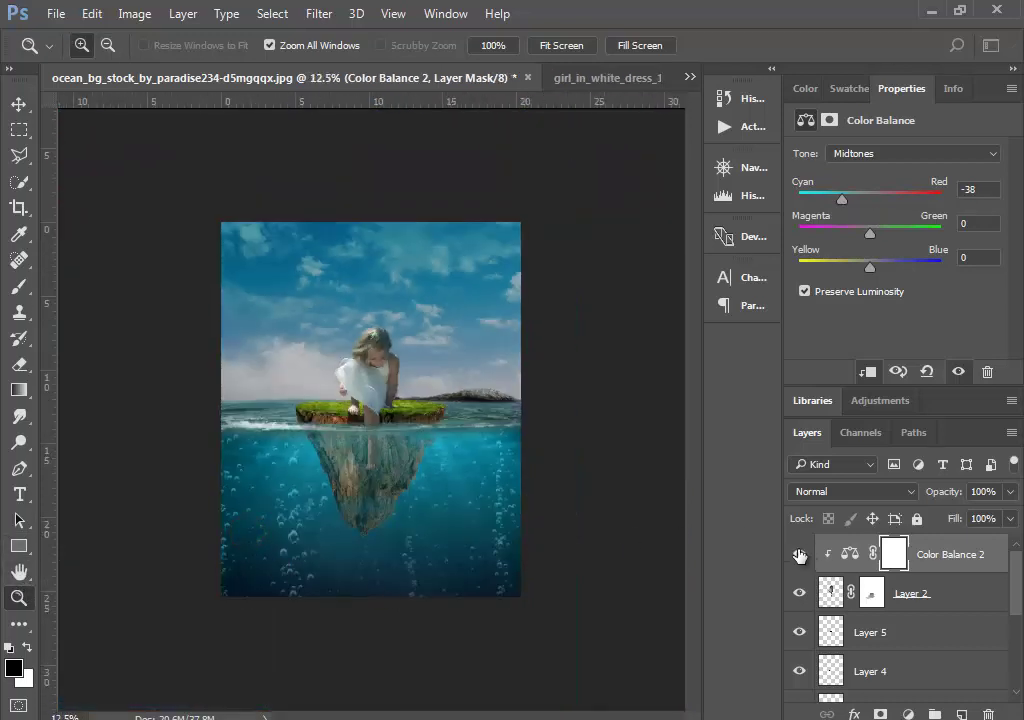
click(799, 555)
click(799, 555)
click(354, 406)
click(418, 484)
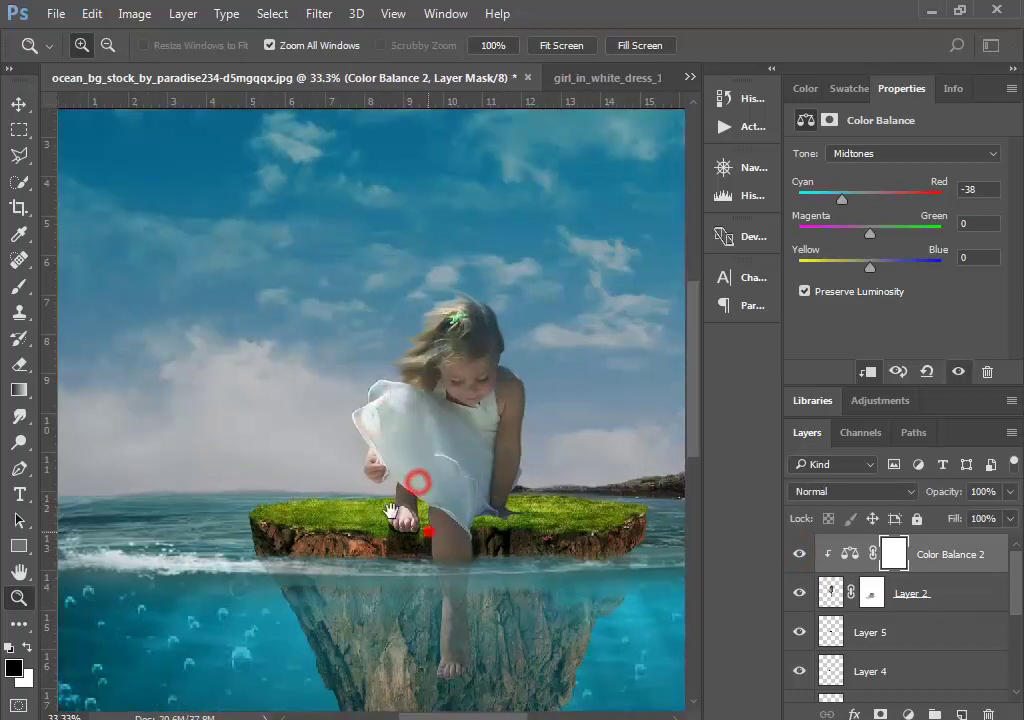
alt+click(332, 446)
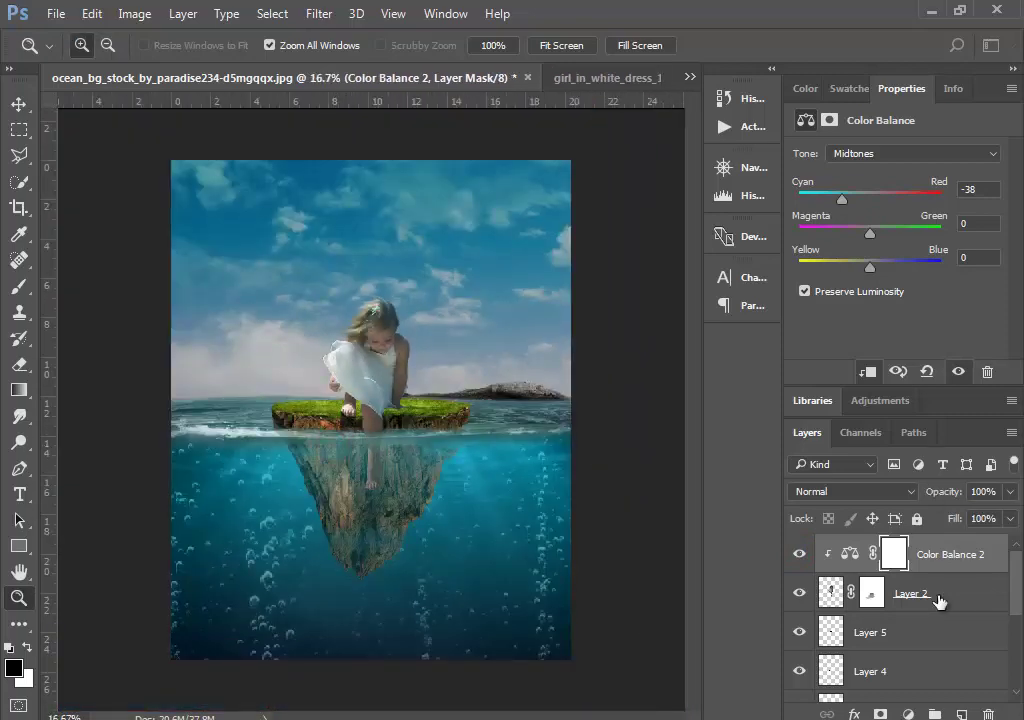
Add an unclipped Color Balance adjustment on top with midtone Cyan/Red at -15, and toggle it to compare
click(908, 714)
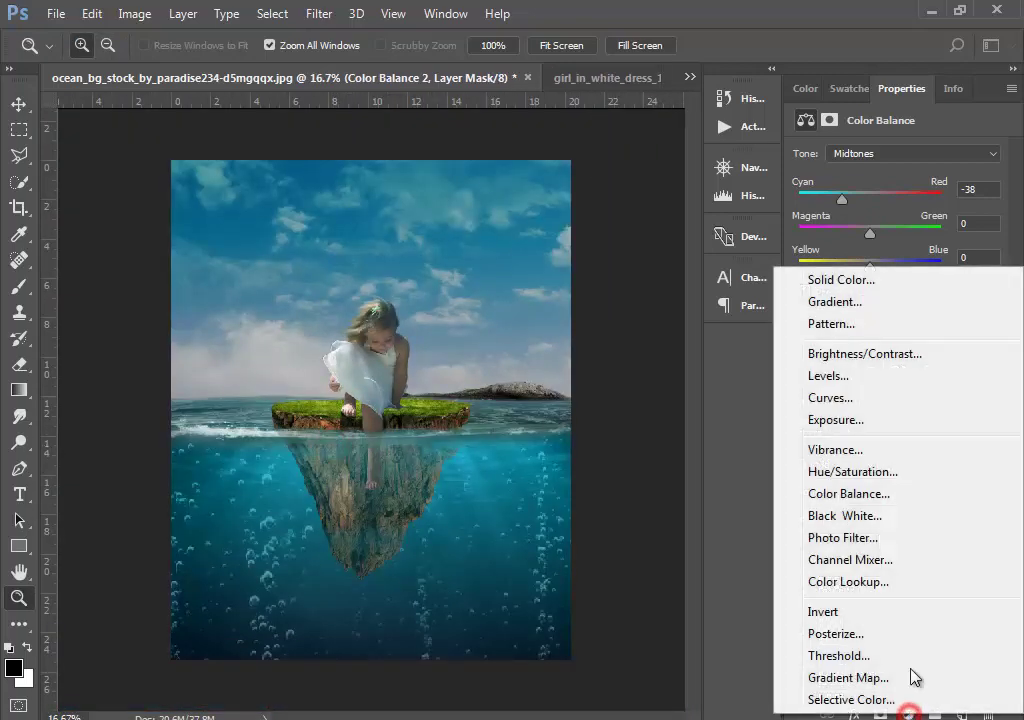
click(860, 493)
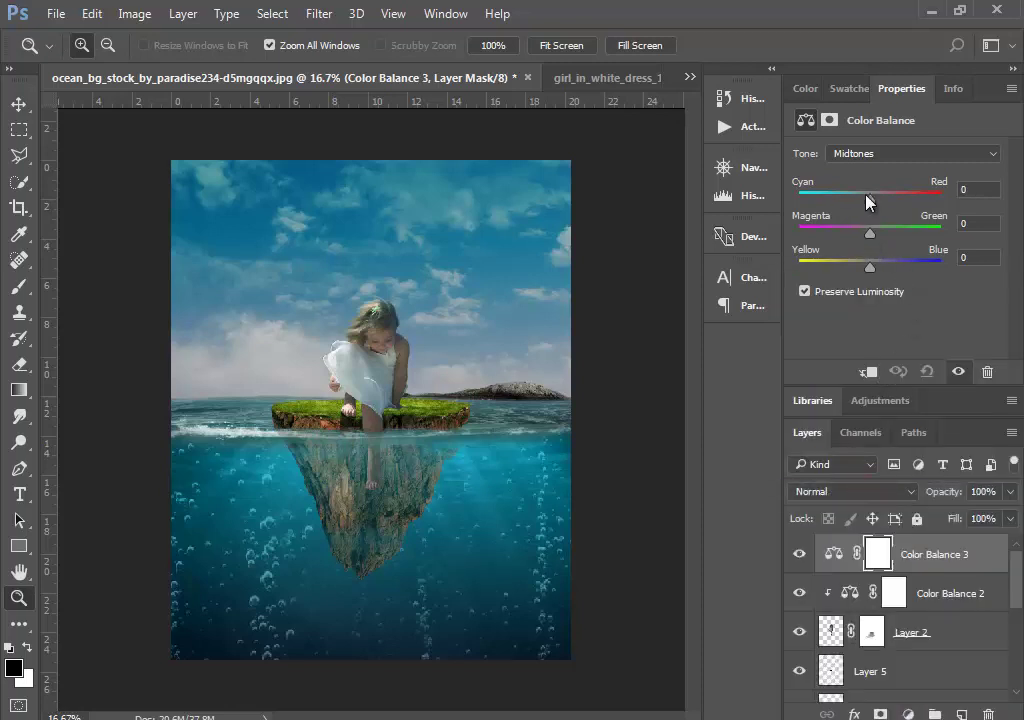
mouse_move(868, 198)
mouse_down()
mouse_move(821, 199)
mouse_move(875, 222)
mouse_move(850, 230)
mouse_move(861, 231)
mouse_up()
drag(864, 231, 862, 229)
click(798, 556)
Zoom and pan around the composite to inspect the girl and the island
alt+click(256, 503)
click(391, 455)
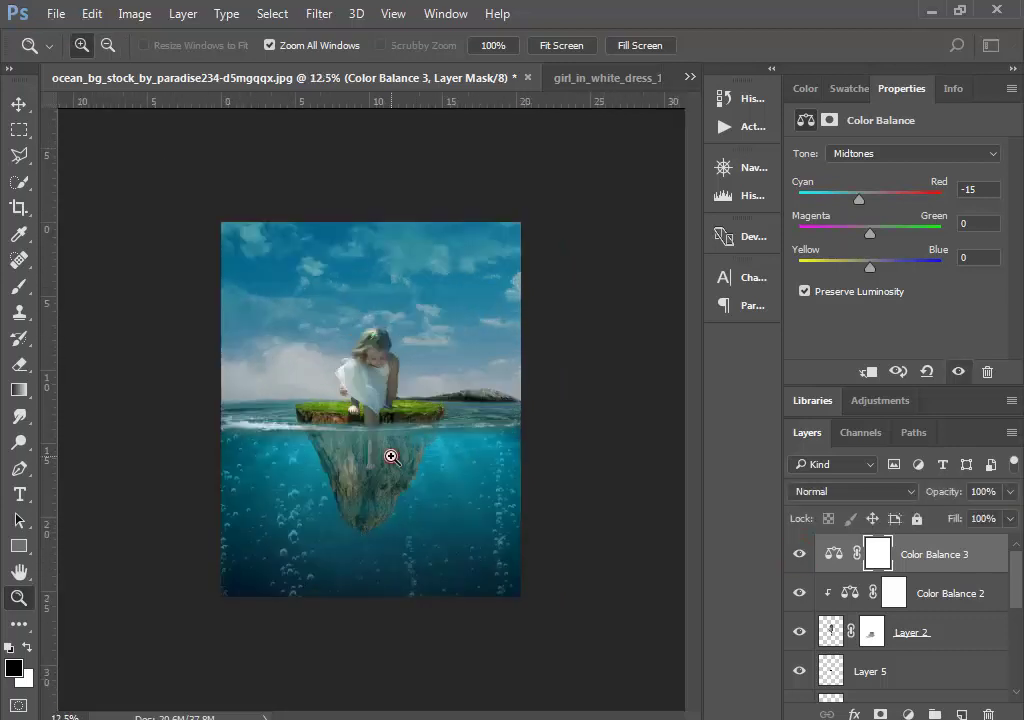
mouse_move(383, 500)
mouse_down()
mouse_move(434, 466)
mouse_move(459, 551)
mouse_up()
alt+click(463, 551)
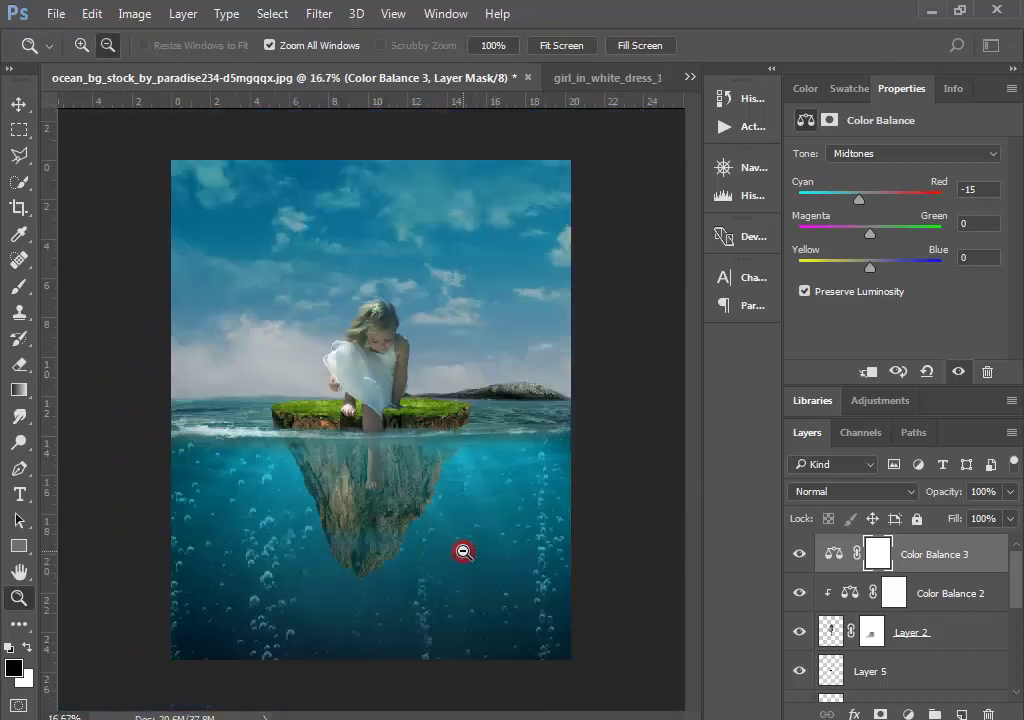
alt+click(463, 551)
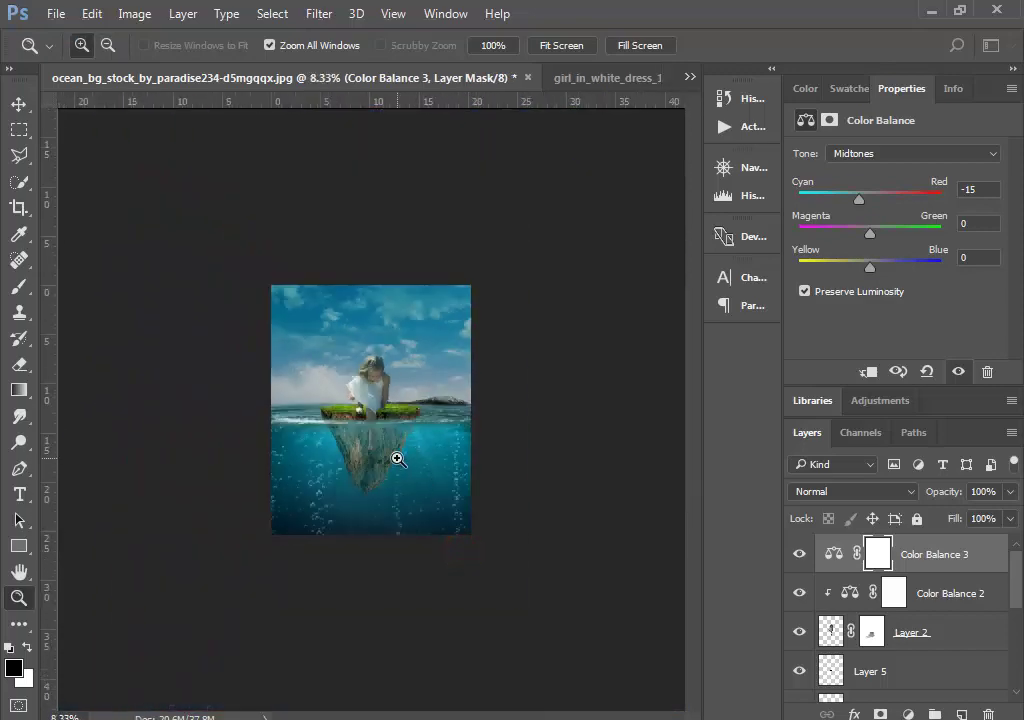
click(361, 420)
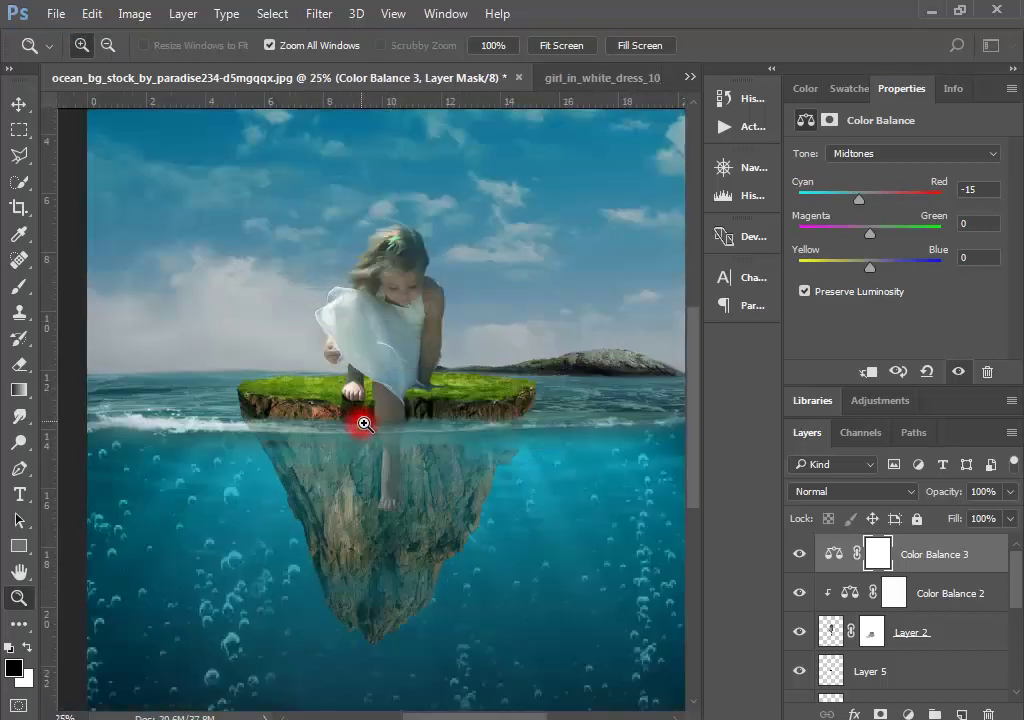
click(359, 420)
drag(403, 424, 408, 478)
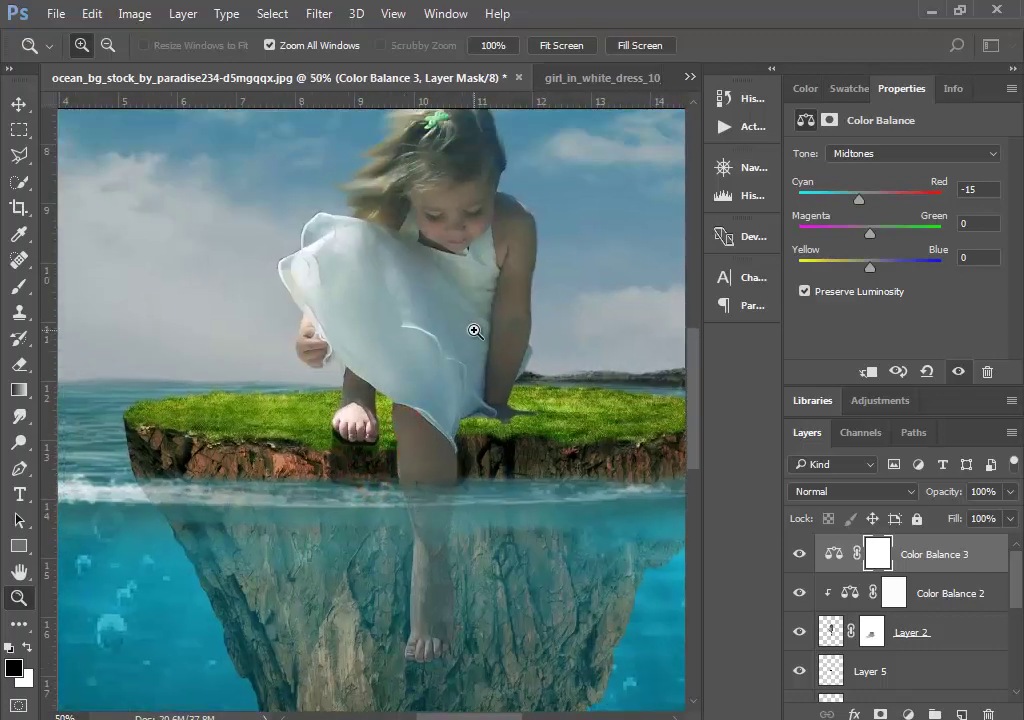